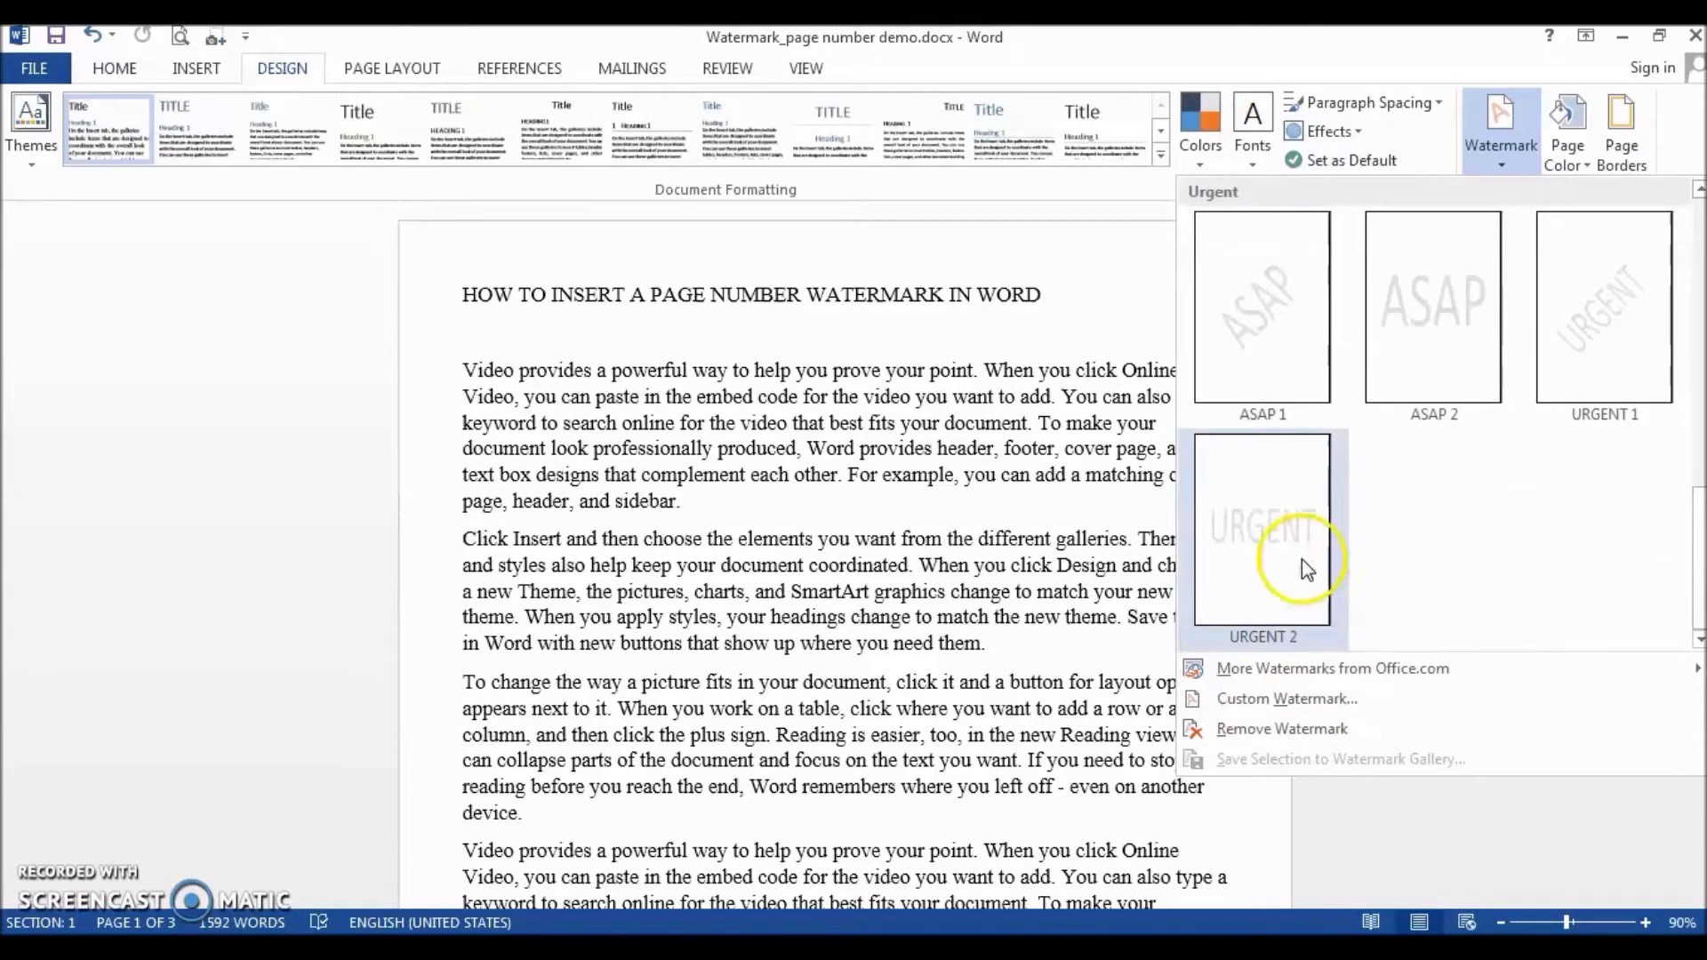
Apply a custom horizontal grey text watermark reading PAGE in place of ASAP
{"action": "left_click", "coordinate": [1314, 703]}
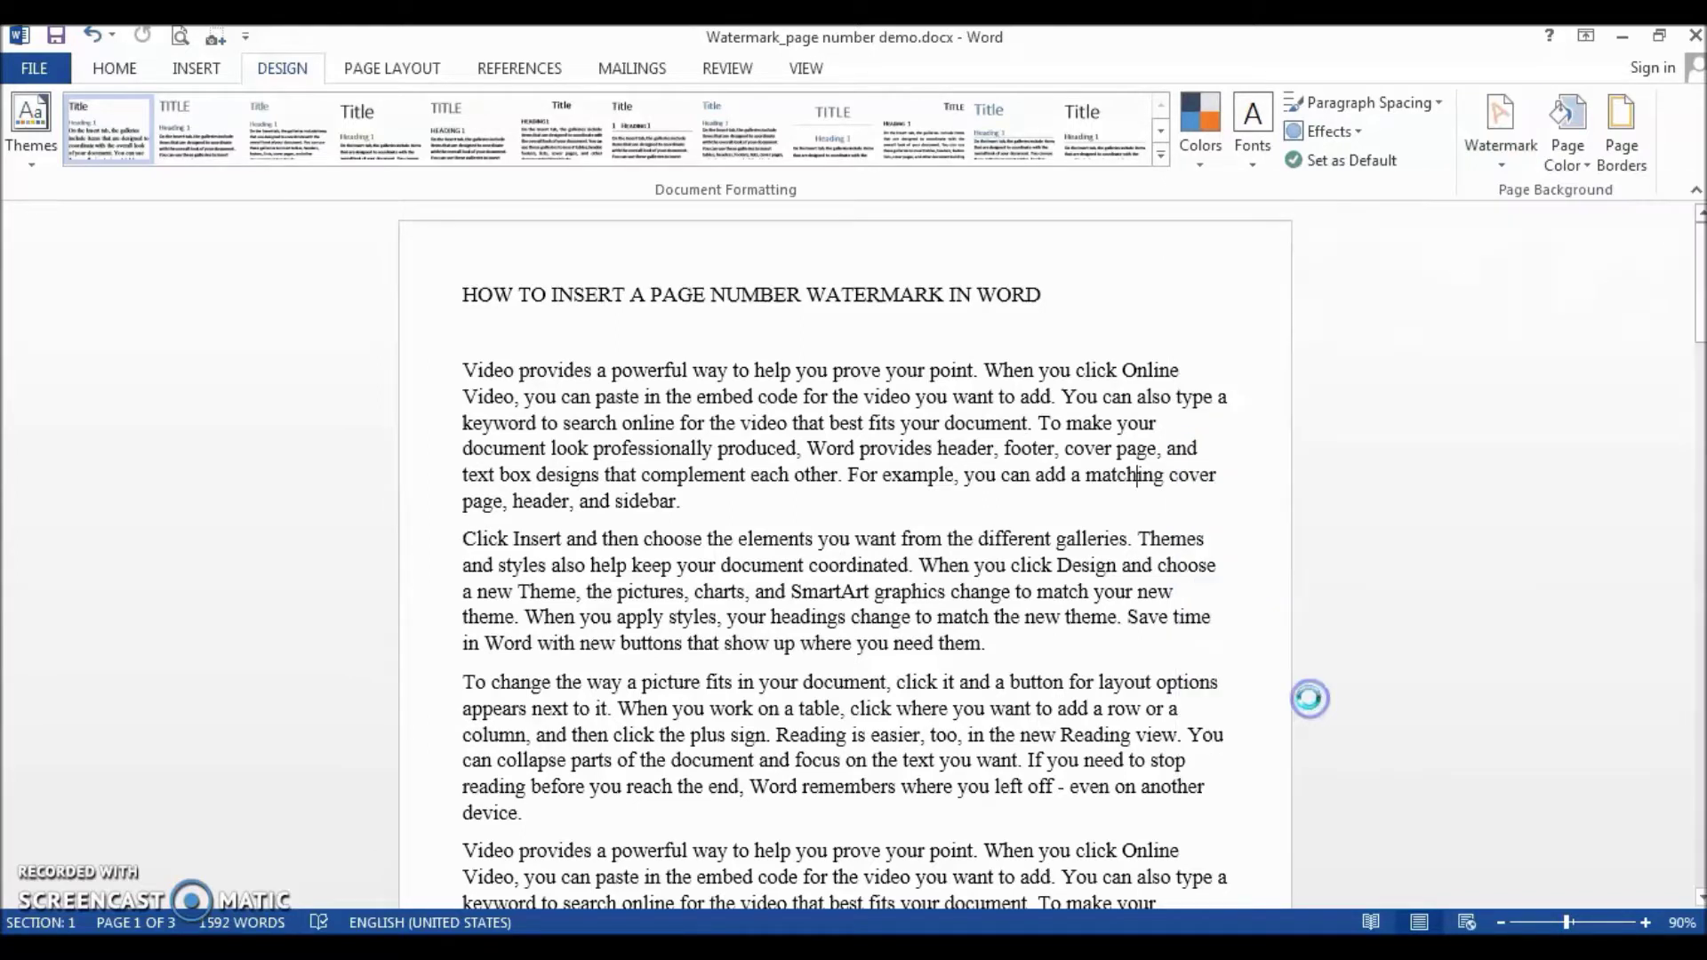
{"action": "left_click", "coordinate": [703, 433]}
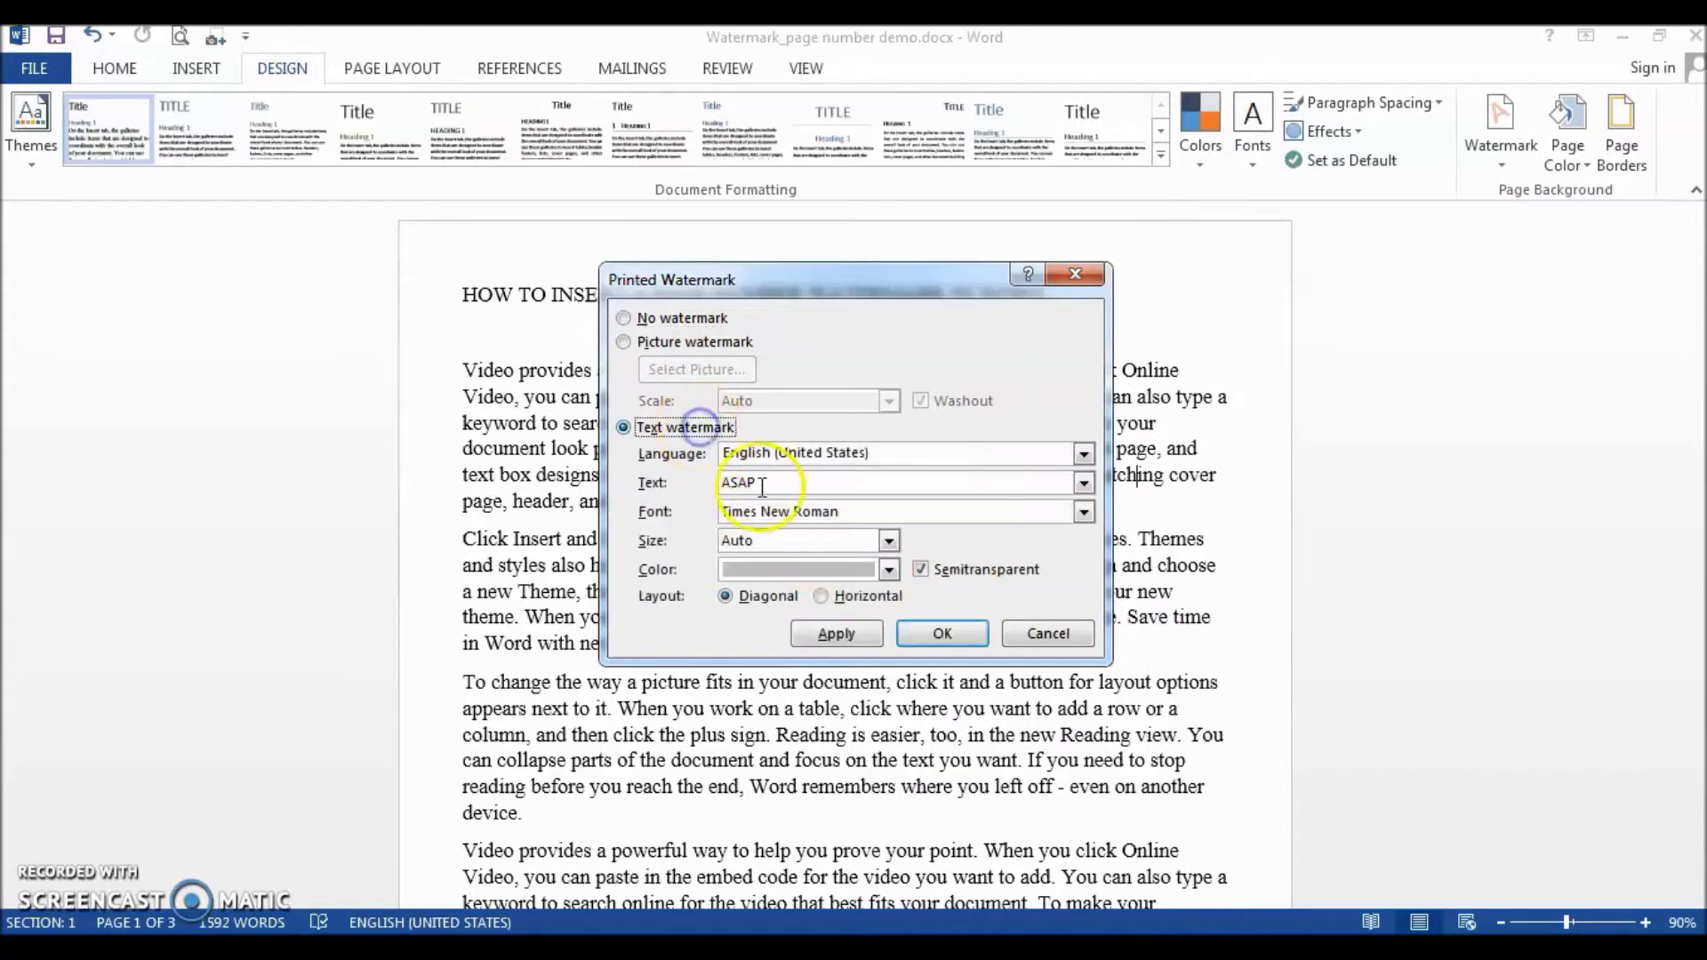
{"action": "left_click", "coordinate": [780, 483]}
{"action": "left_click_drag", "start_coordinate": [775, 484], "coordinate": [673, 500]}
{"action": "type", "text": "p"}
{"action": "key", "text": "BackSpace"}
{"action": "type", "text": "P"}
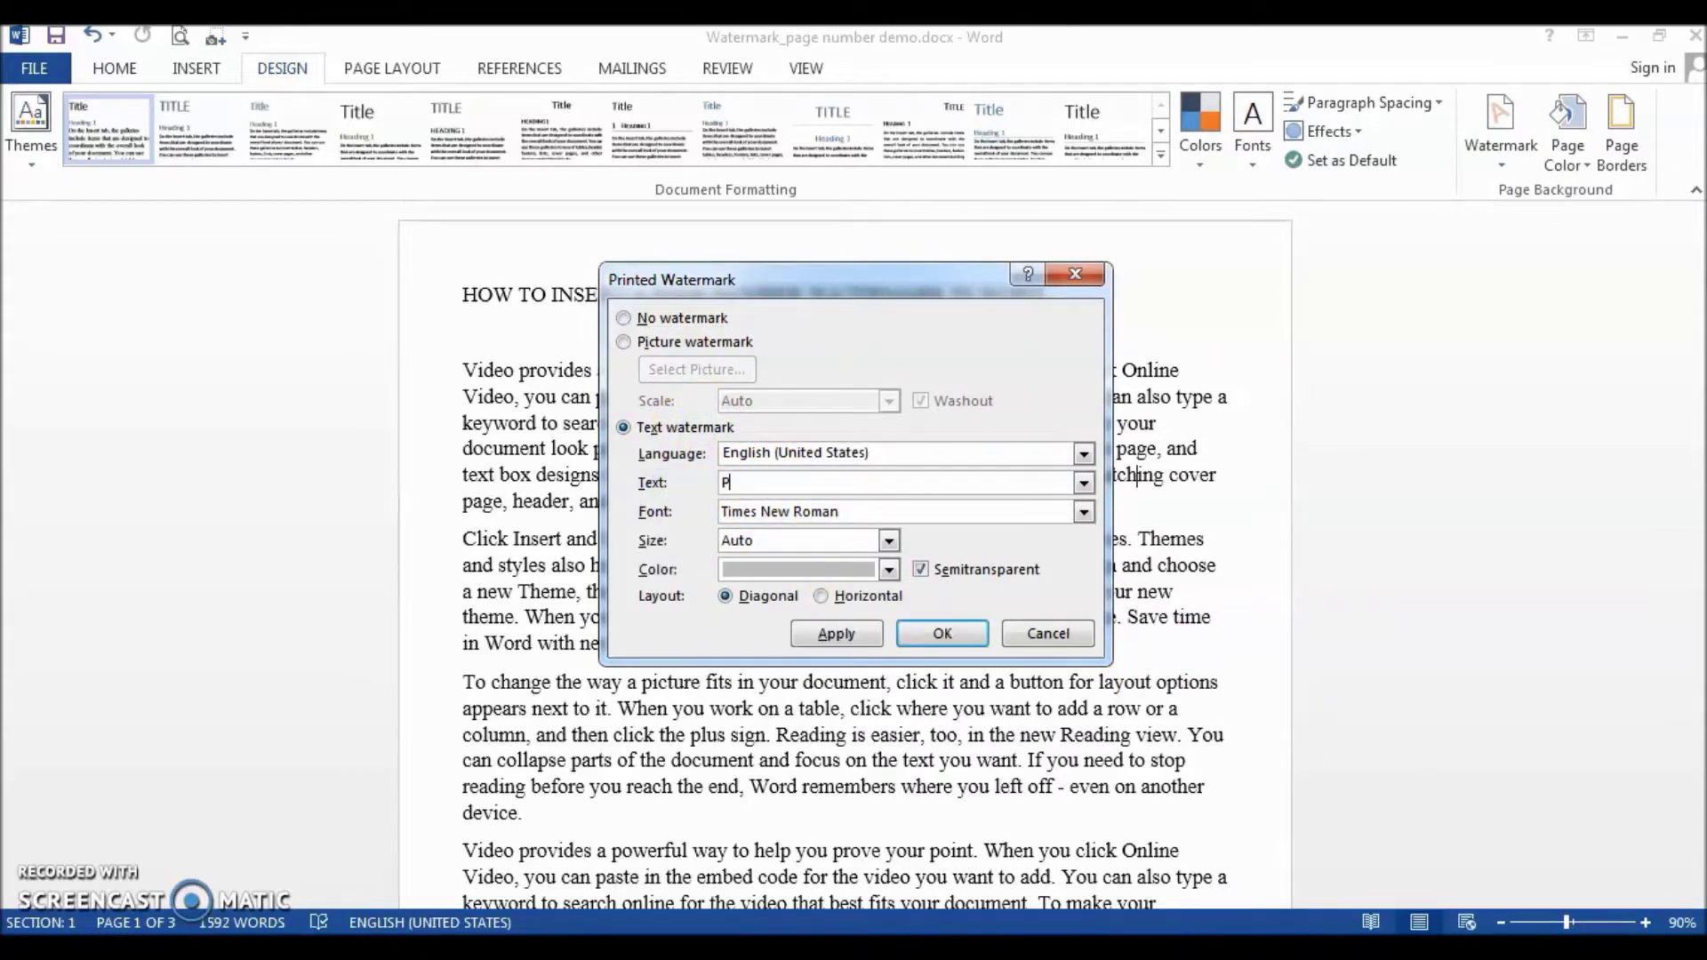
{"action": "type", "text": "AGE"}
{"action": "left_click", "coordinate": [888, 569]}
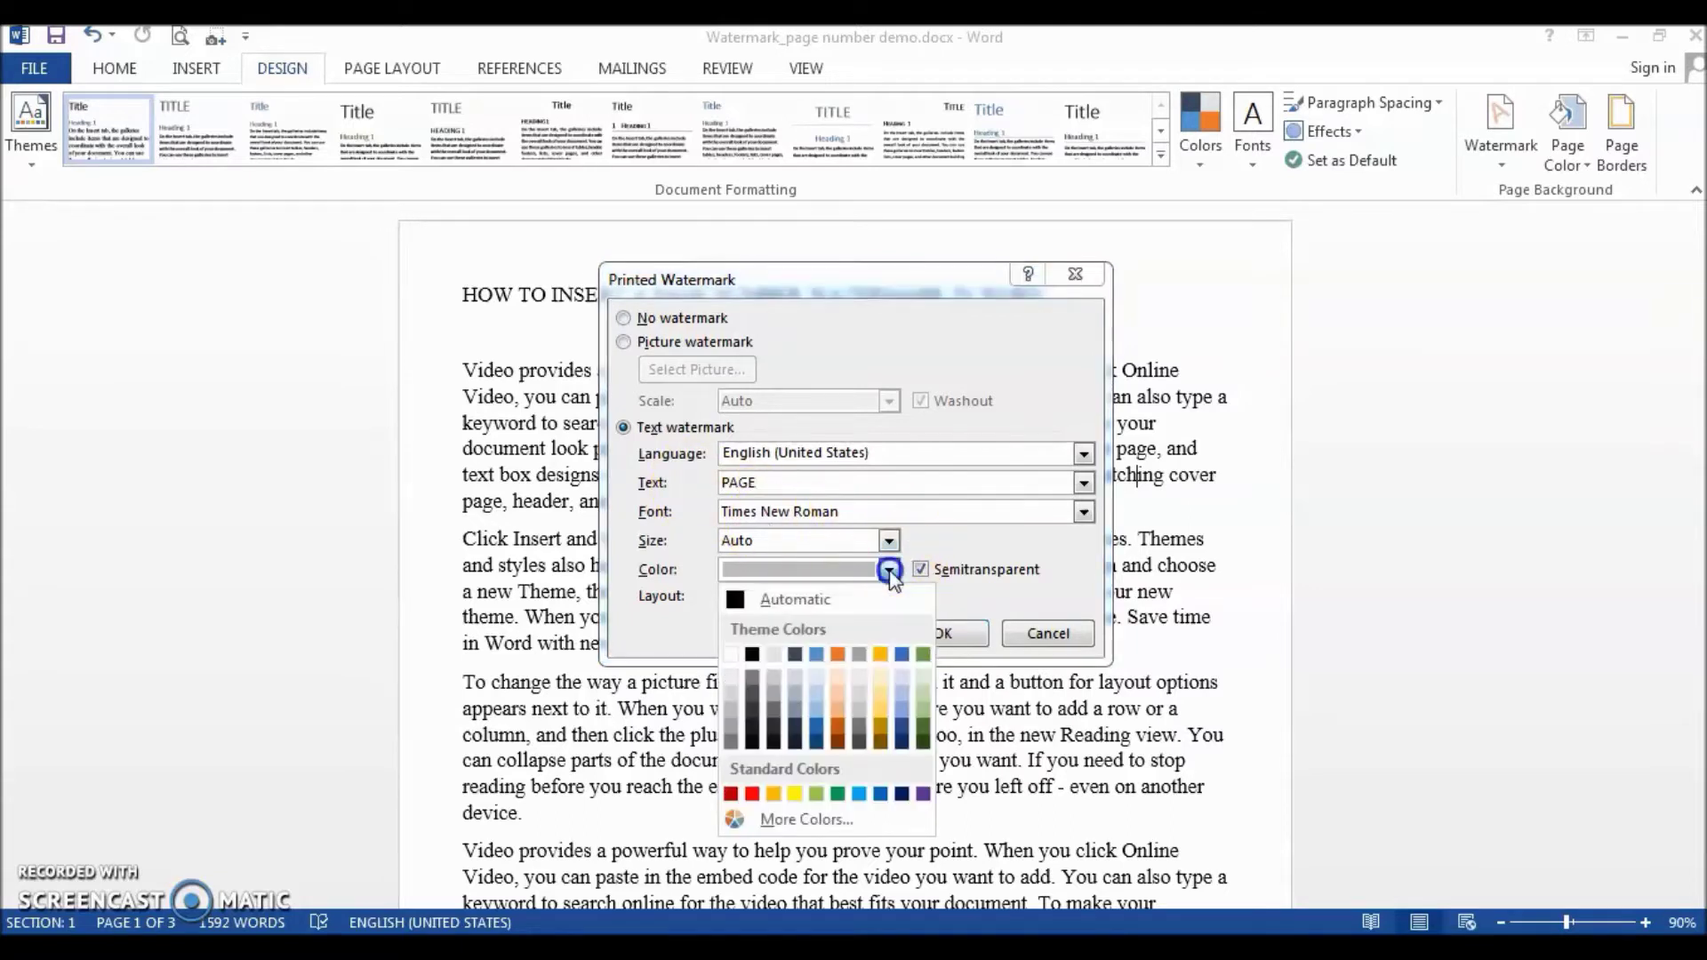
{"action": "left_click", "coordinate": [731, 738]}
{"action": "left_click", "coordinate": [852, 607]}
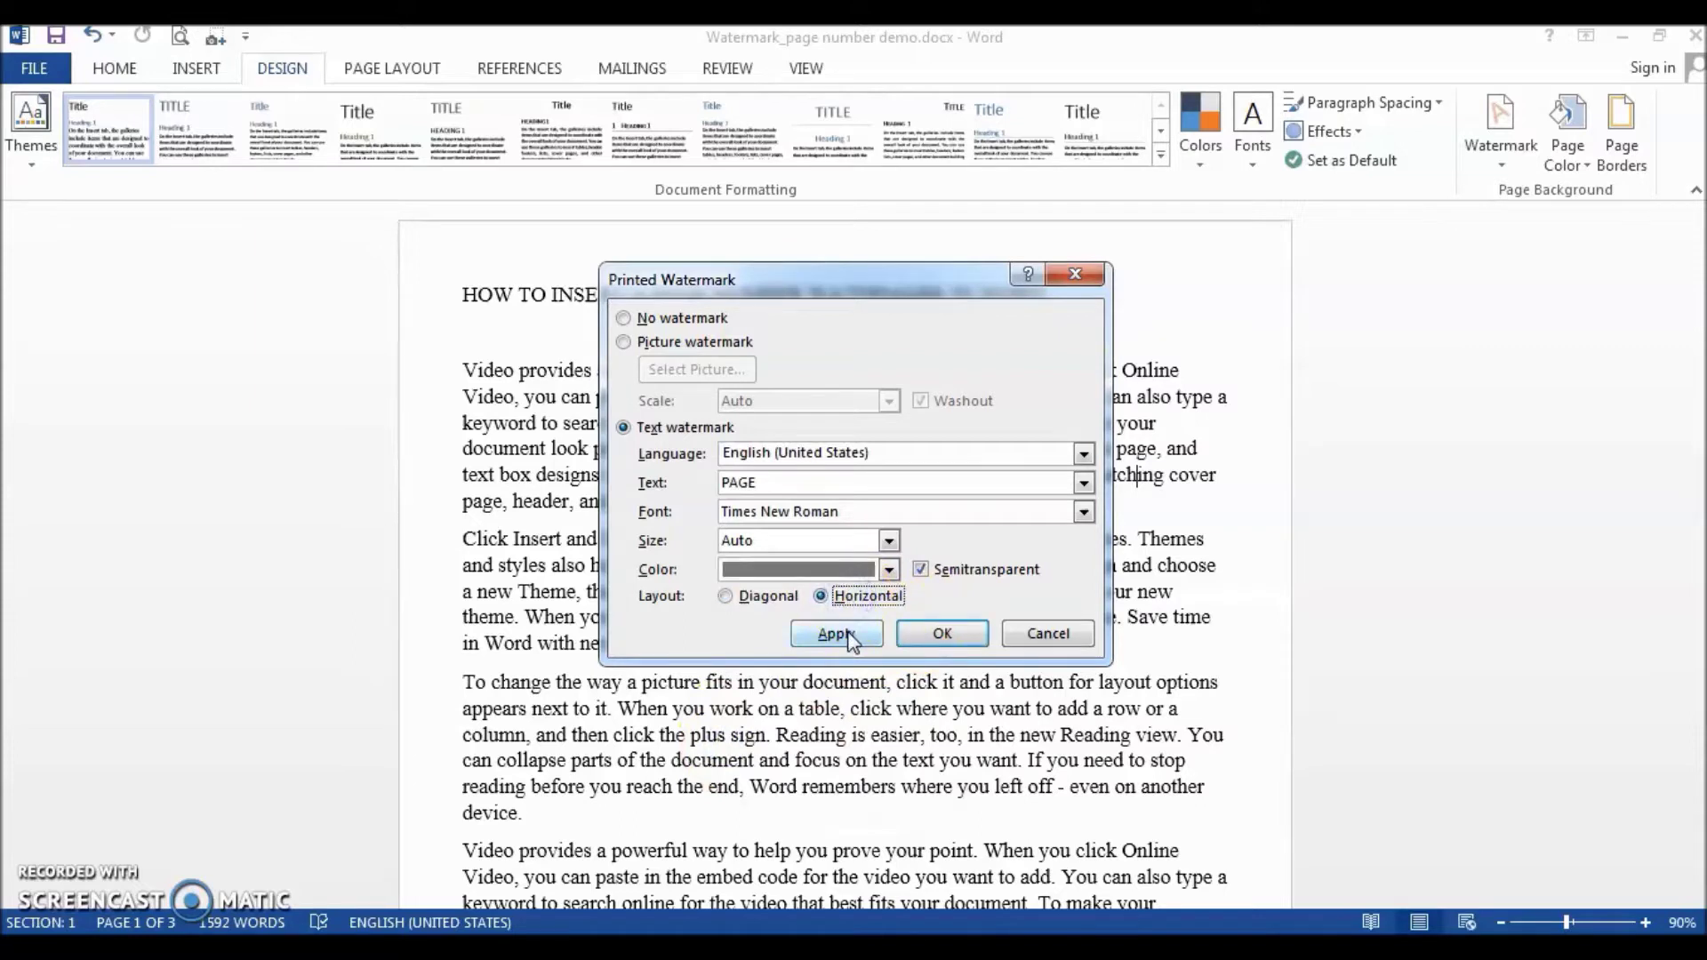
{"action": "left_click", "coordinate": [847, 633]}
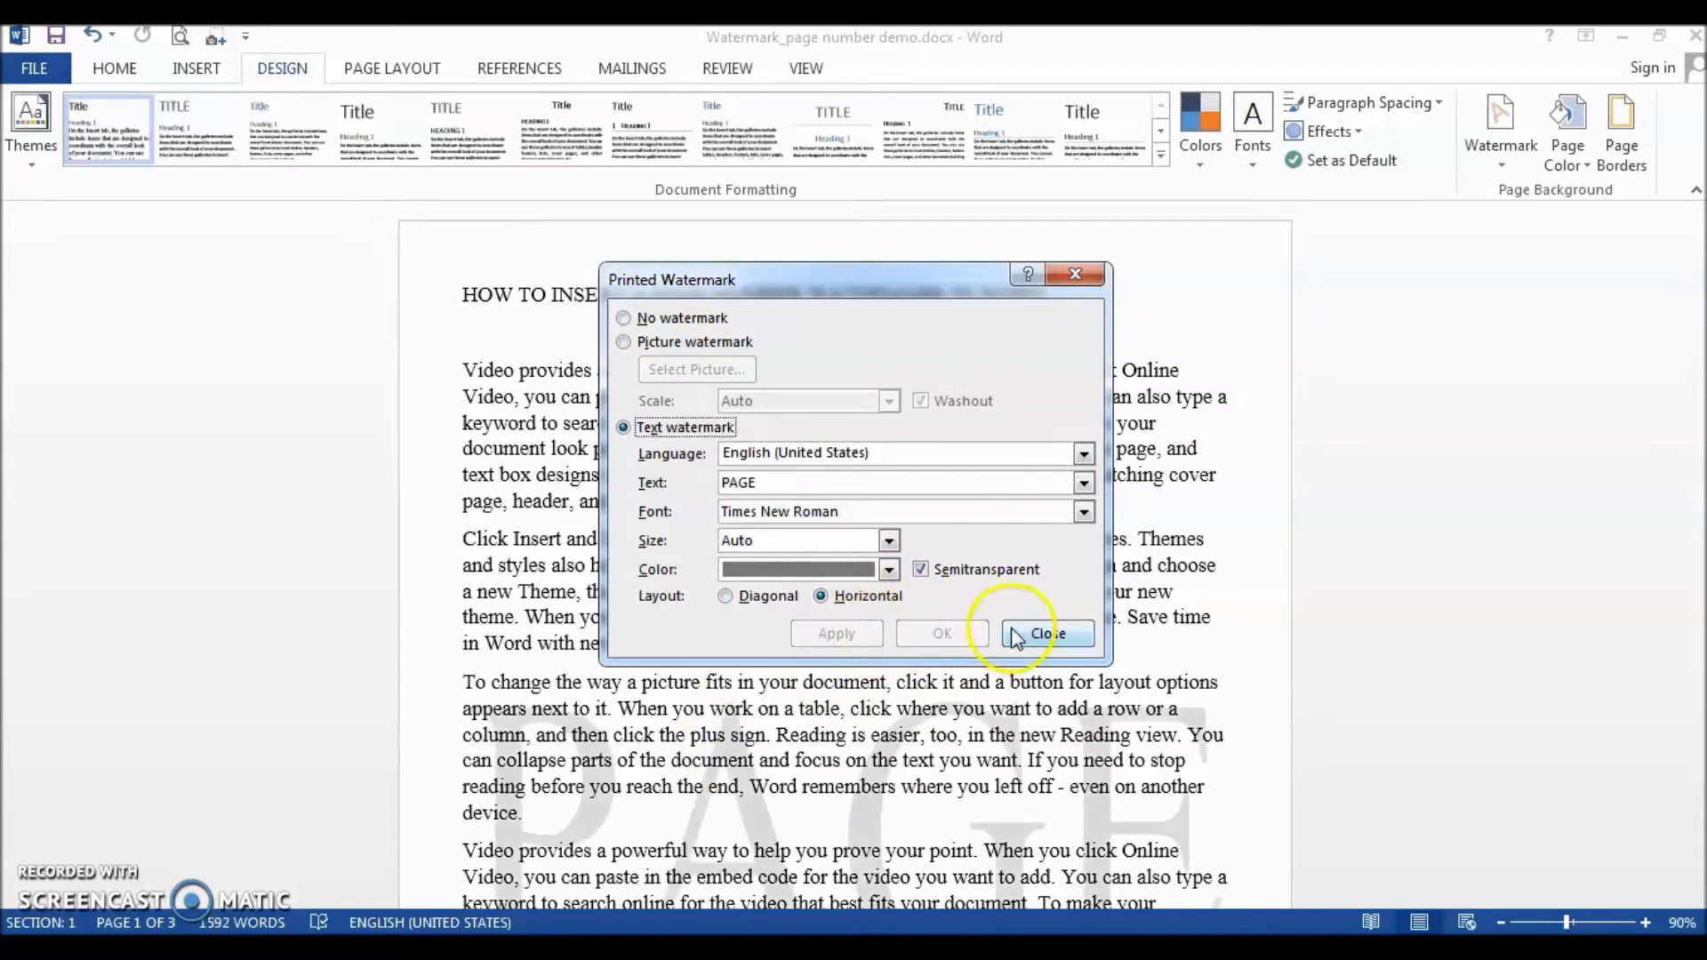
{"action": "left_click", "coordinate": [1019, 632]}
{"action": "scroll", "coordinate": [1018, 628], "scroll_direction": "down", "scroll_amount": 2, "text": "ctrl"}
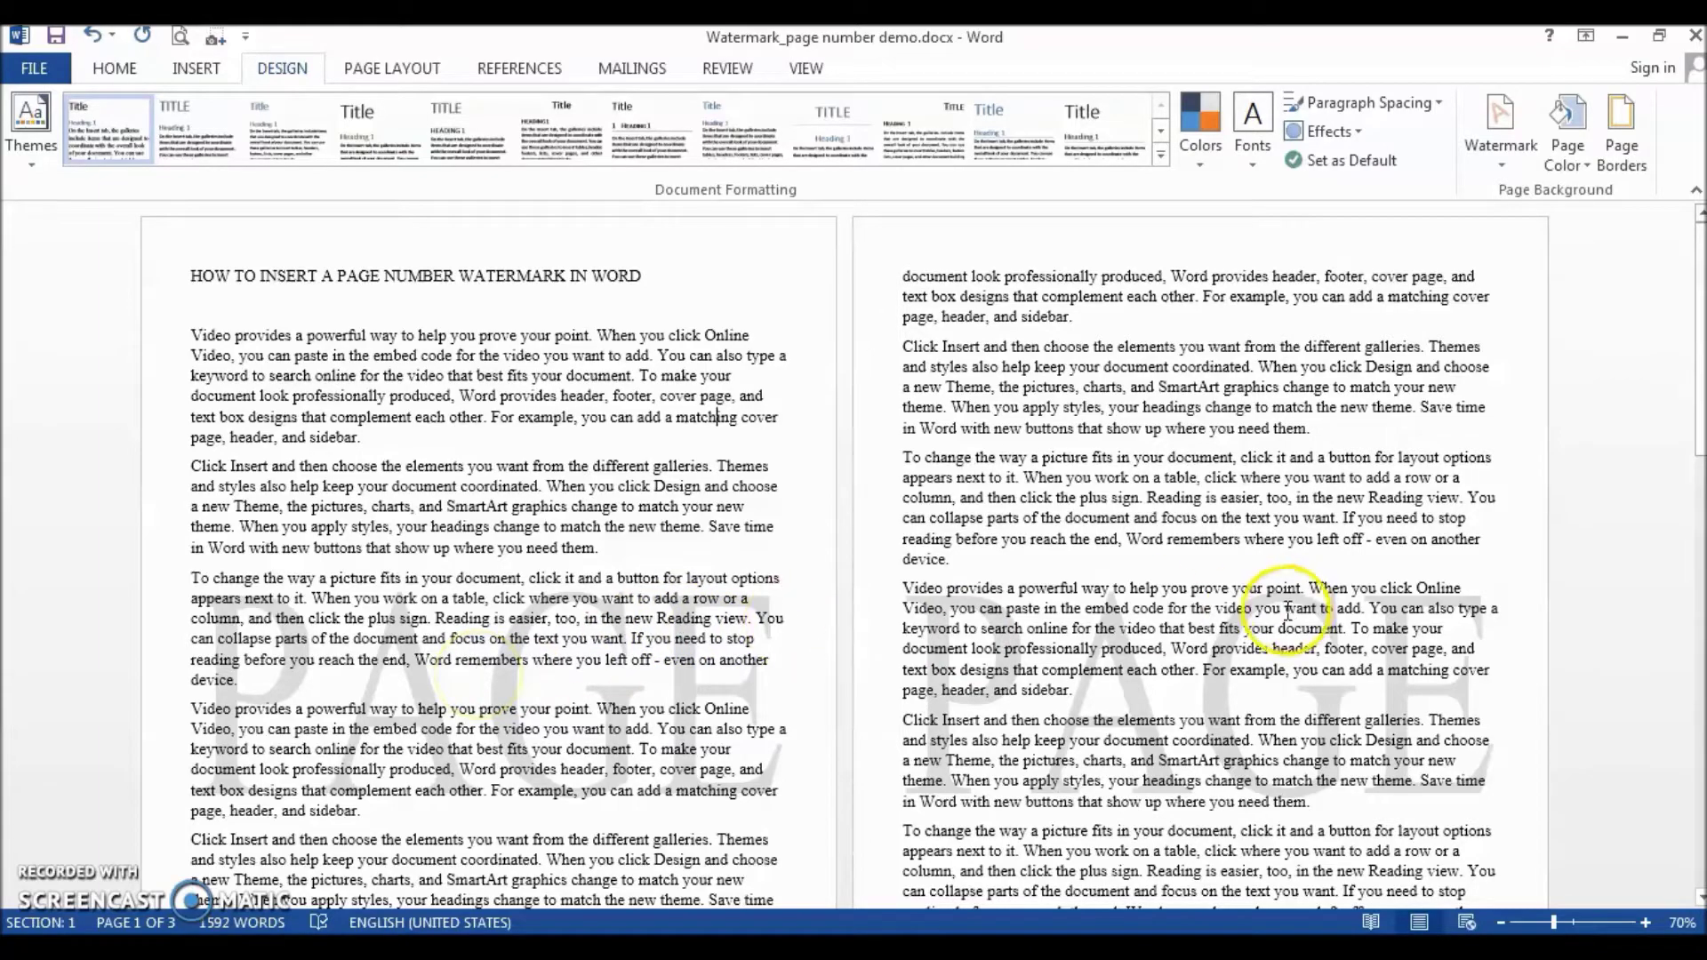
{"action": "scroll", "coordinate": [1283, 614], "scroll_direction": "down", "scroll_amount": 15}
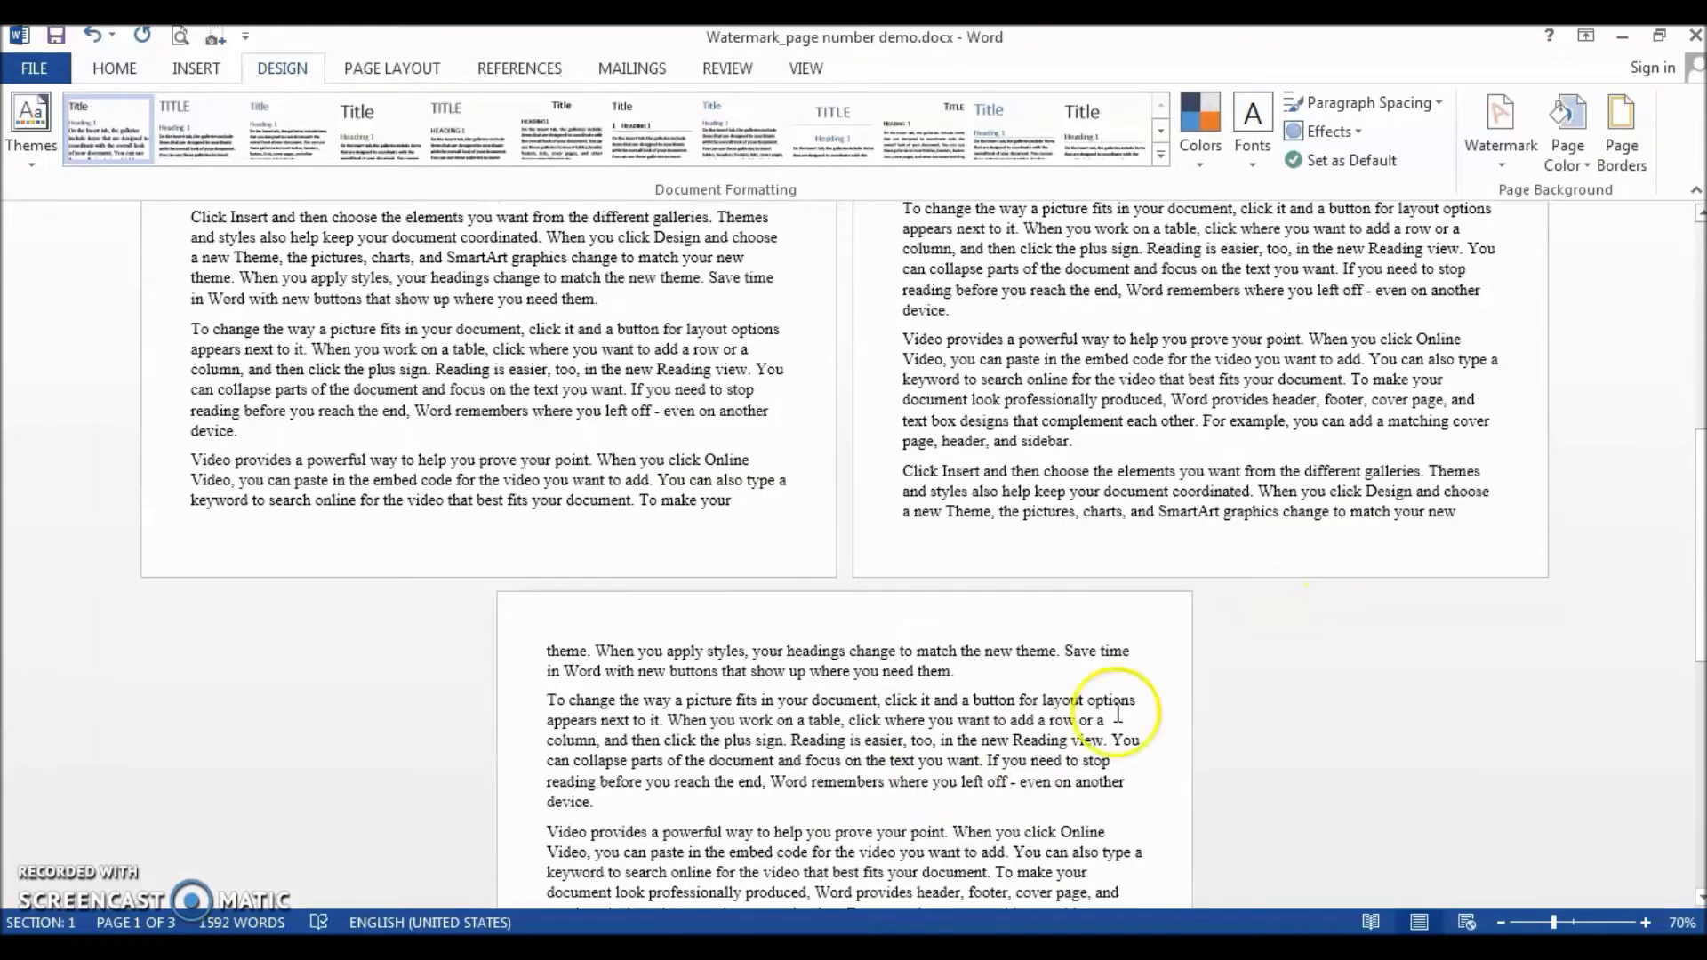
{"action": "scroll", "coordinate": [860, 754], "scroll_direction": "up", "scroll_amount": 15}
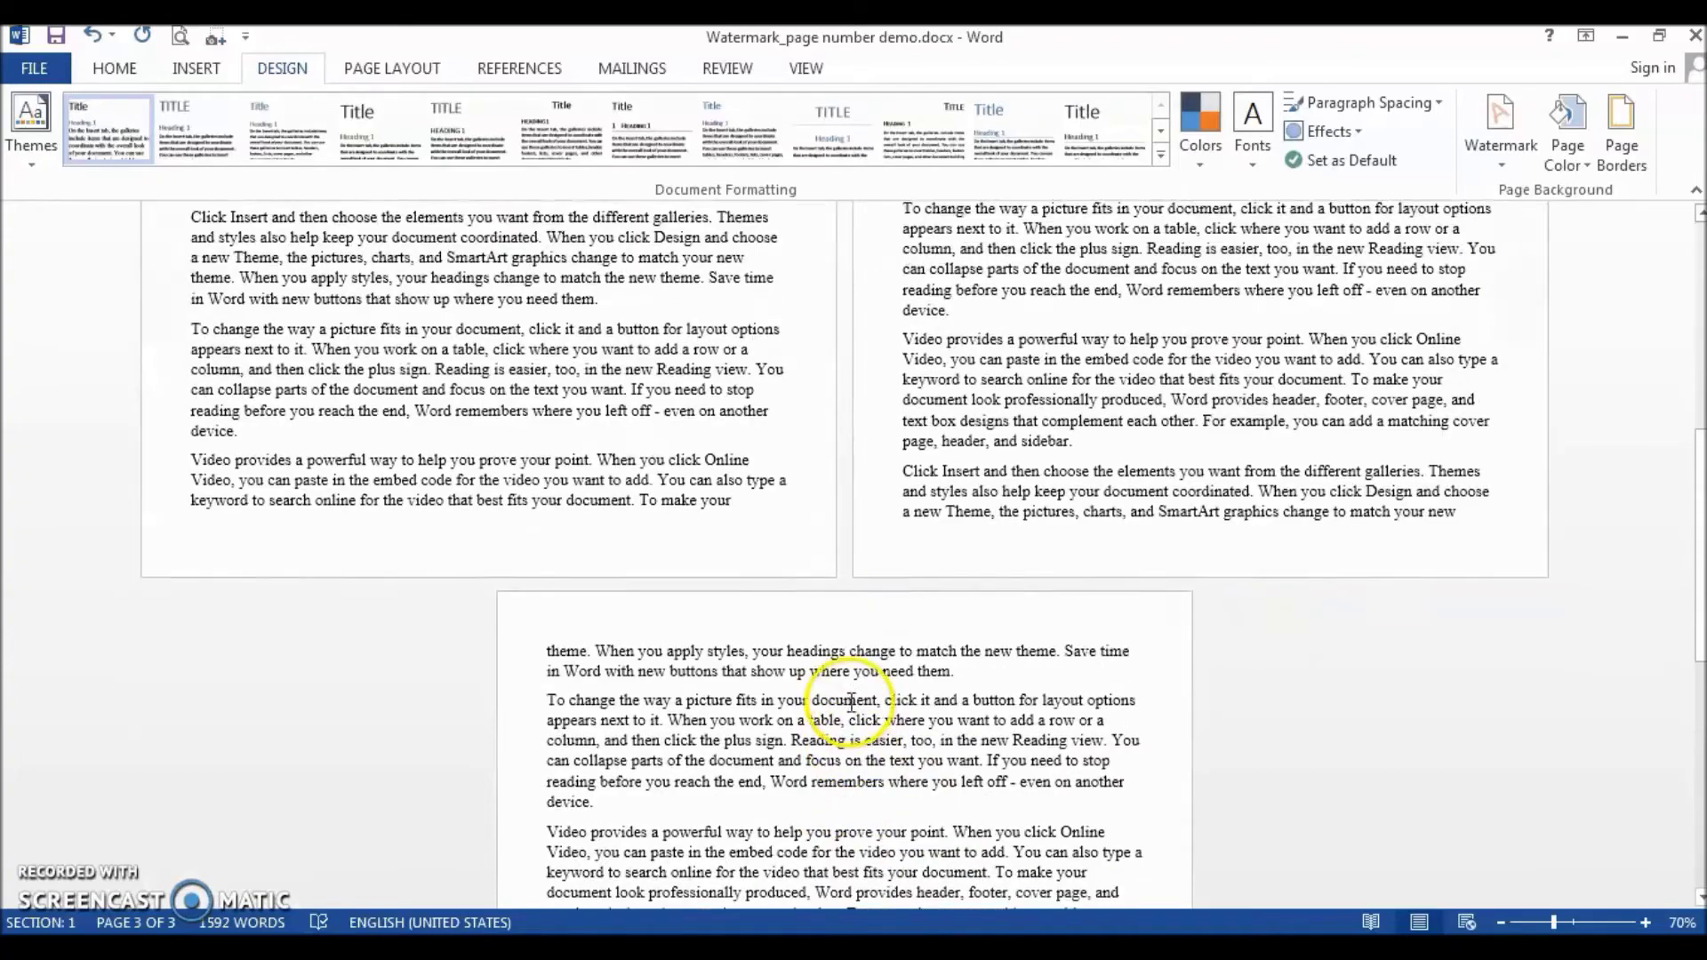
{"action": "scroll", "coordinate": [662, 562], "scroll_direction": "up", "scroll_amount": 4}
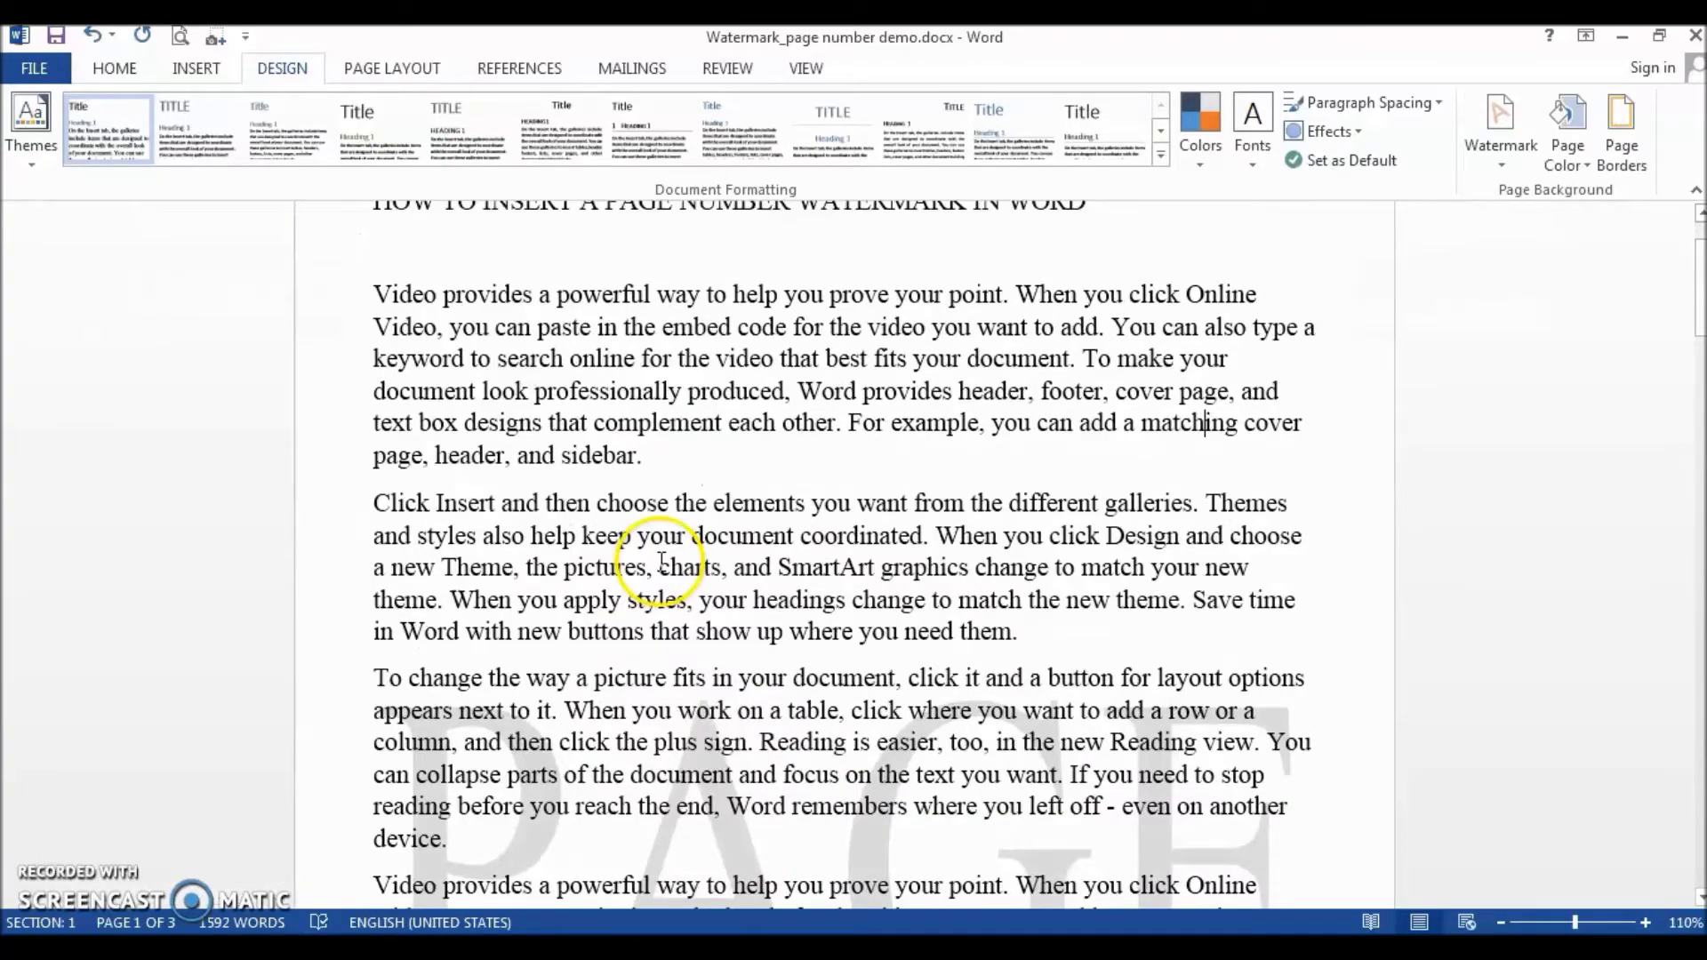
{"action": "scroll", "coordinate": [677, 554], "scroll_direction": "down", "scroll_amount": 1}
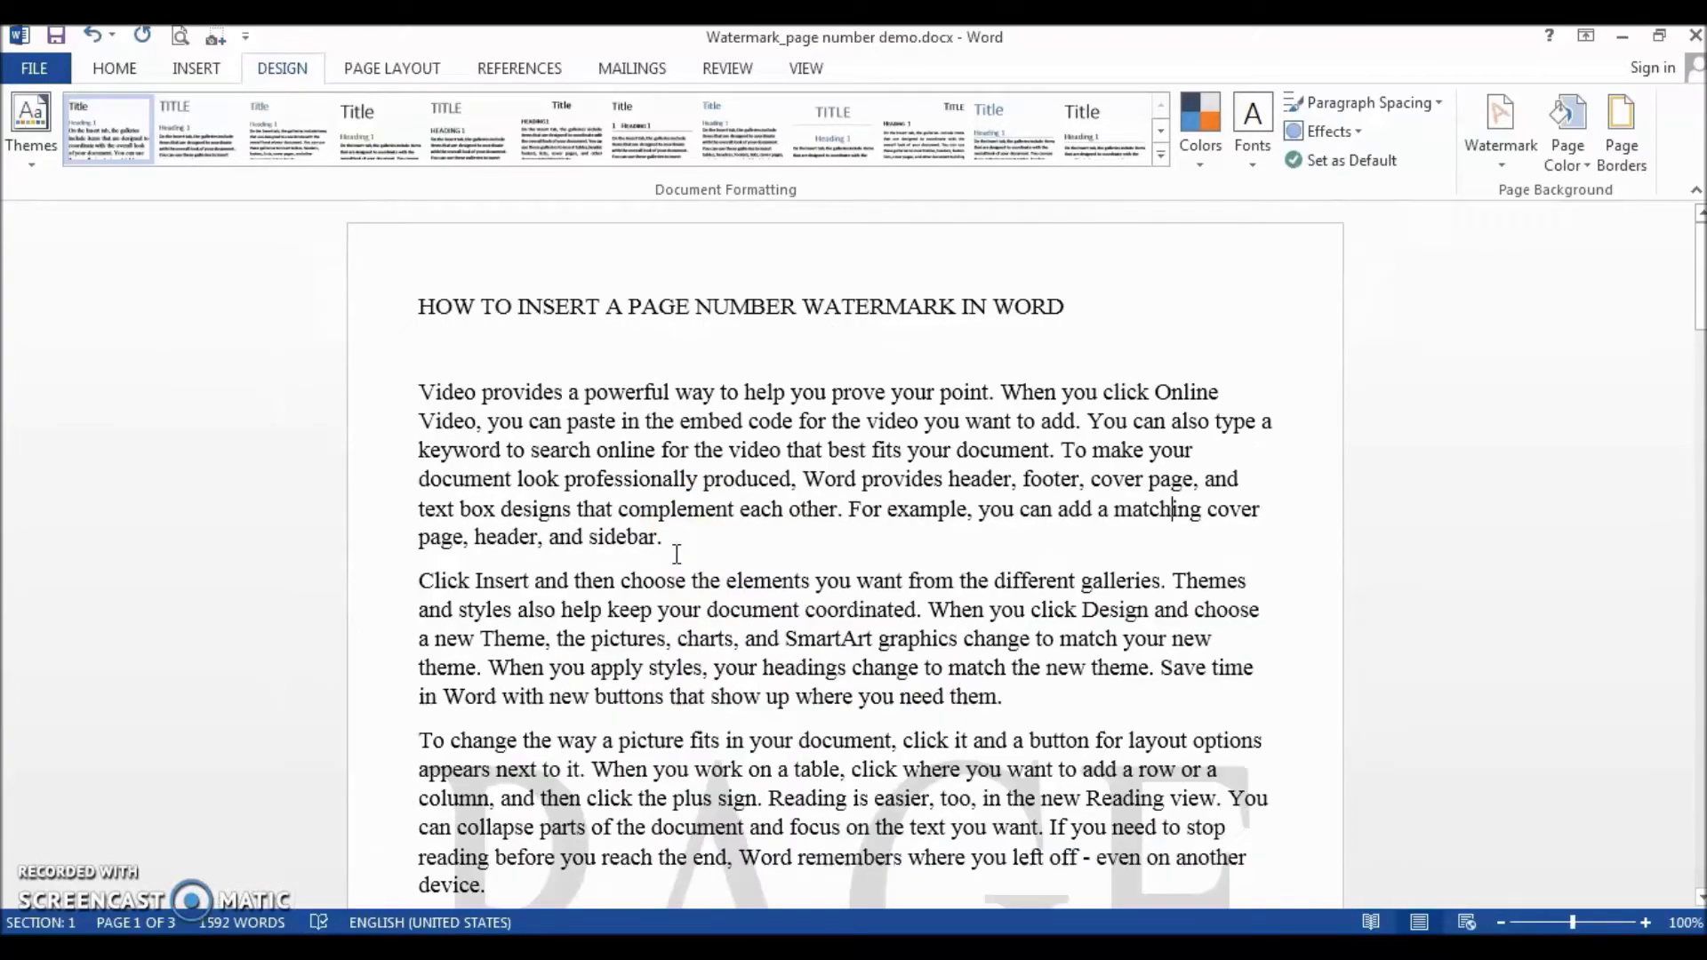
{"action": "scroll", "coordinate": [676, 554], "scroll_direction": "down", "scroll_amount": 1}
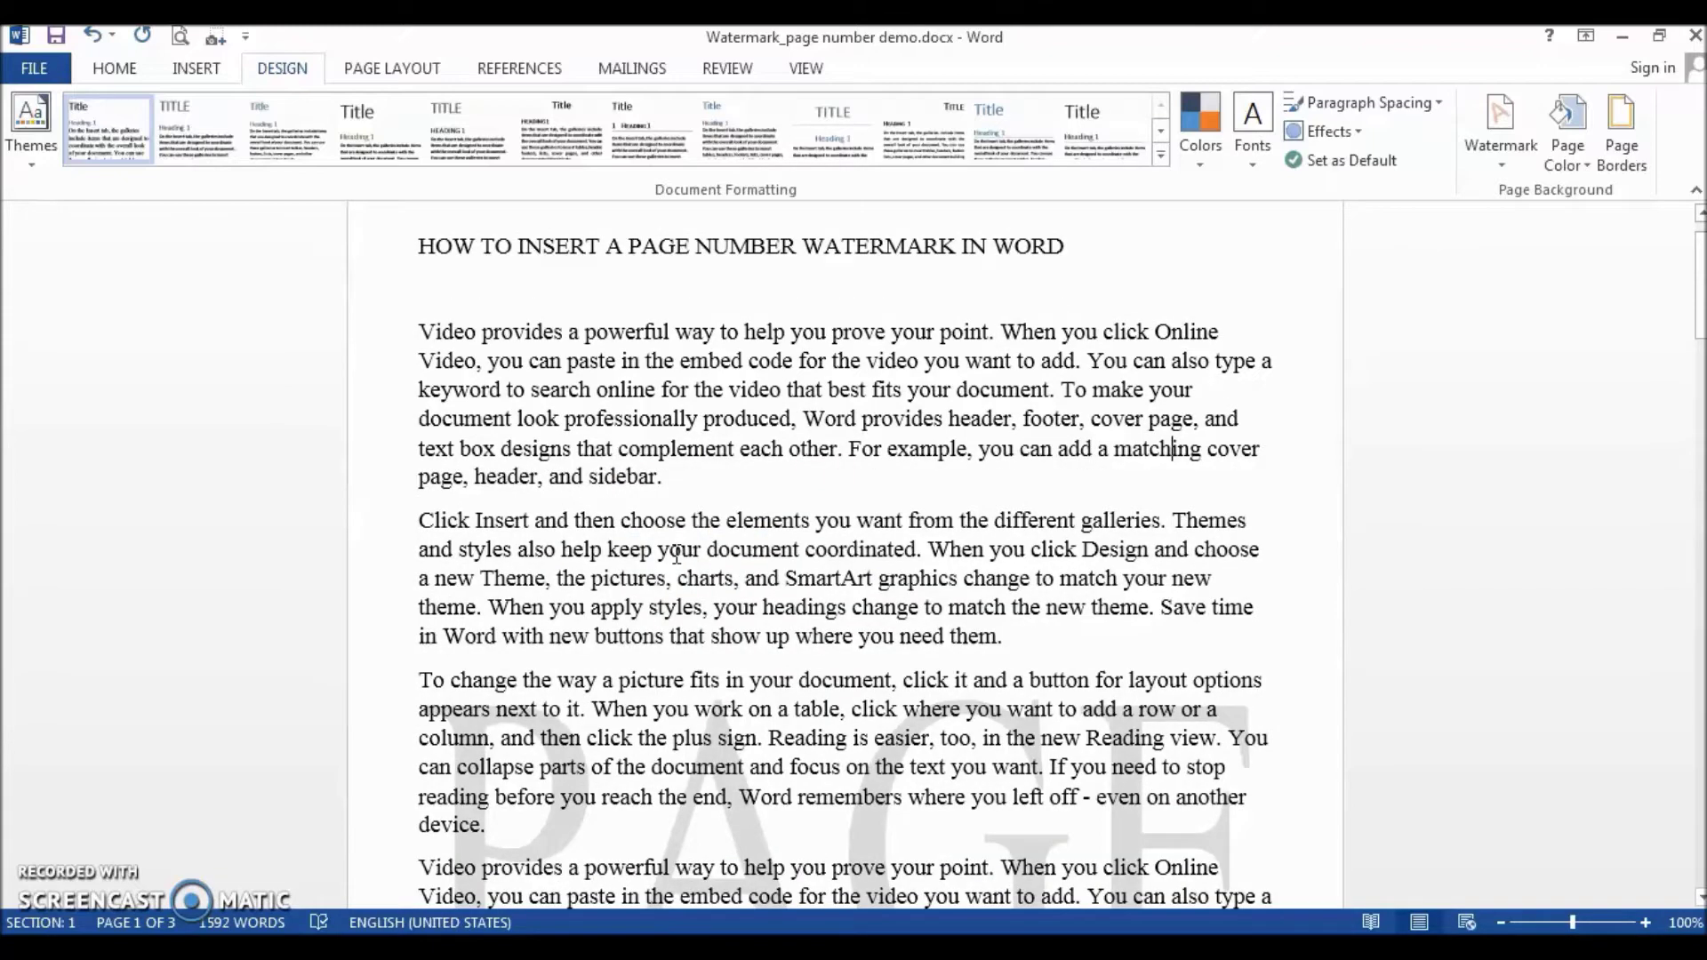
{"action": "scroll", "coordinate": [677, 554], "scroll_direction": "up", "scroll_amount": 1}
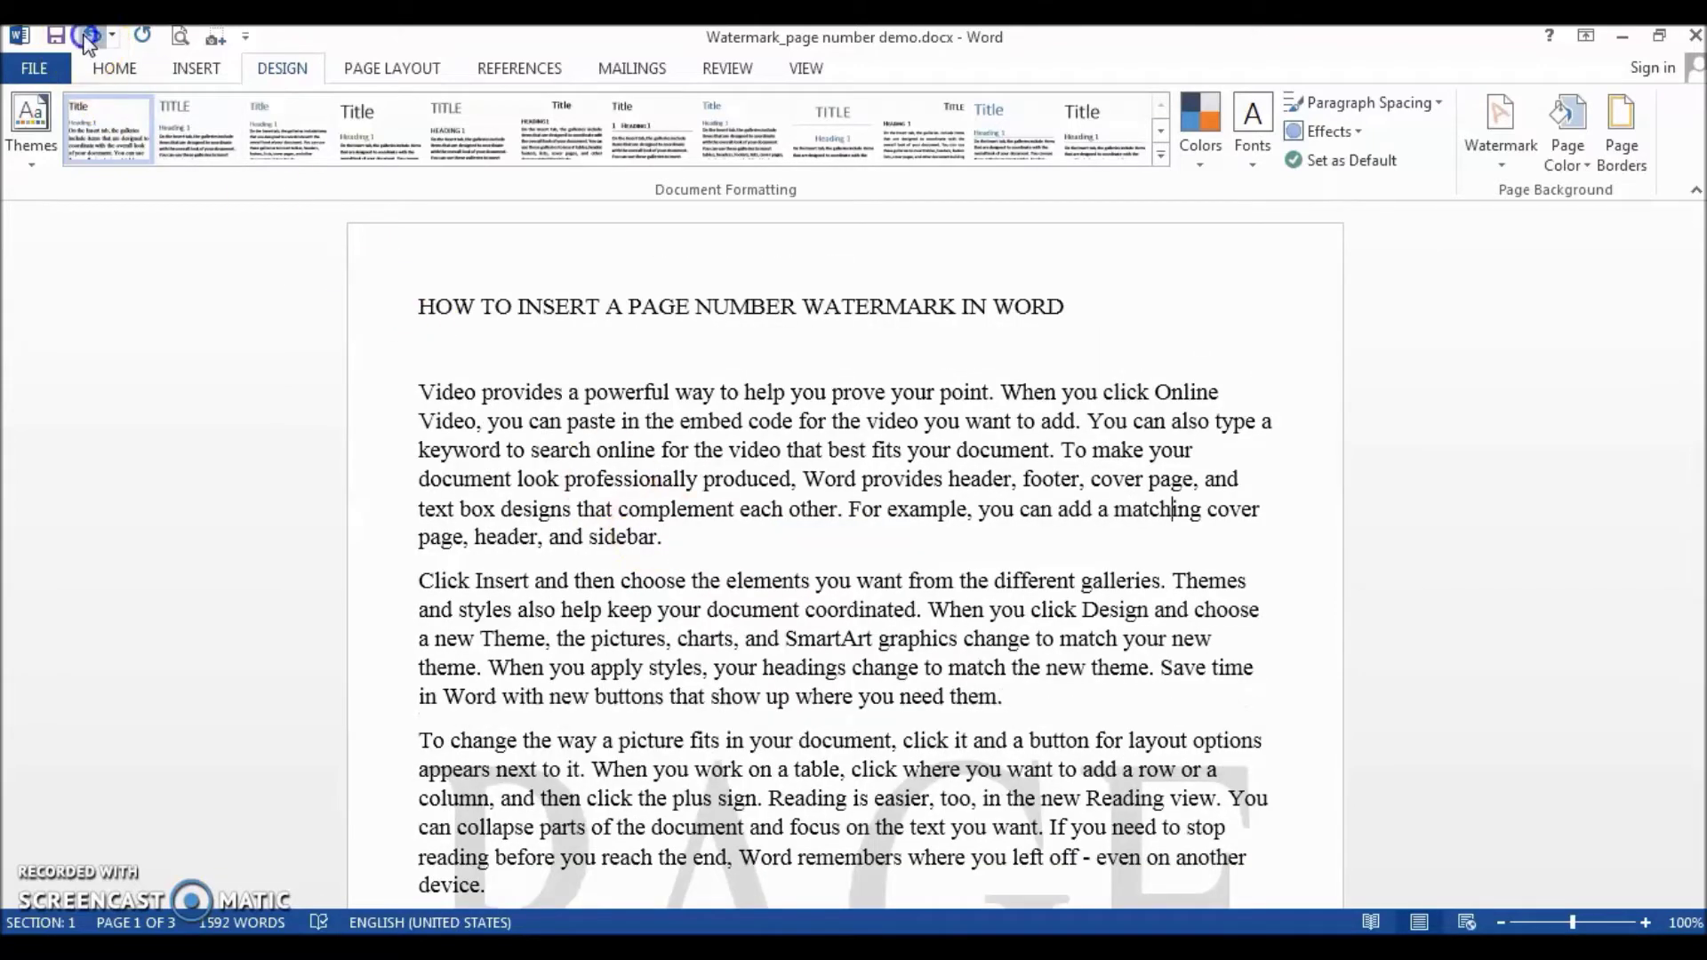
Undo the grey PAGE watermark so page 1 shows only plain body text
{"action": "left_click", "coordinate": [86, 42]}
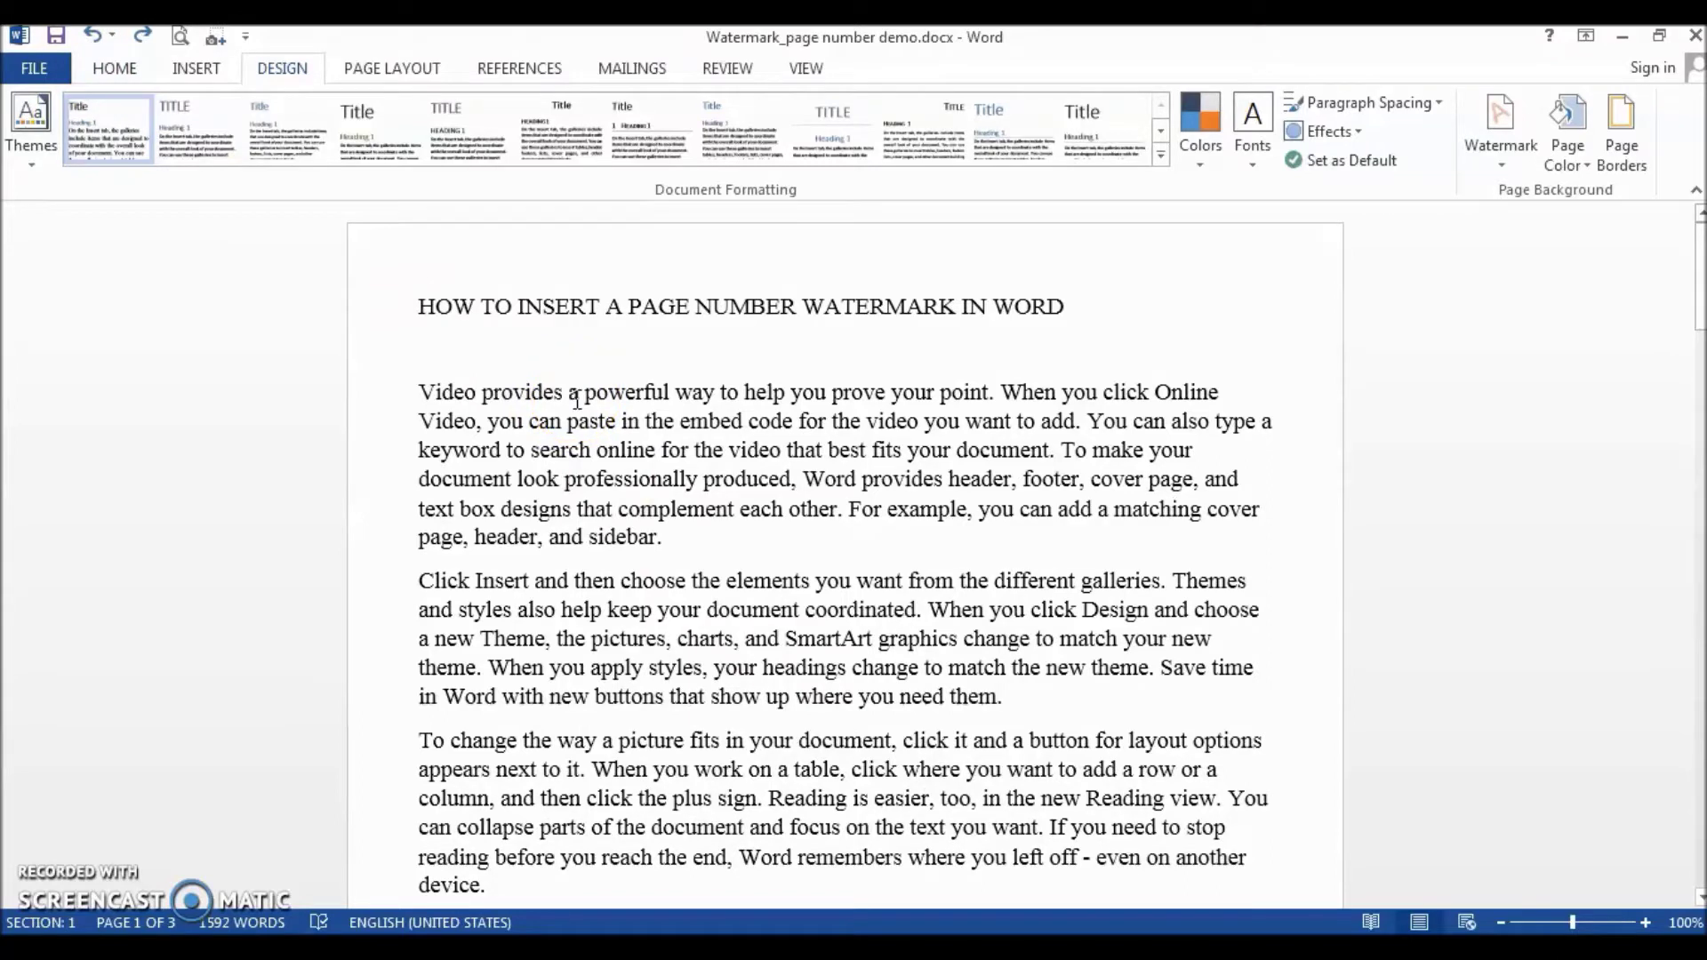
{"action": "left_click", "coordinate": [197, 69]}
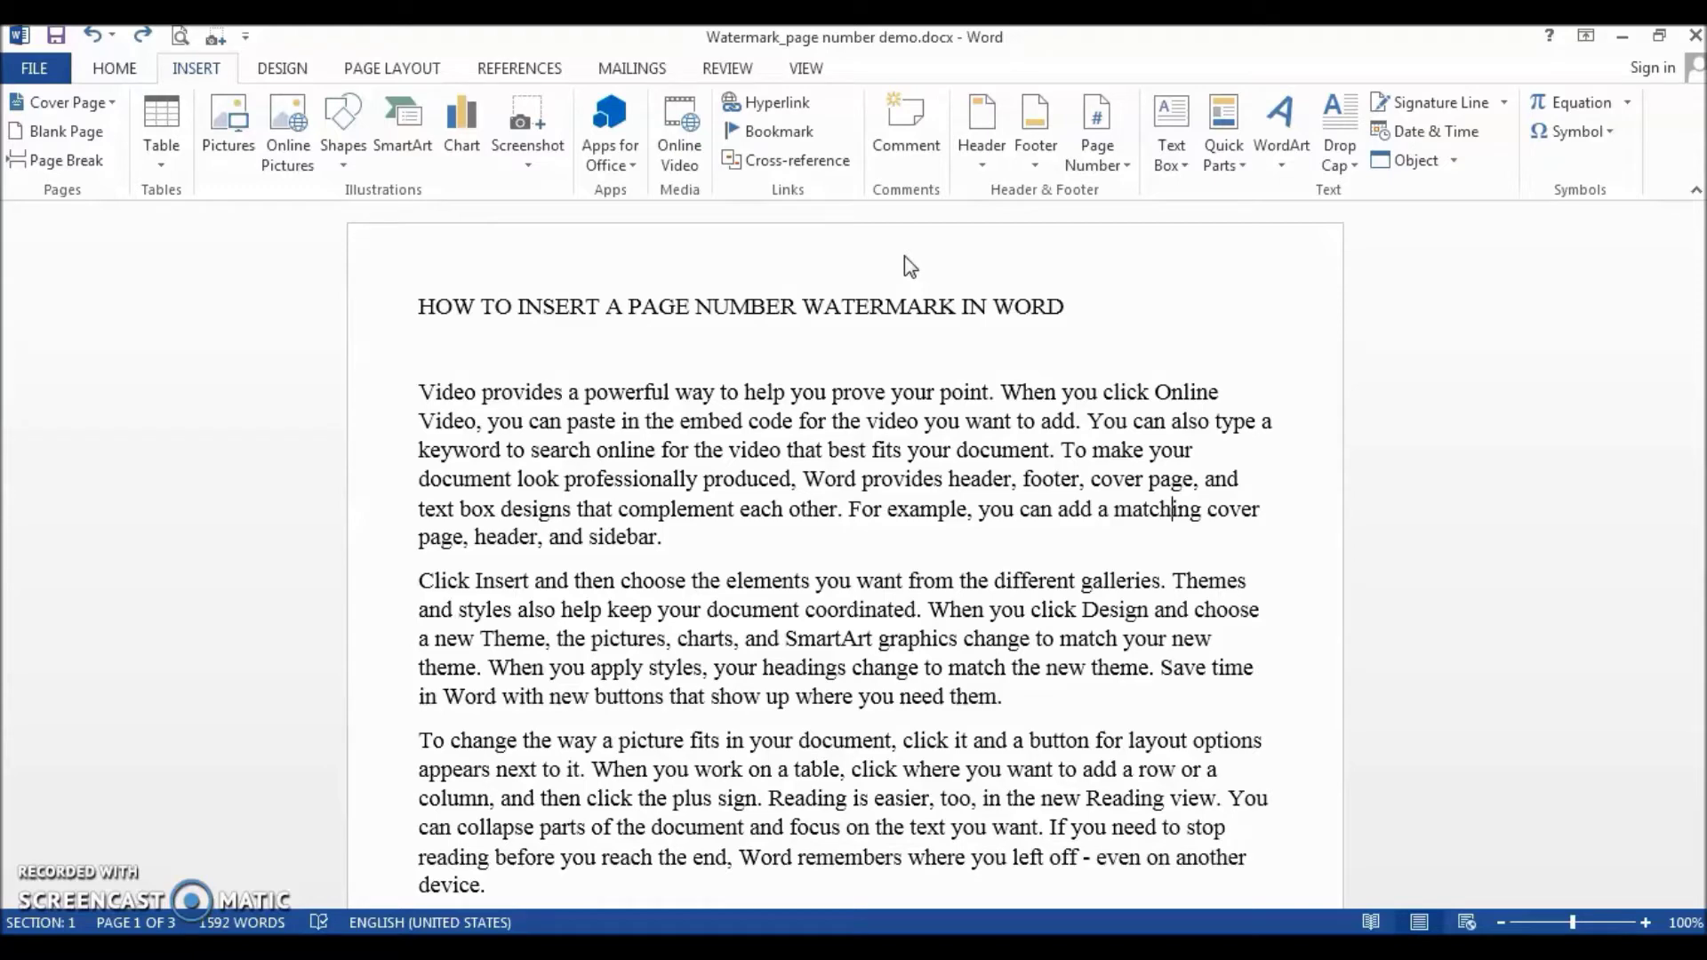
Insert a Simple Text Box into the page header and enlarge it
{"action": "double_click", "coordinate": [929, 240]}
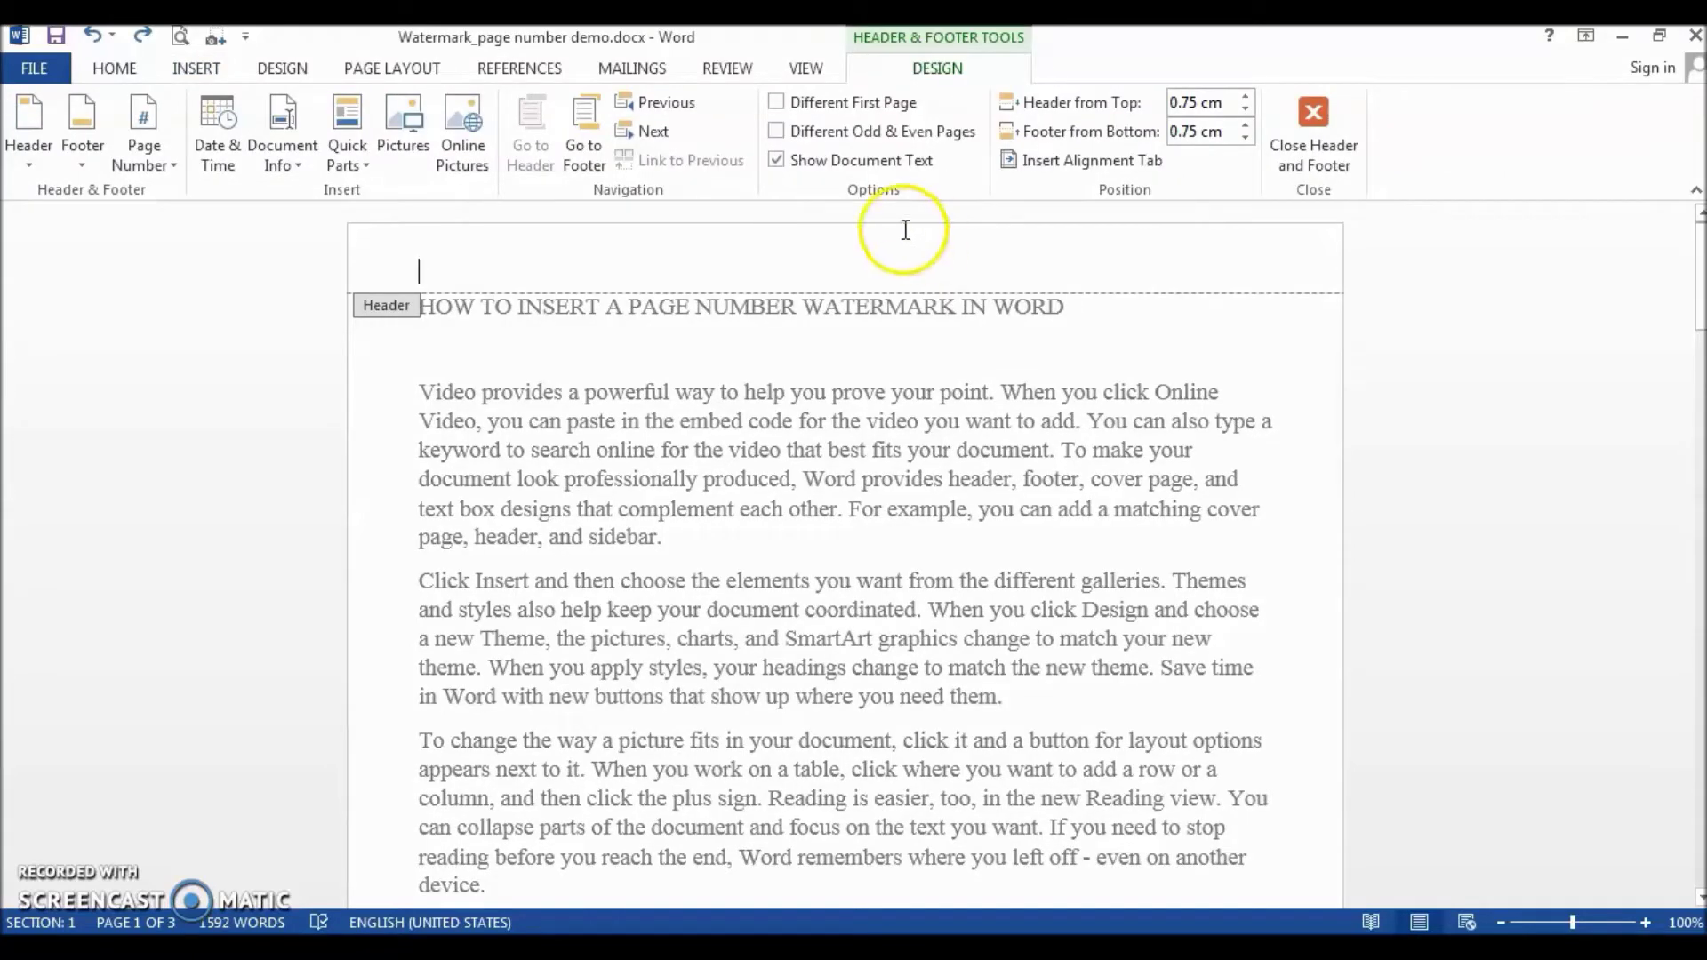
{"action": "left_click", "coordinate": [210, 71]}
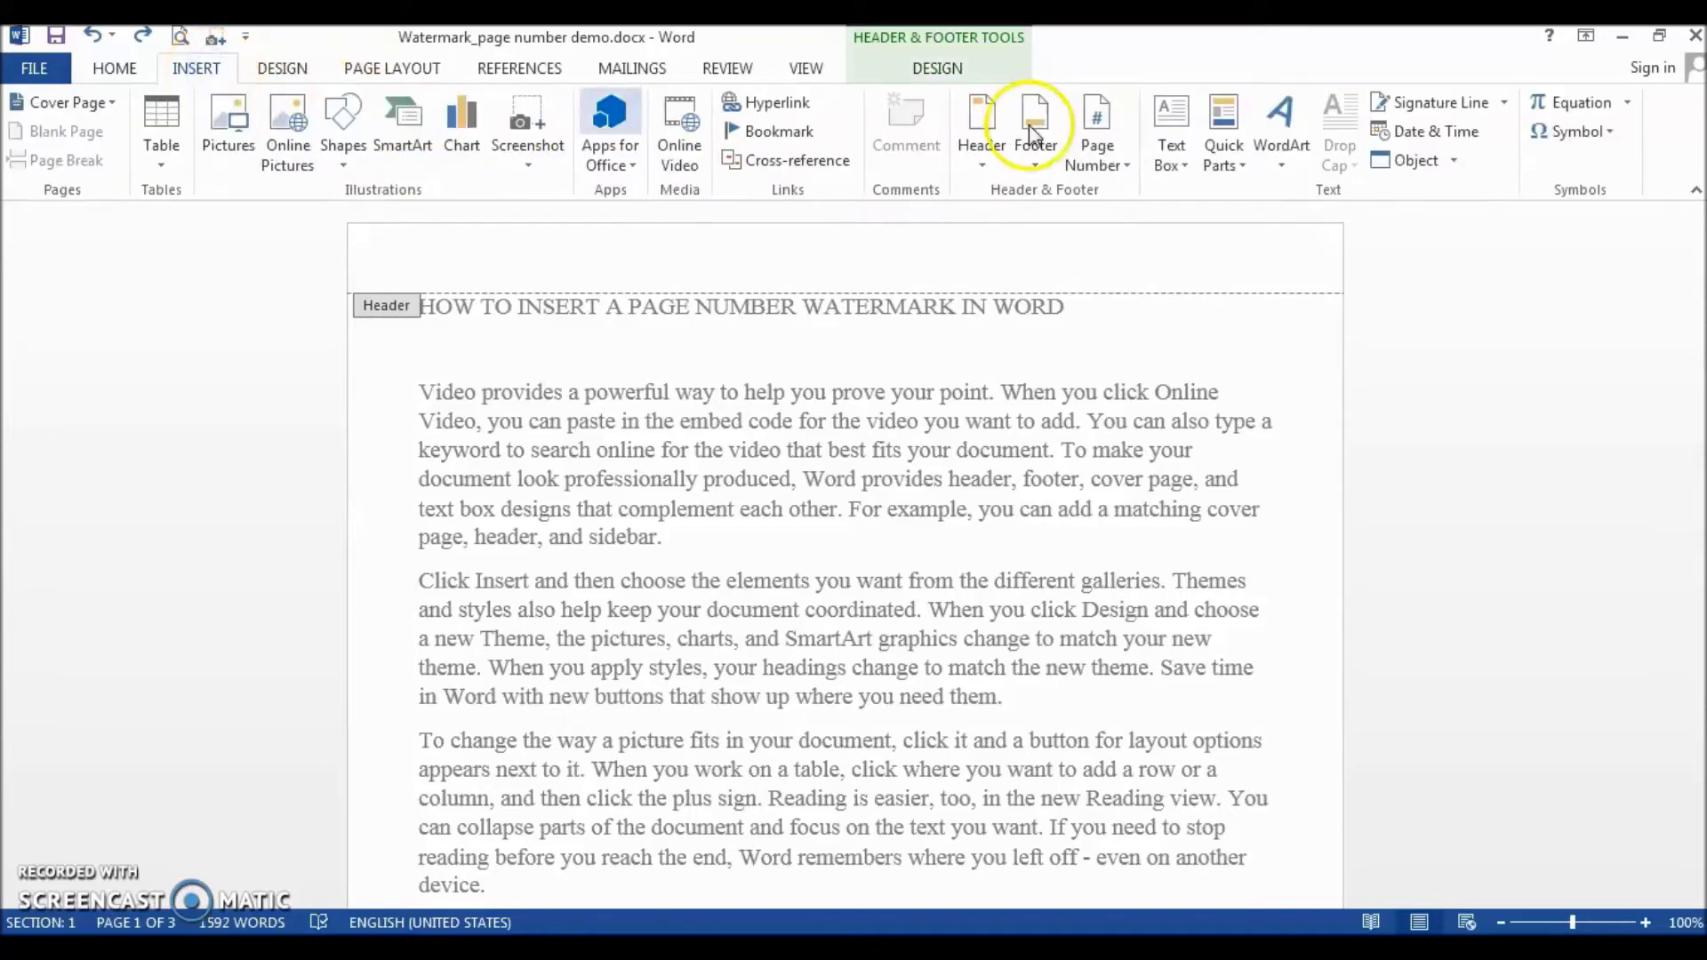
{"action": "left_click", "coordinate": [1176, 141]}
{"action": "left_click", "coordinate": [1212, 274]}
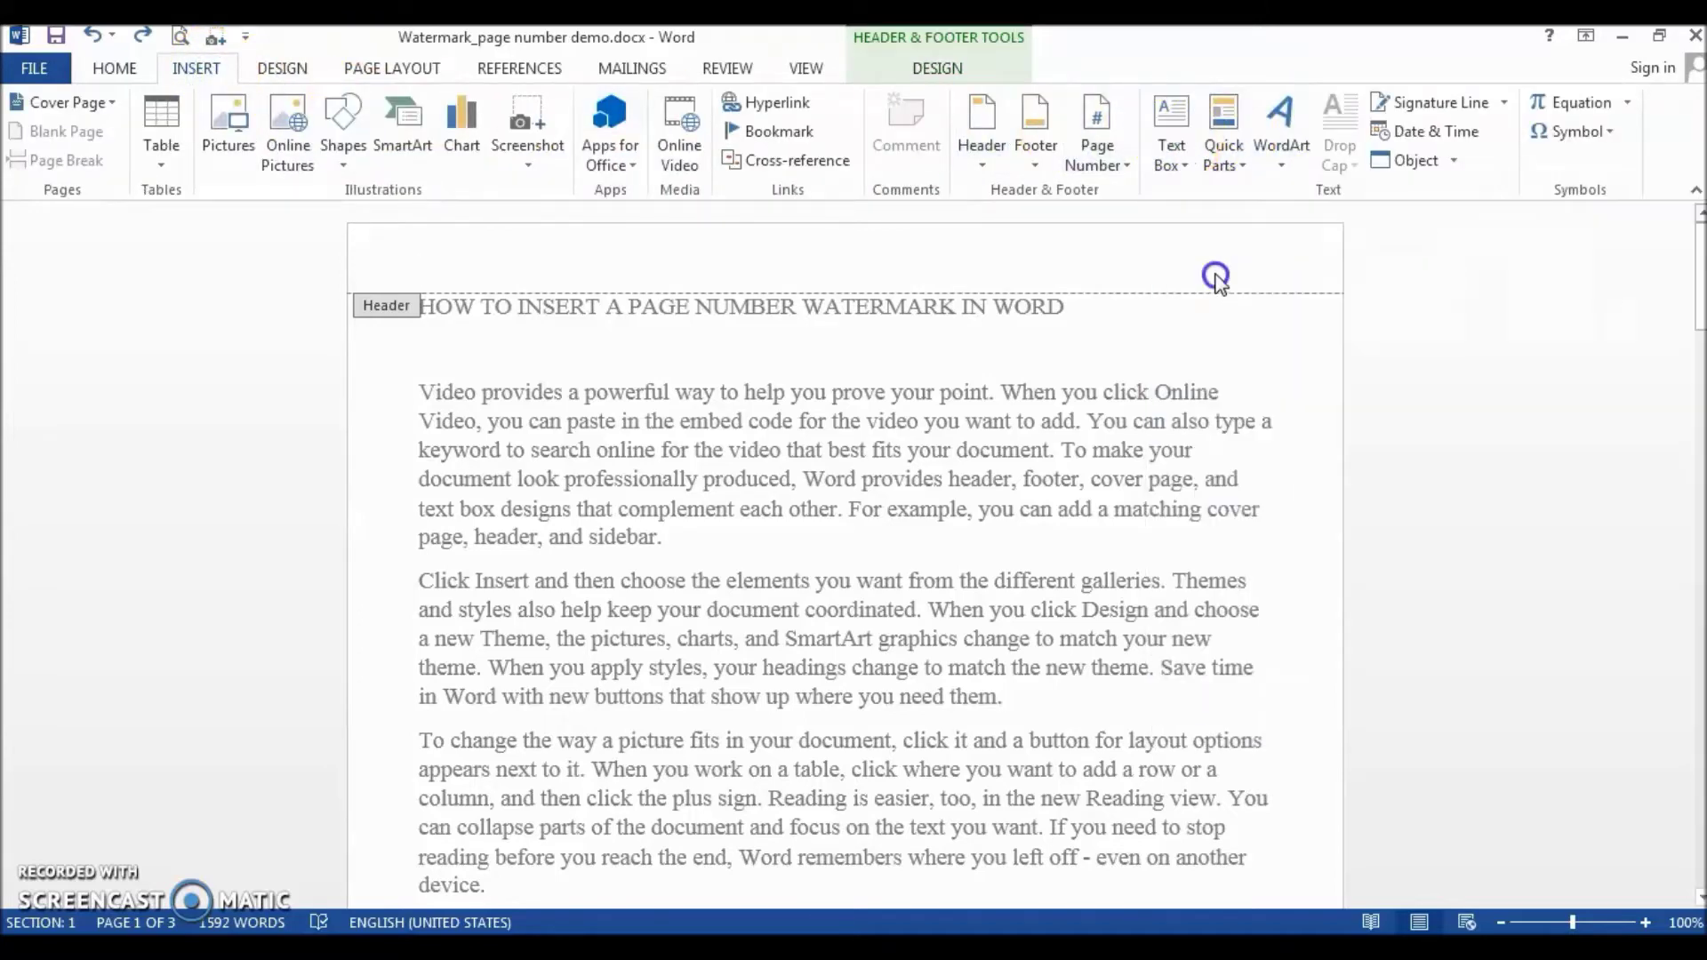
{"action": "left_click_drag", "start_coordinate": [1014, 484], "coordinate": [1206, 595]}
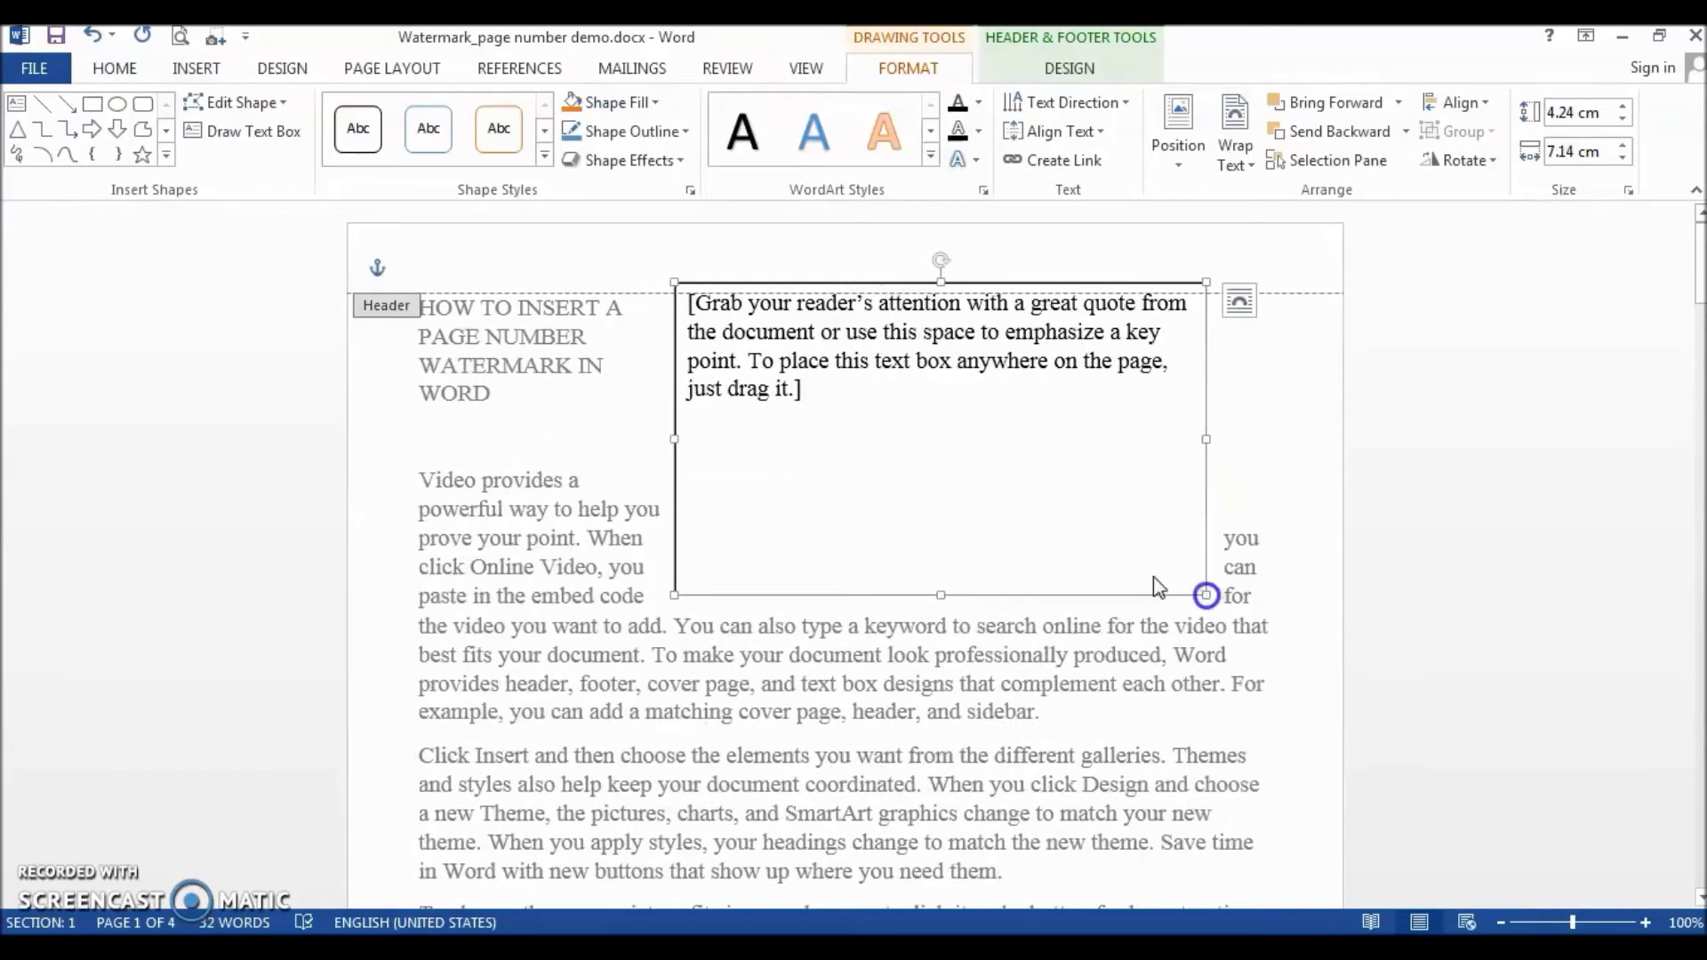
{"action": "left_click_drag", "start_coordinate": [674, 438], "coordinate": [594, 440]}
Replace the text box placeholder with PAGE and enlarge it to a very big font
{"action": "left_click", "coordinate": [658, 317]}
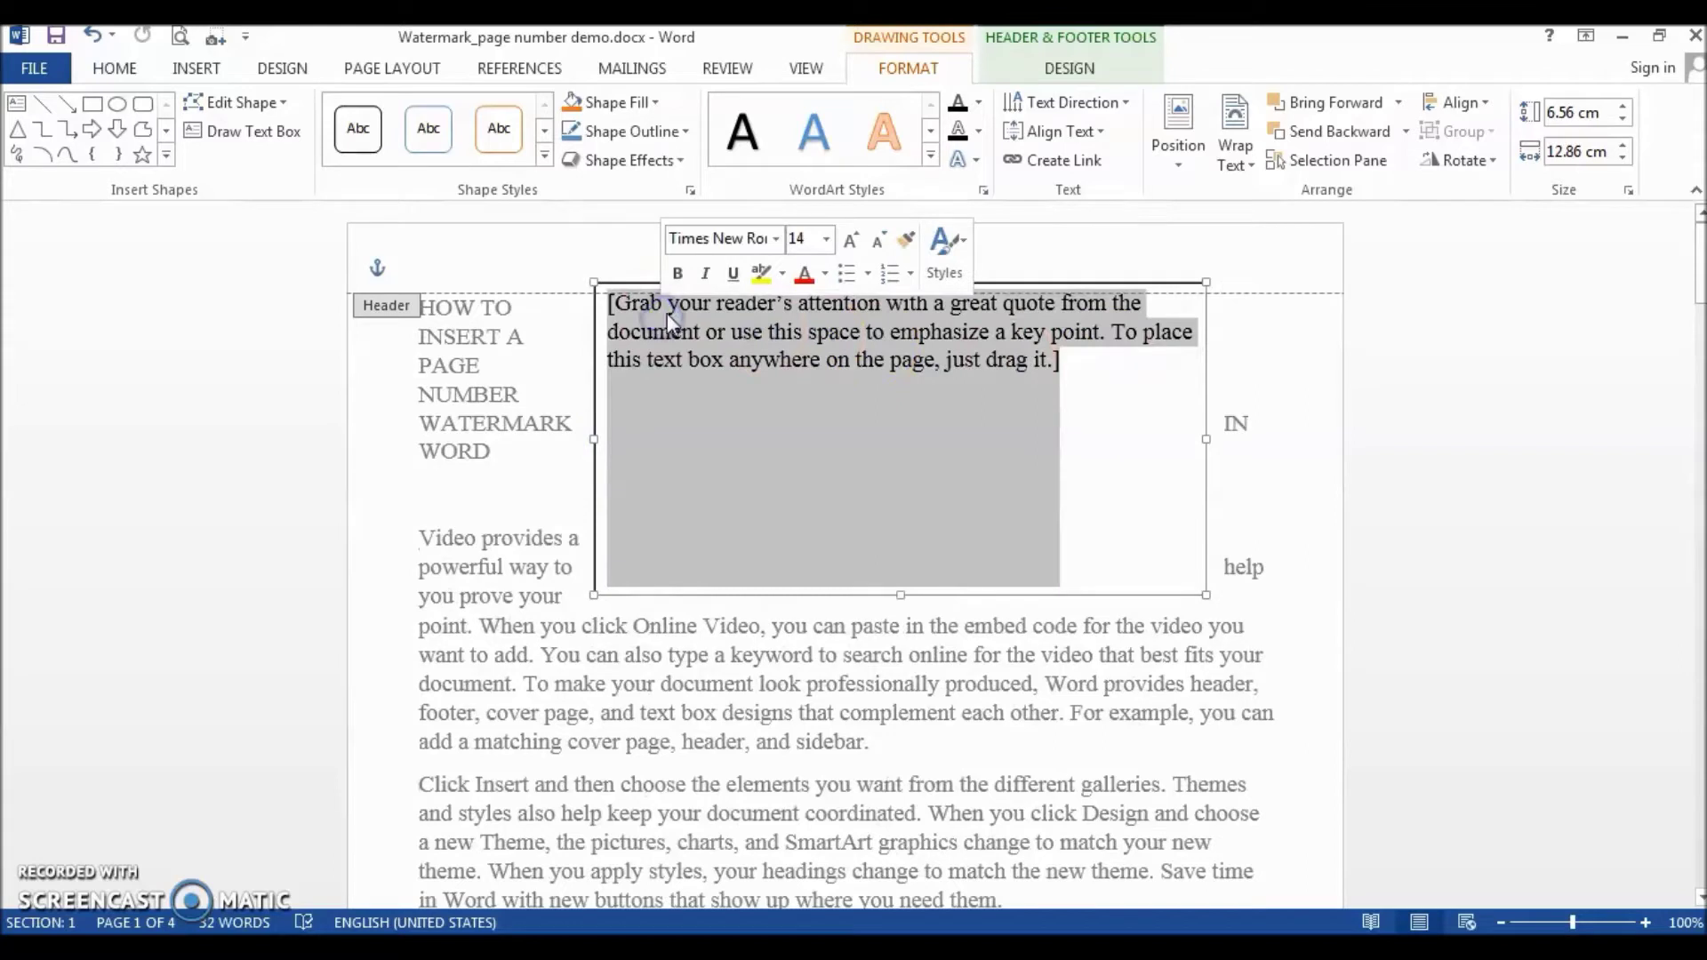
{"action": "type", "text": "PAGE"}
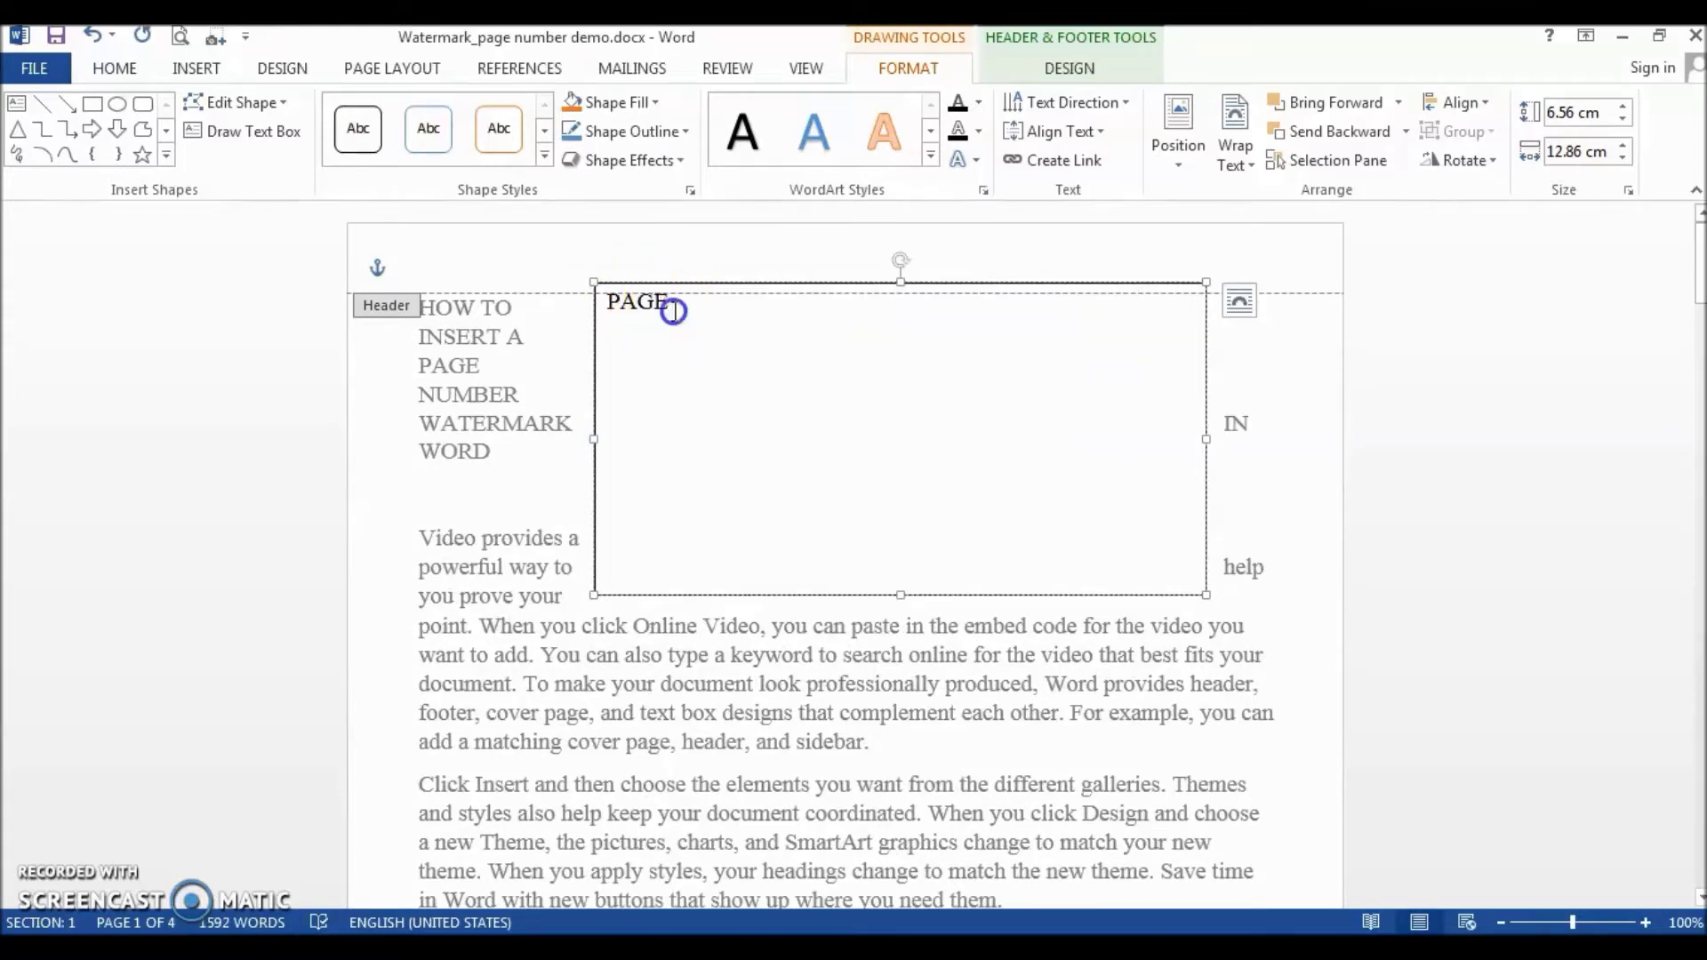
{"action": "left_click_drag", "start_coordinate": [671, 313], "coordinate": [606, 314]}
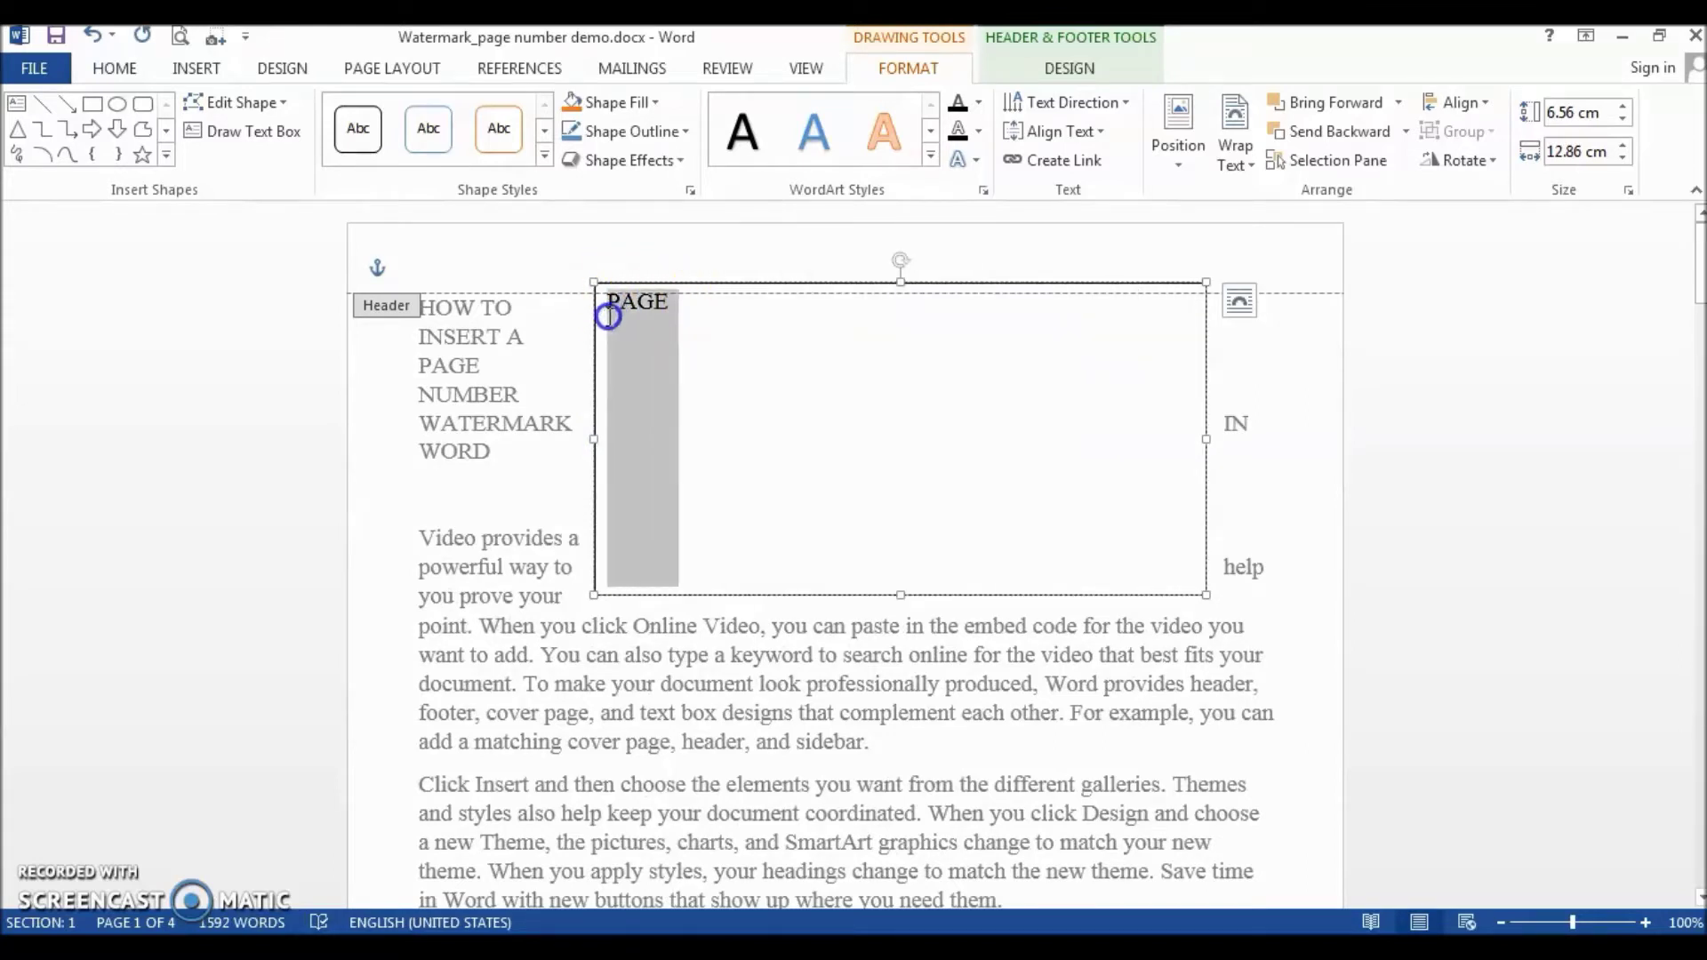
{"action": "key", "text": "ctrl+shift+period"}
{"action": "key", "text": "ctrl+shift+period"}
{"action": "key", "text": "ctrl+shift+period"}
{"action": "key", "text": "ctrl+shift+period"}
{"action": "key", "text": "ctrl+shift+period"}
{"action": "key", "text": "ctrl+shift+period"}
{"action": "key", "text": "ctrl+shift+period"}
{"action": "key", "text": "ctrl+shift+period"}
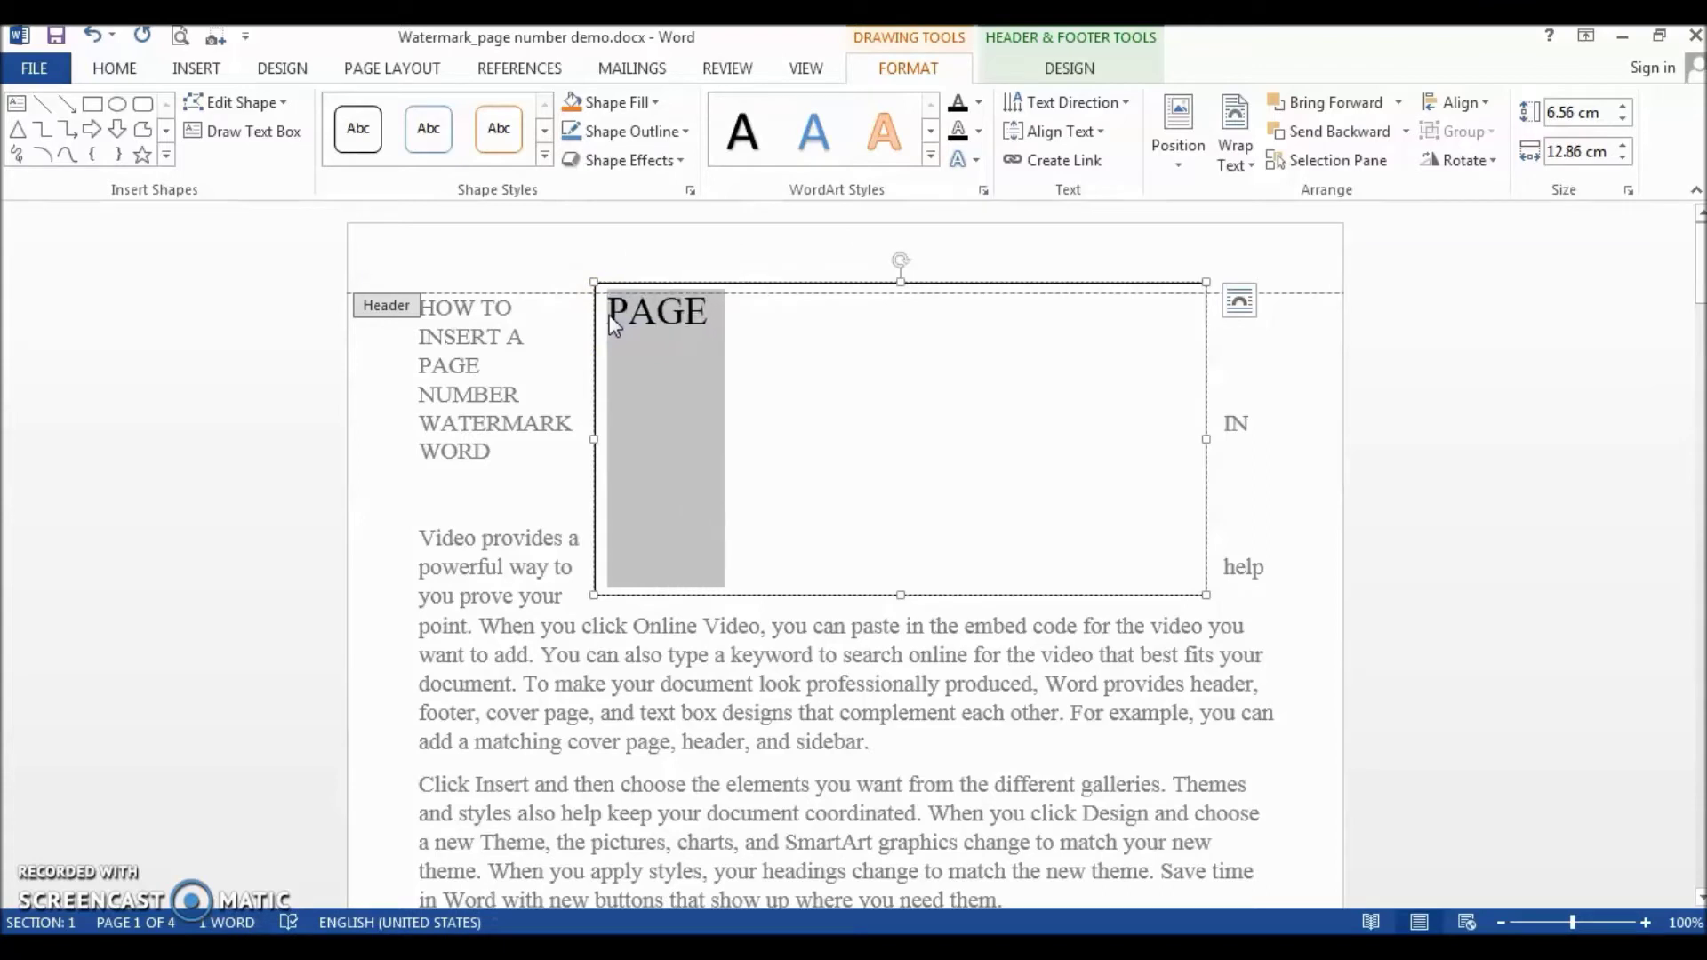
{"action": "key", "text": "ctrl+shift+period"}
{"action": "key", "text": "ctrl+shift+period"}
{"action": "key", "text": "ctrl+shift+period"}
{"action": "key", "text": "ctrl+shift+period"}
{"action": "key", "text": "ctrl+shift+period"}
{"action": "key", "text": "ctrl+shift+period"}
{"action": "key", "text": "ctrl+shift+period"}
{"action": "key", "text": "ctrl+shift+period"}
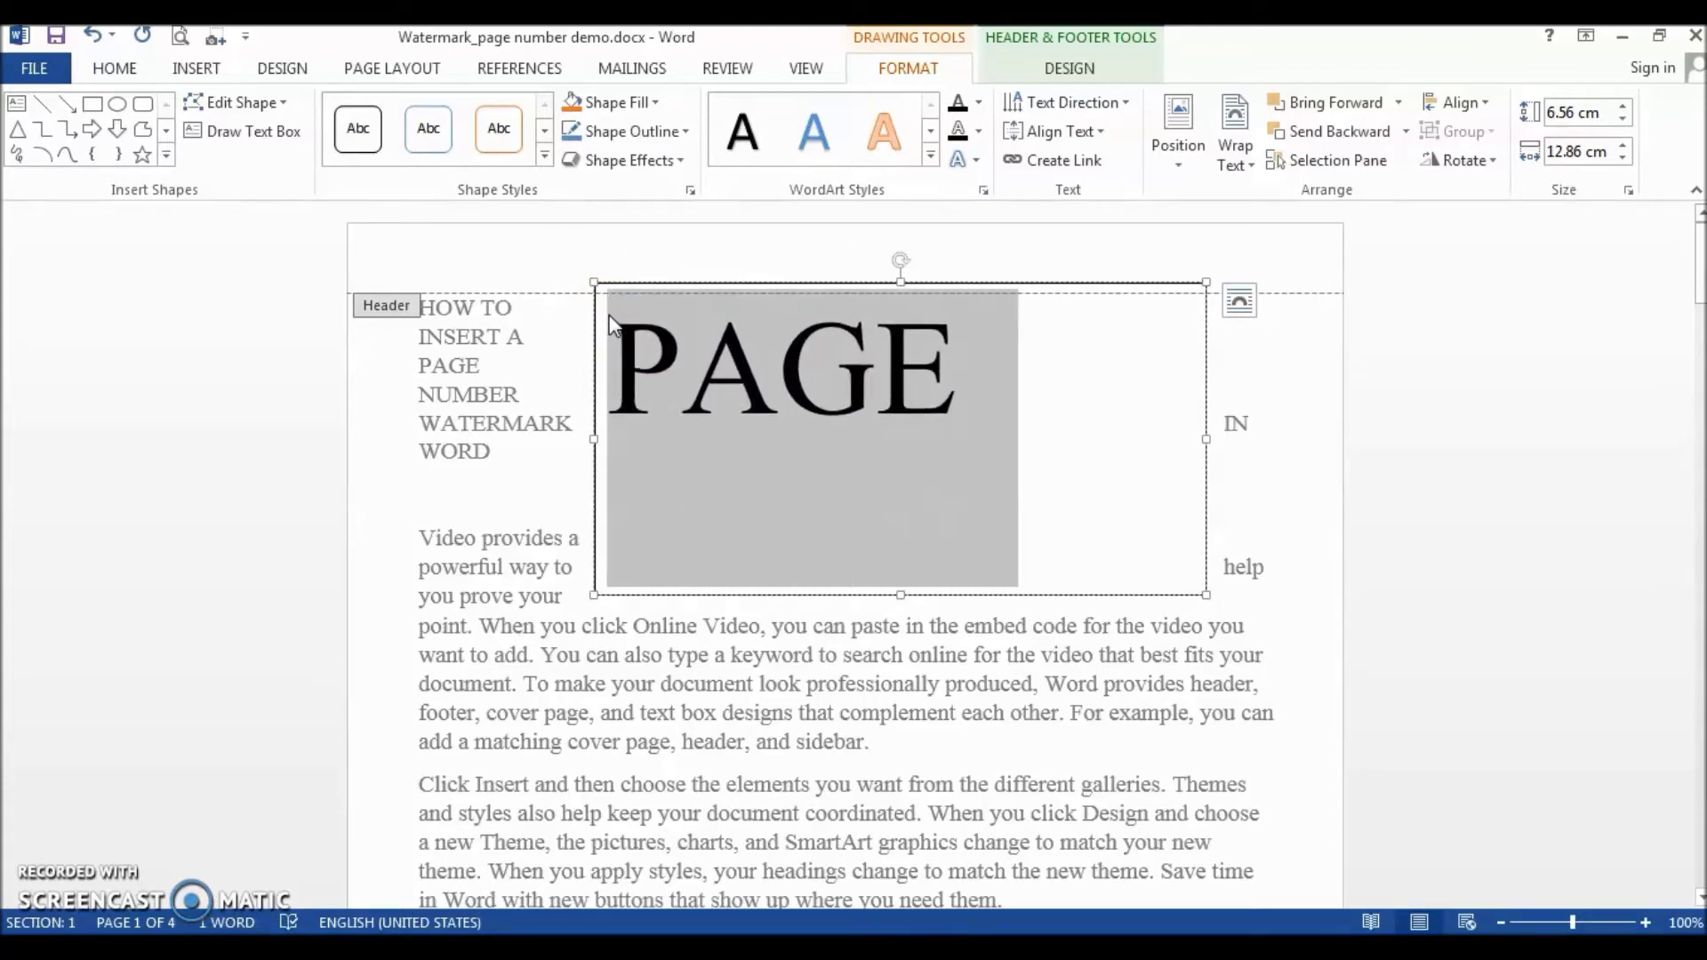
{"action": "key", "text": "ctrl+bracketright"}
{"action": "key", "text": "ctrl+bracketright"}
{"action": "key", "text": "ctrl+bracketright"}
{"action": "key", "text": "ctrl+bracketright"}
{"action": "key", "text": "ctrl+bracketright"}
{"action": "key", "text": "ctrl+bracketright"}
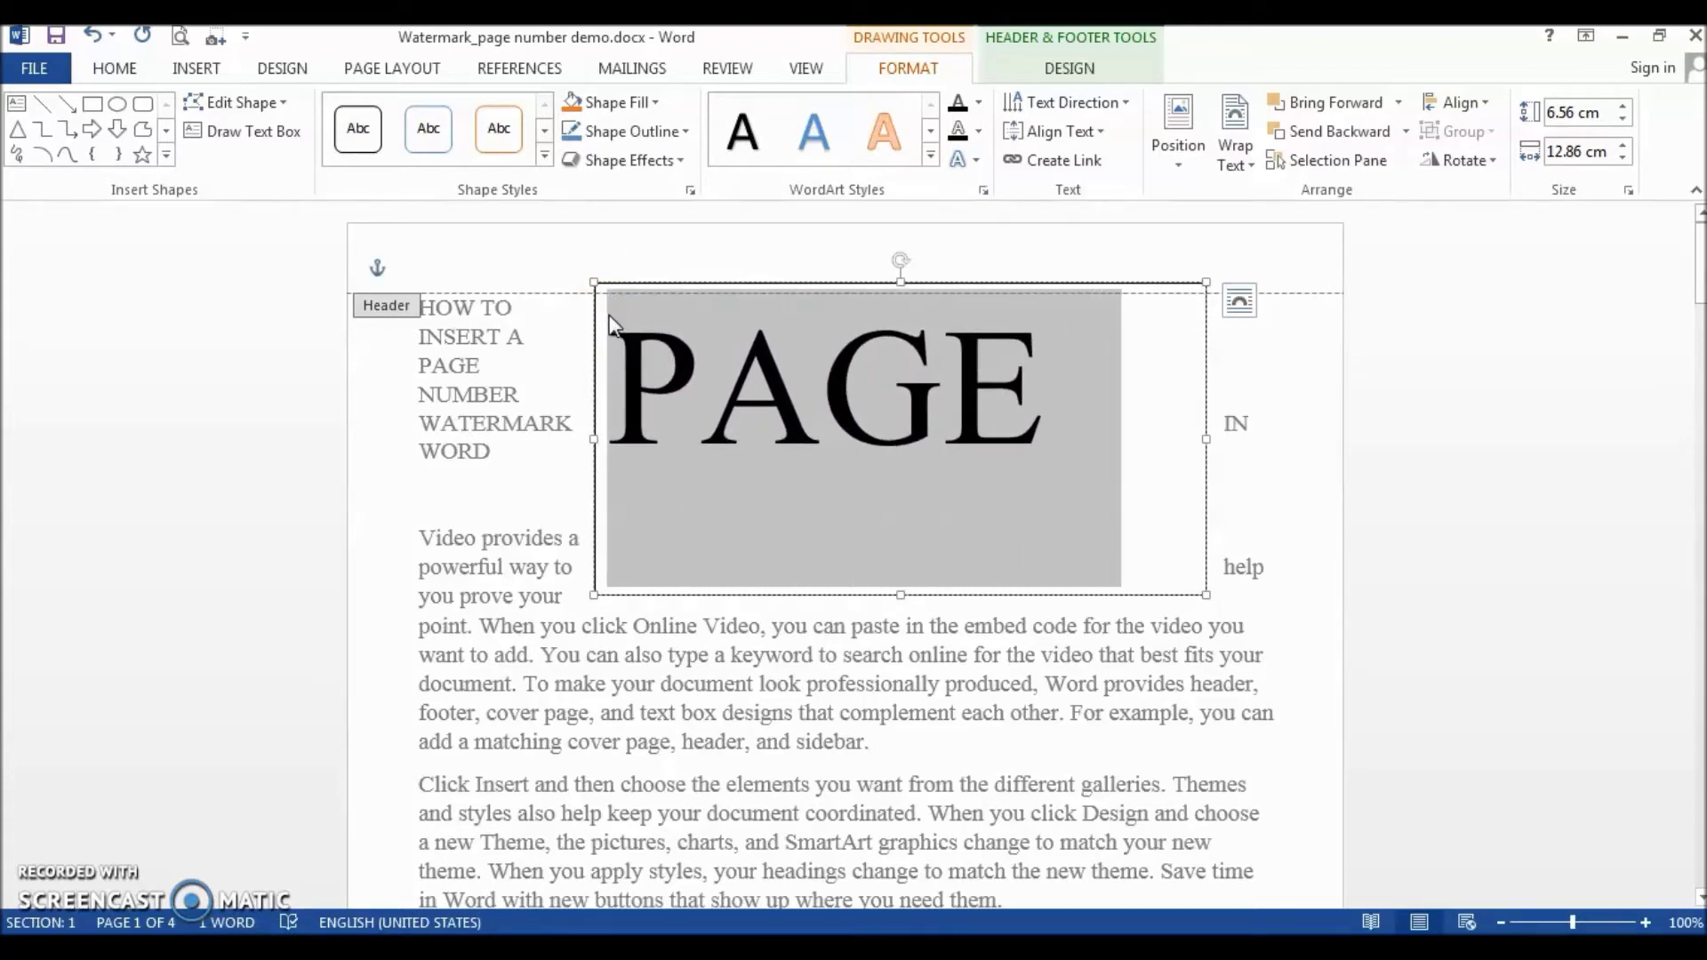
{"action": "left_click", "coordinate": [1071, 395]}
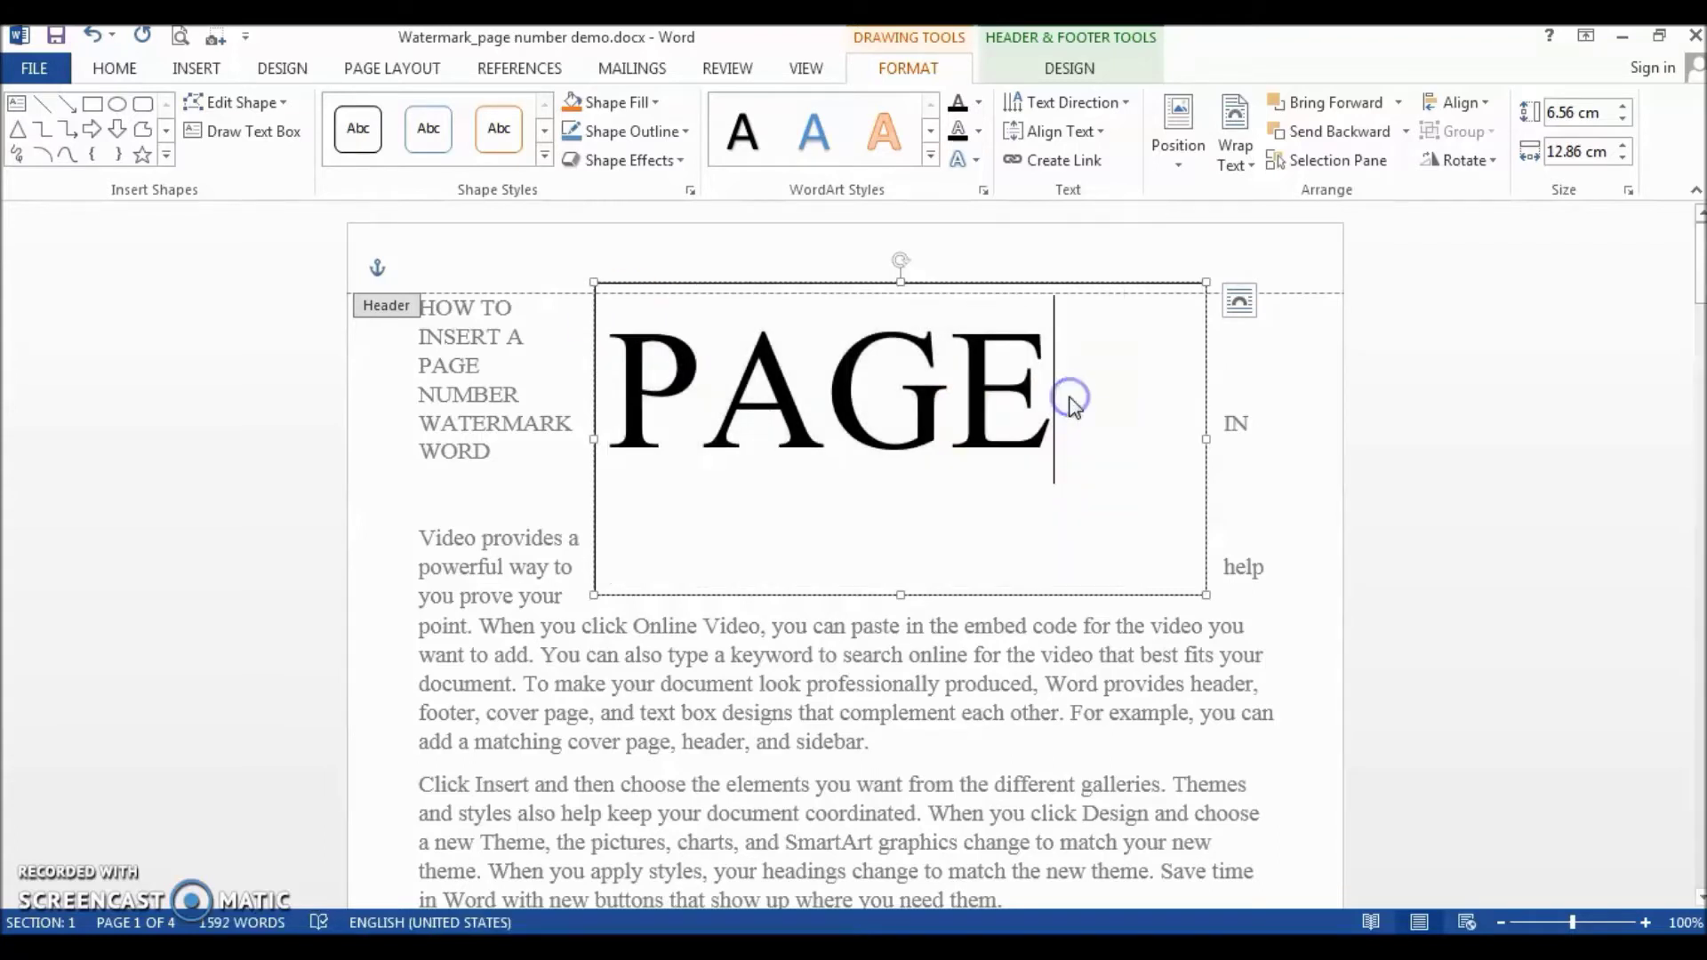
Add a Plain Number page field after PAGE and drag the box down over the body text
{"action": "left_click", "coordinate": [194, 68]}
{"action": "left_click", "coordinate": [1094, 148]}
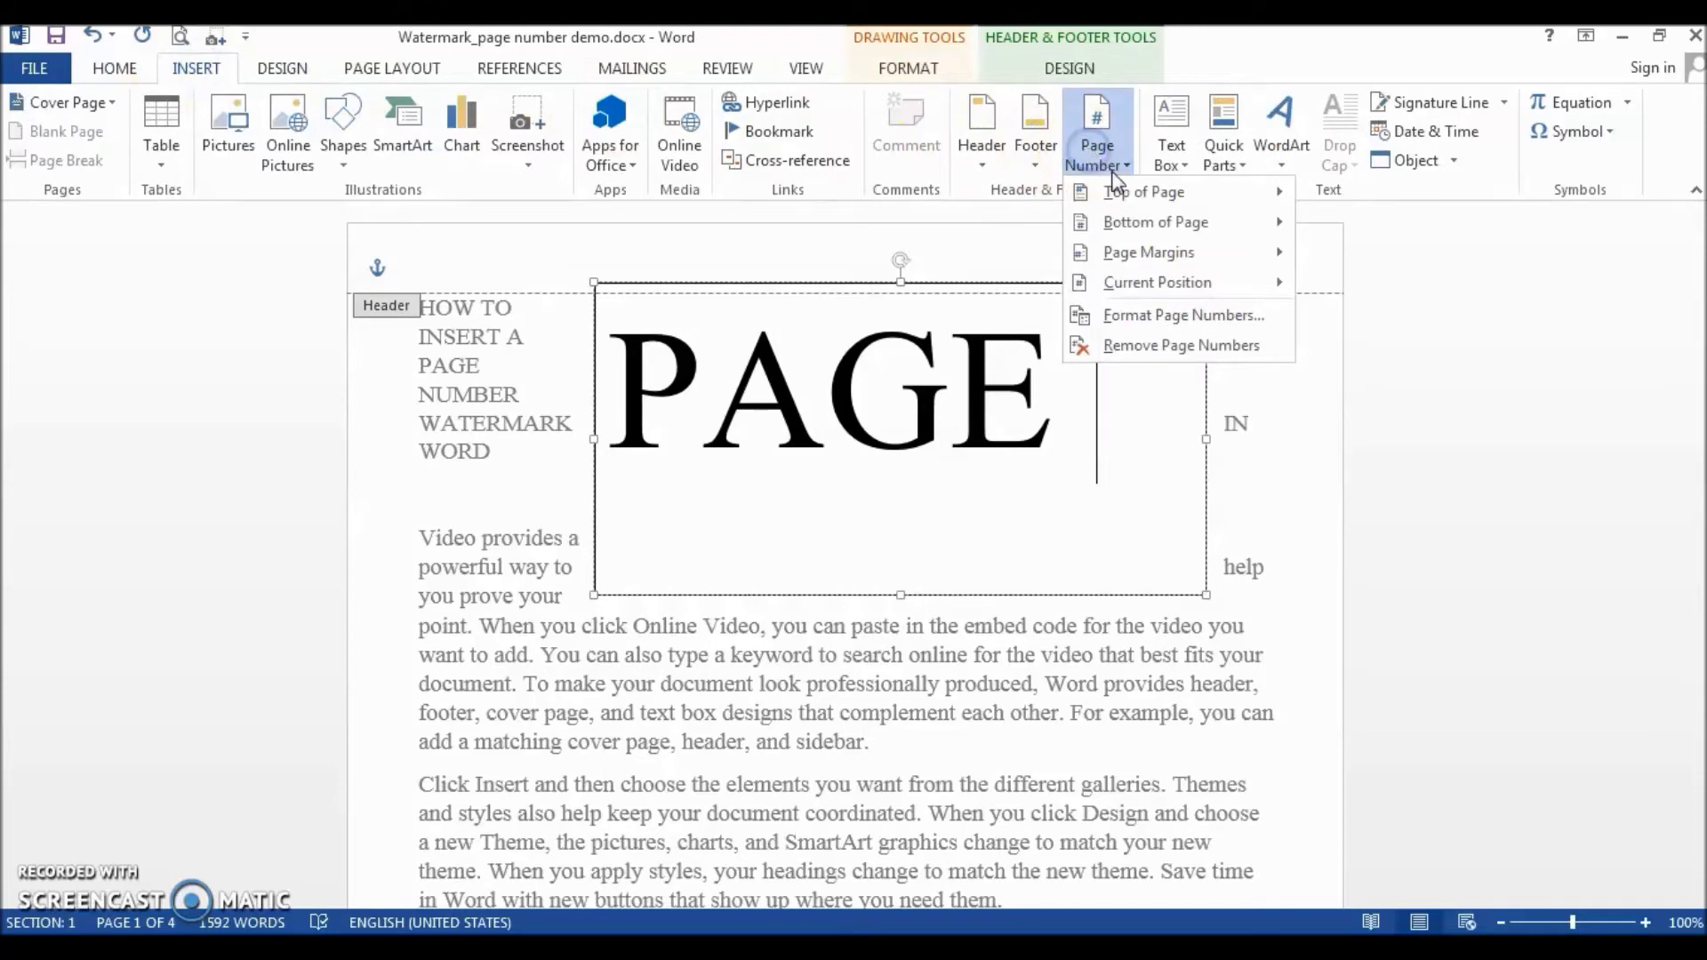
{"action": "mouse_move", "coordinate": [1141, 285]}
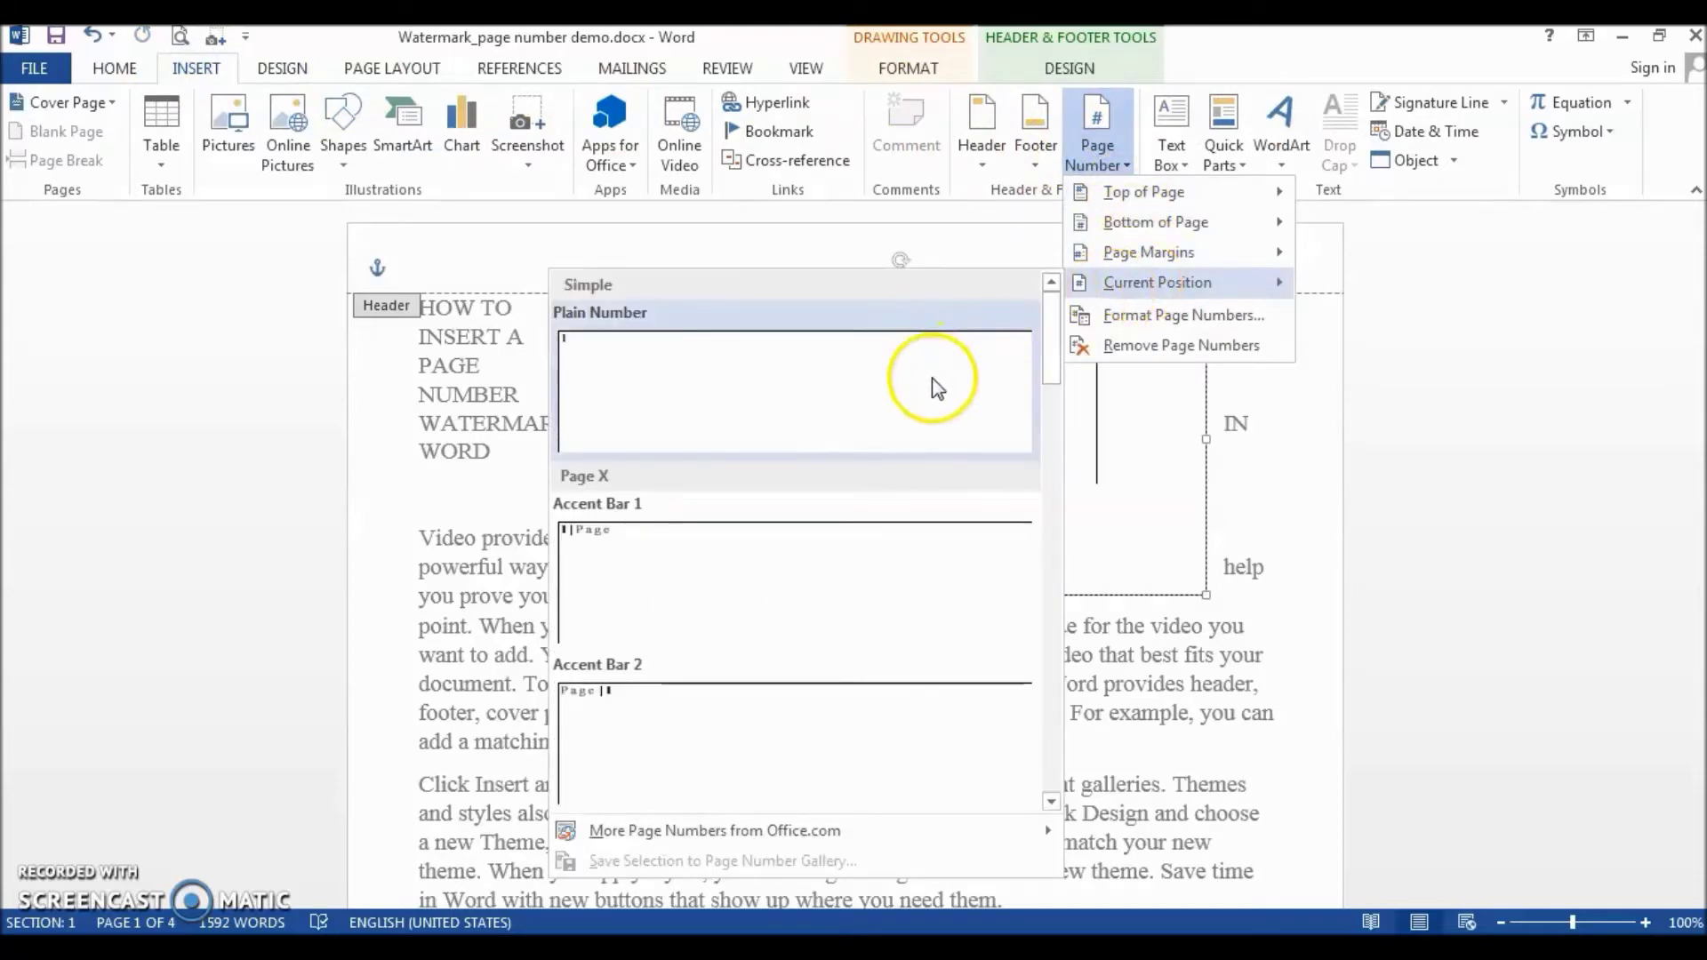
{"action": "left_click", "coordinate": [929, 380]}
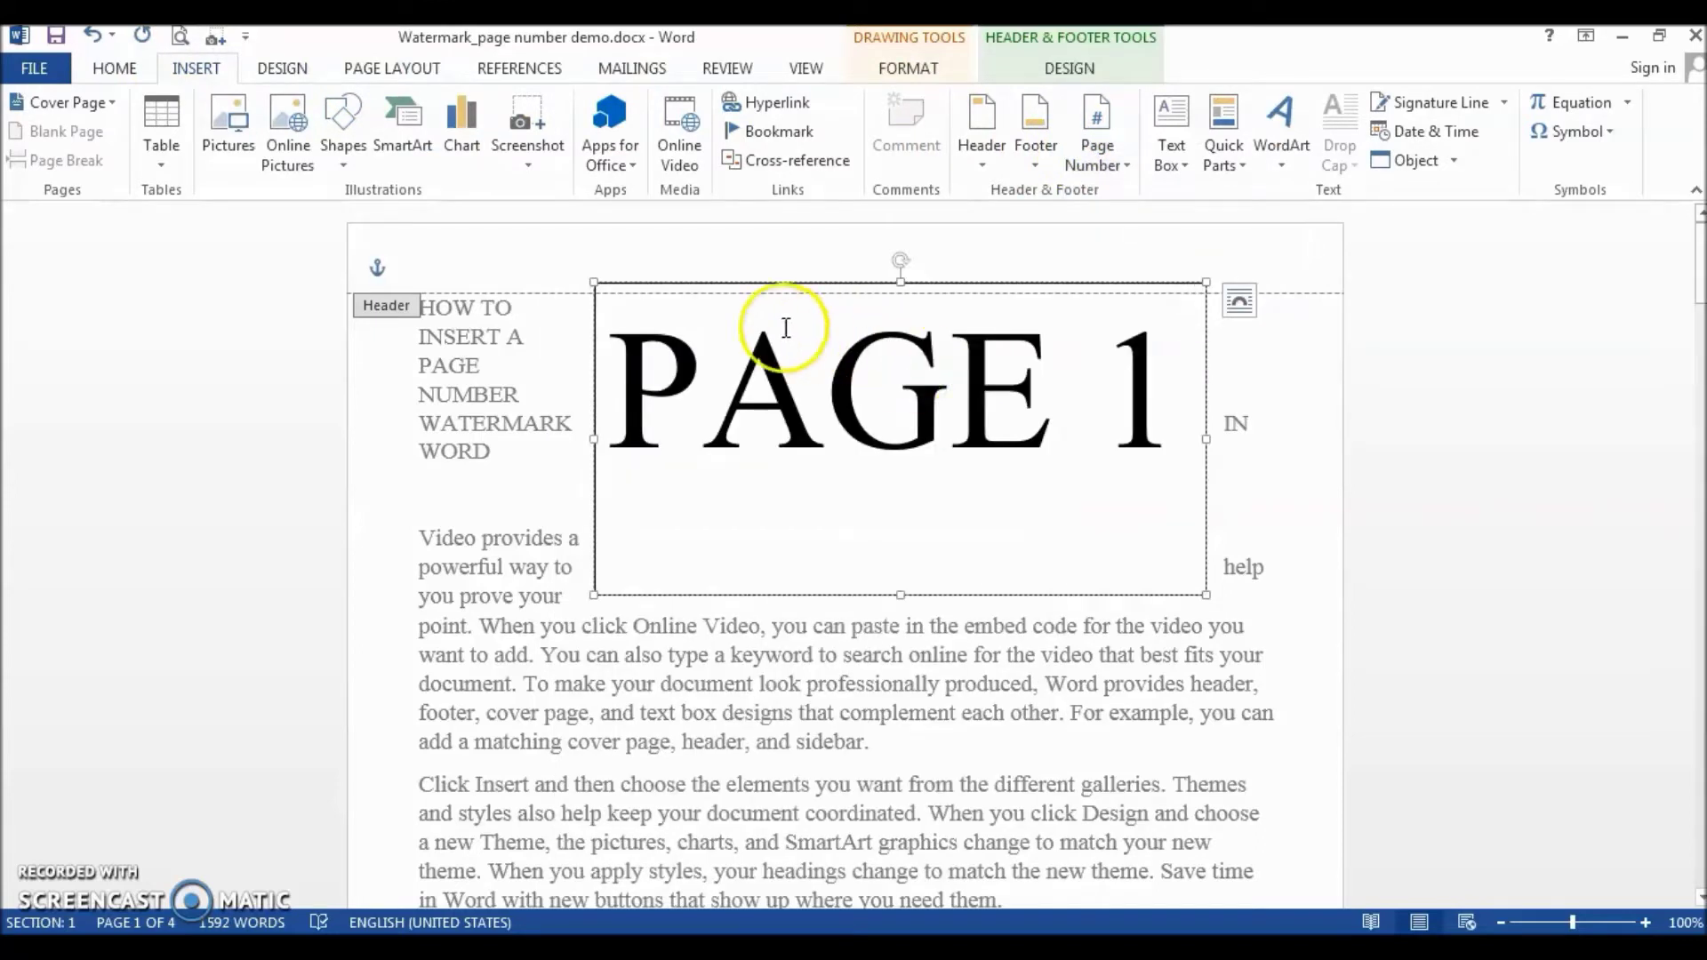
{"action": "left_click_drag", "start_coordinate": [783, 282], "coordinate": [744, 400]}
{"action": "left_click", "coordinate": [797, 391]}
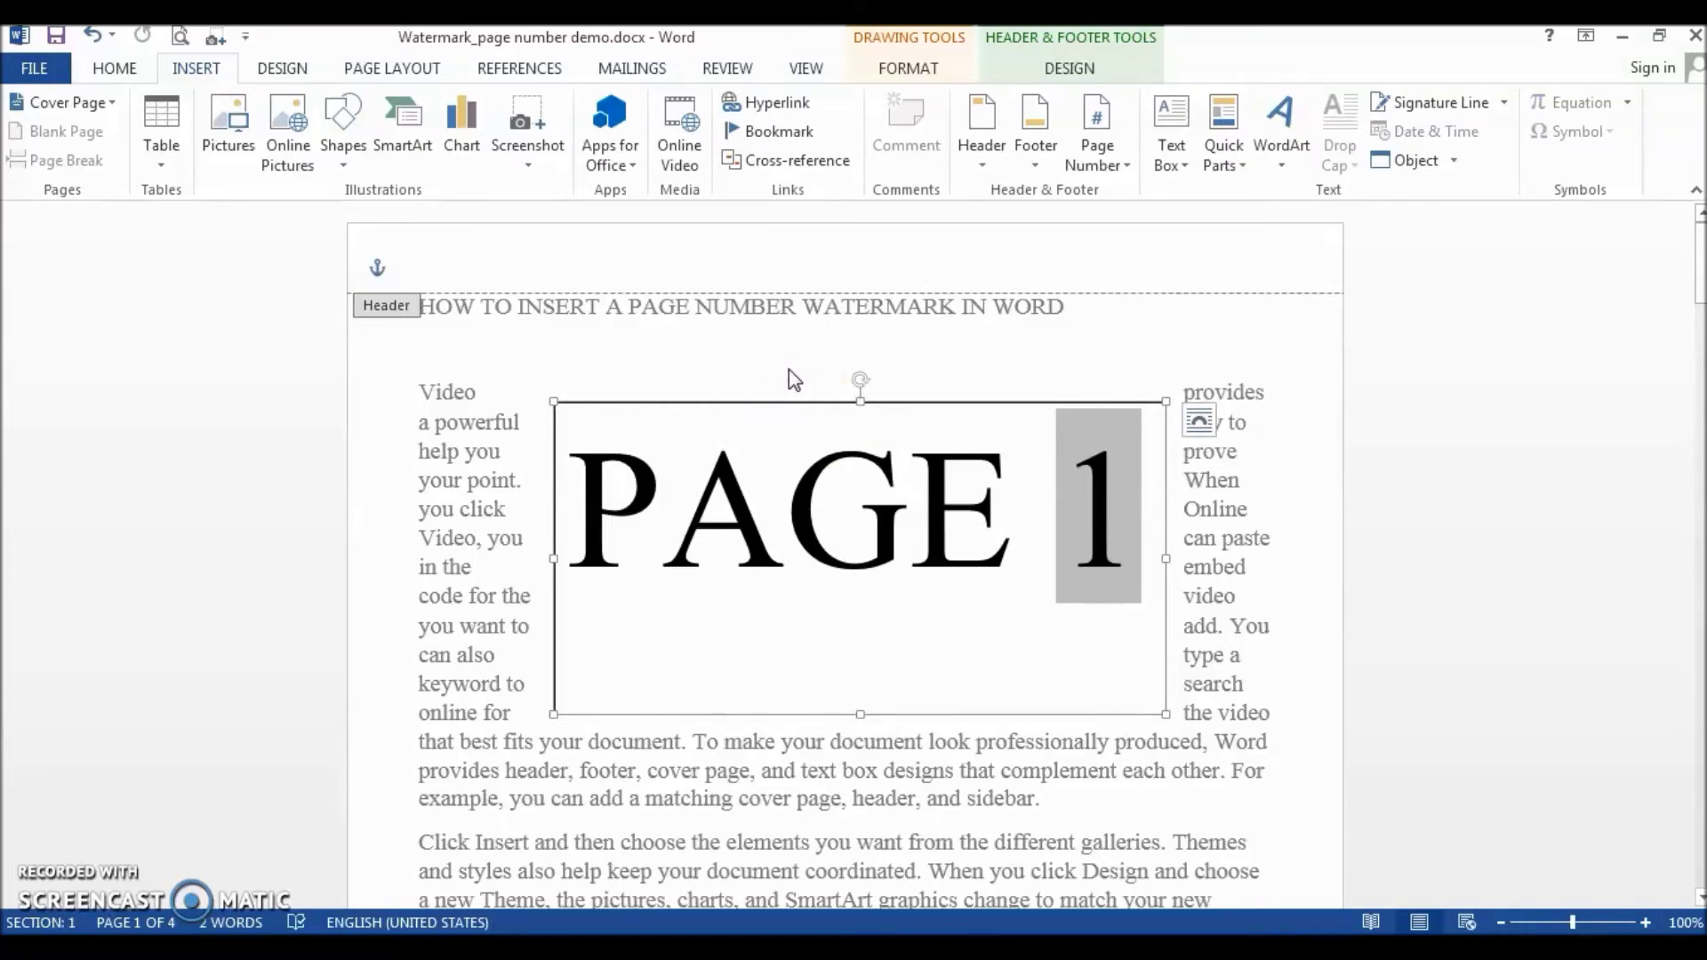
Set the PAGE 1 text box's Shape Outline to No Outline
{"action": "left_click", "coordinate": [1000, 90]}
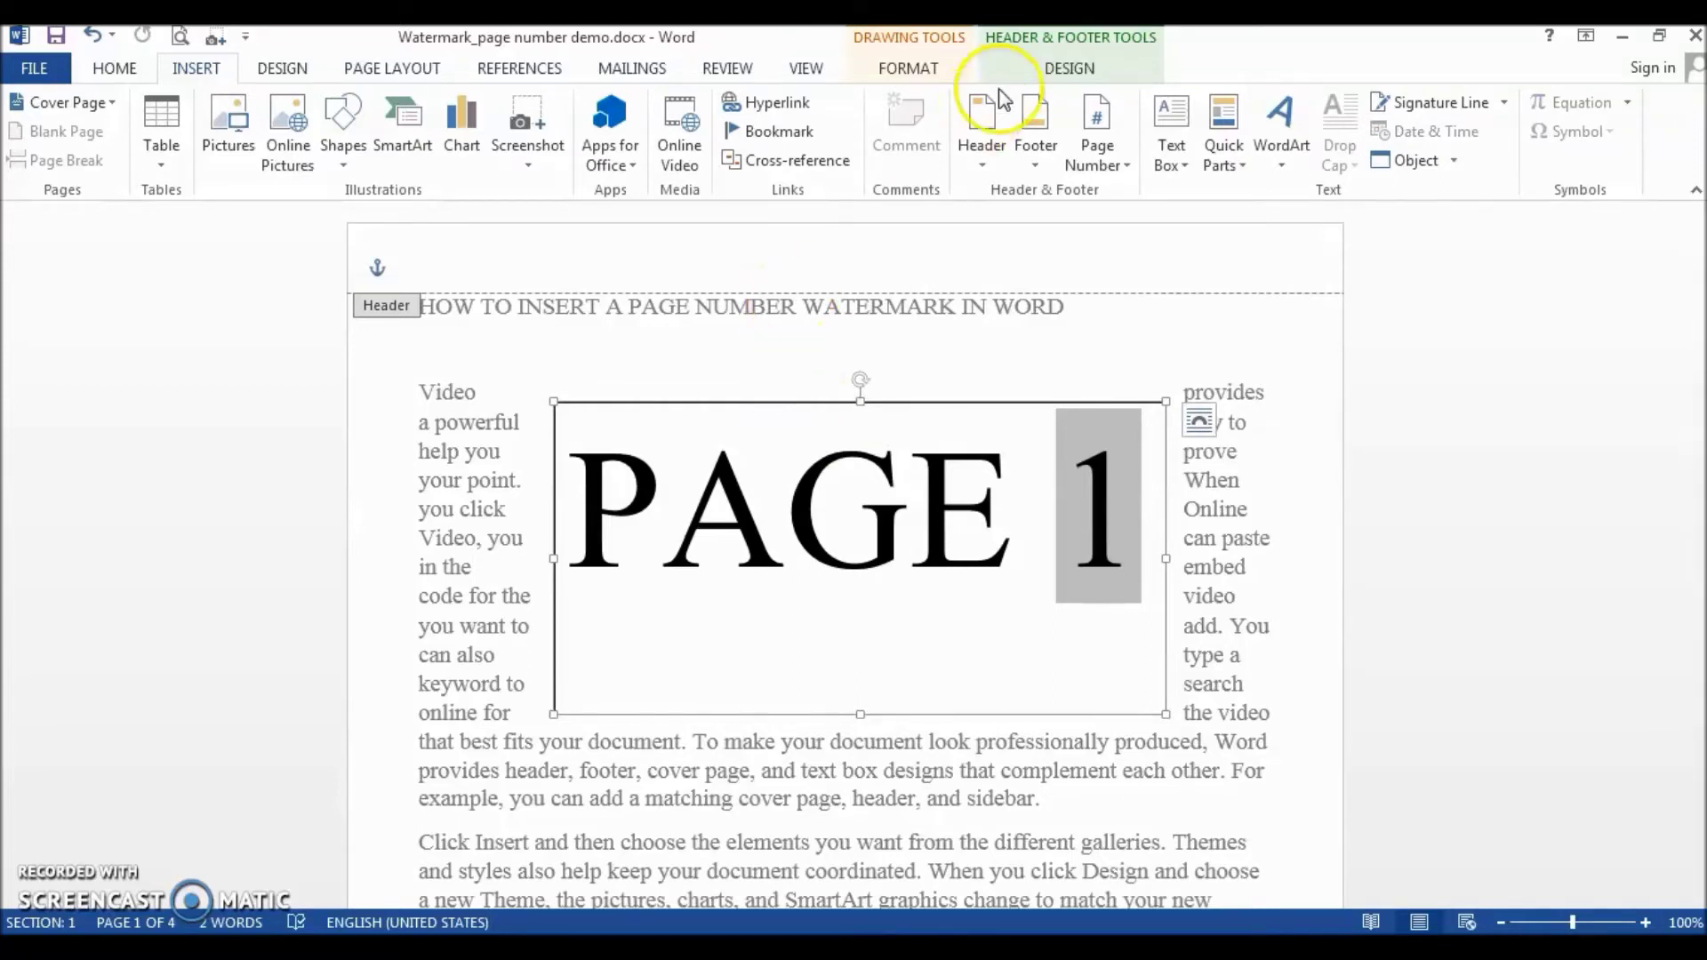
{"action": "left_click", "coordinate": [925, 78]}
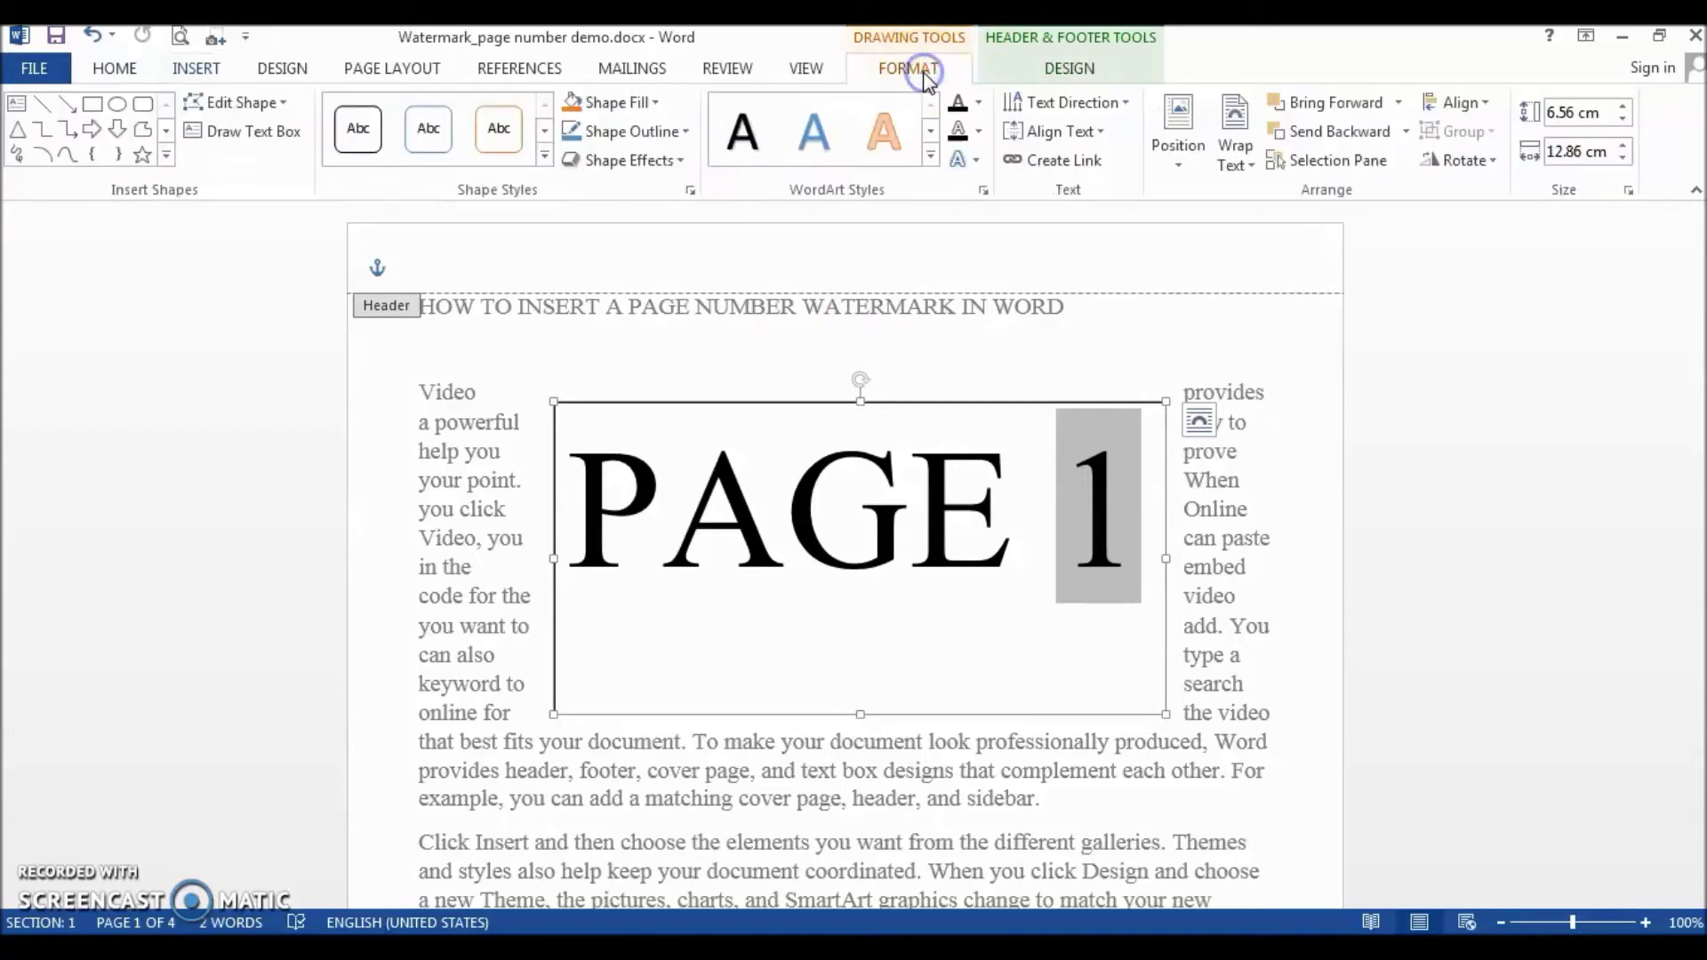
{"action": "left_click", "coordinate": [671, 134]}
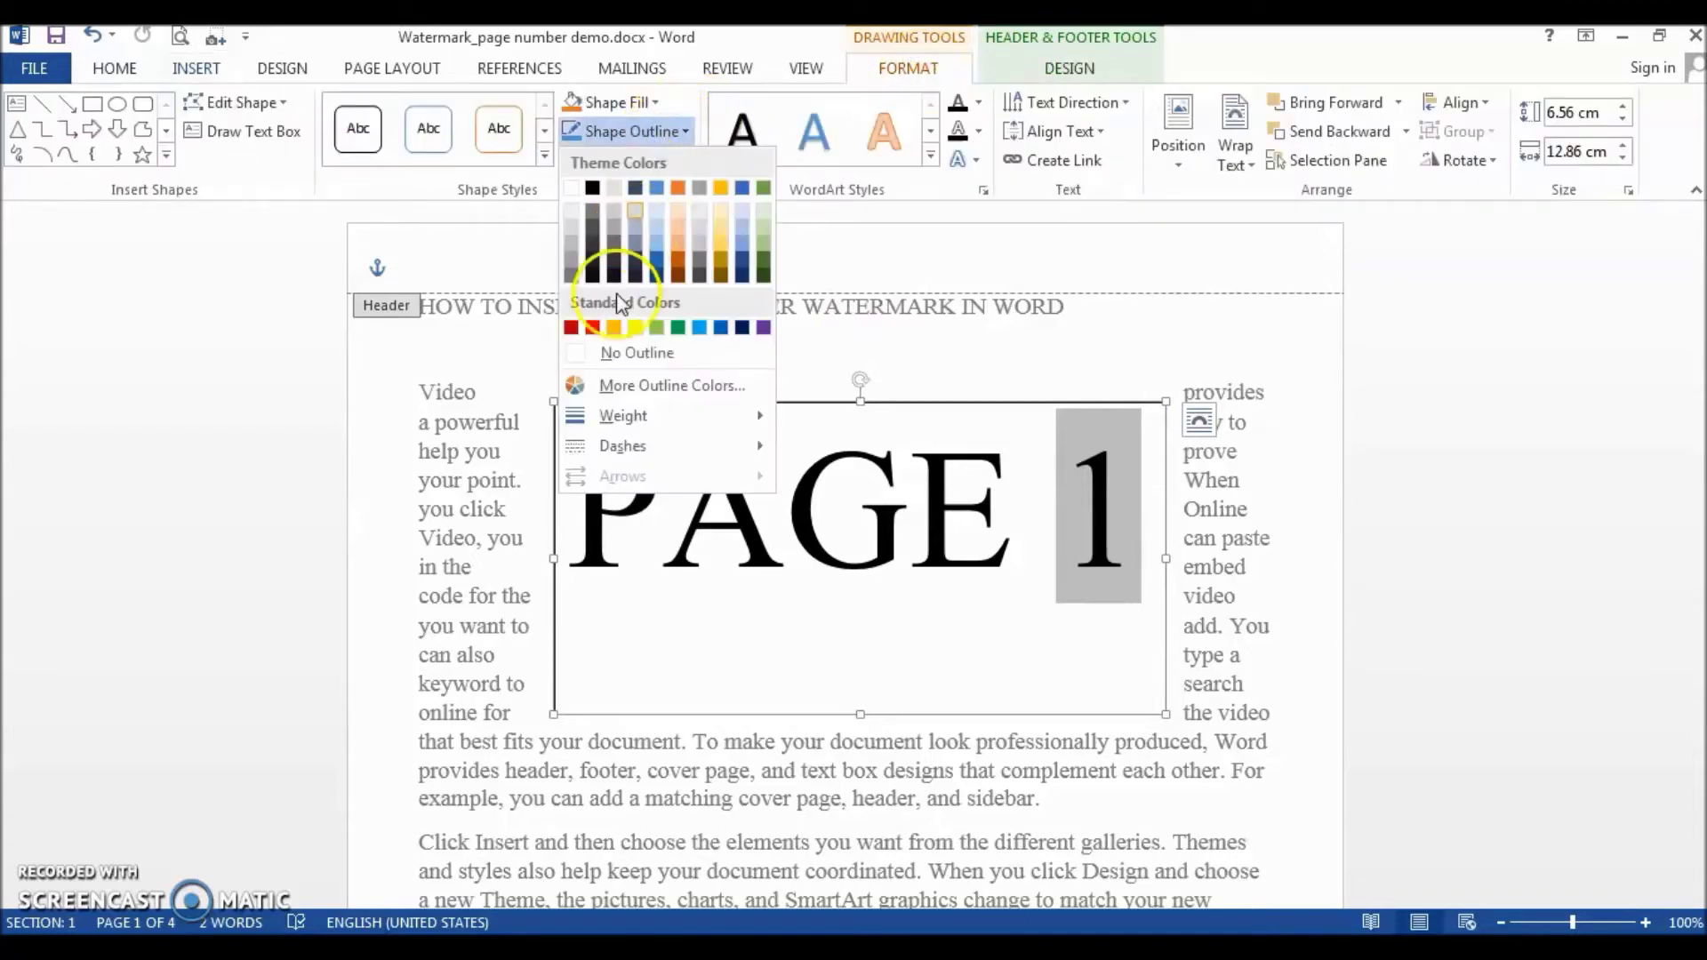
{"action": "left_click", "coordinate": [612, 352]}
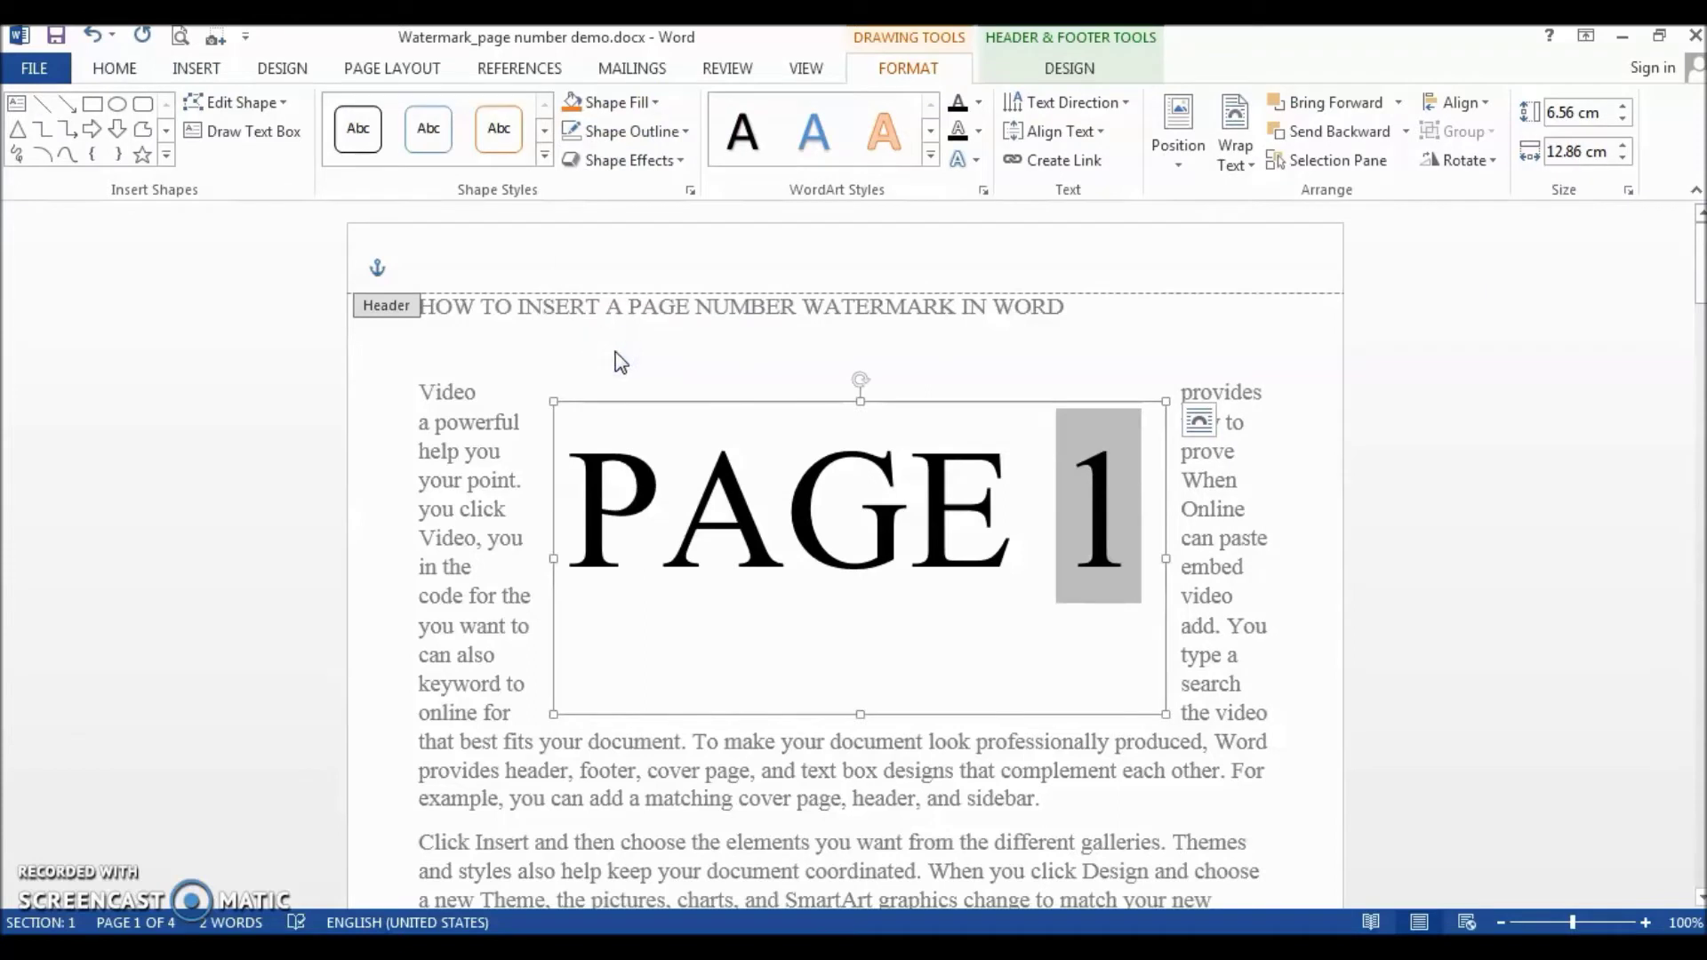
Colour the PAGE 1 text light grey (White, Background 1, Darker 35%)
{"action": "left_click", "coordinate": [582, 405]}
{"action": "left_click_drag", "start_coordinate": [582, 458], "coordinate": [1112, 477]}
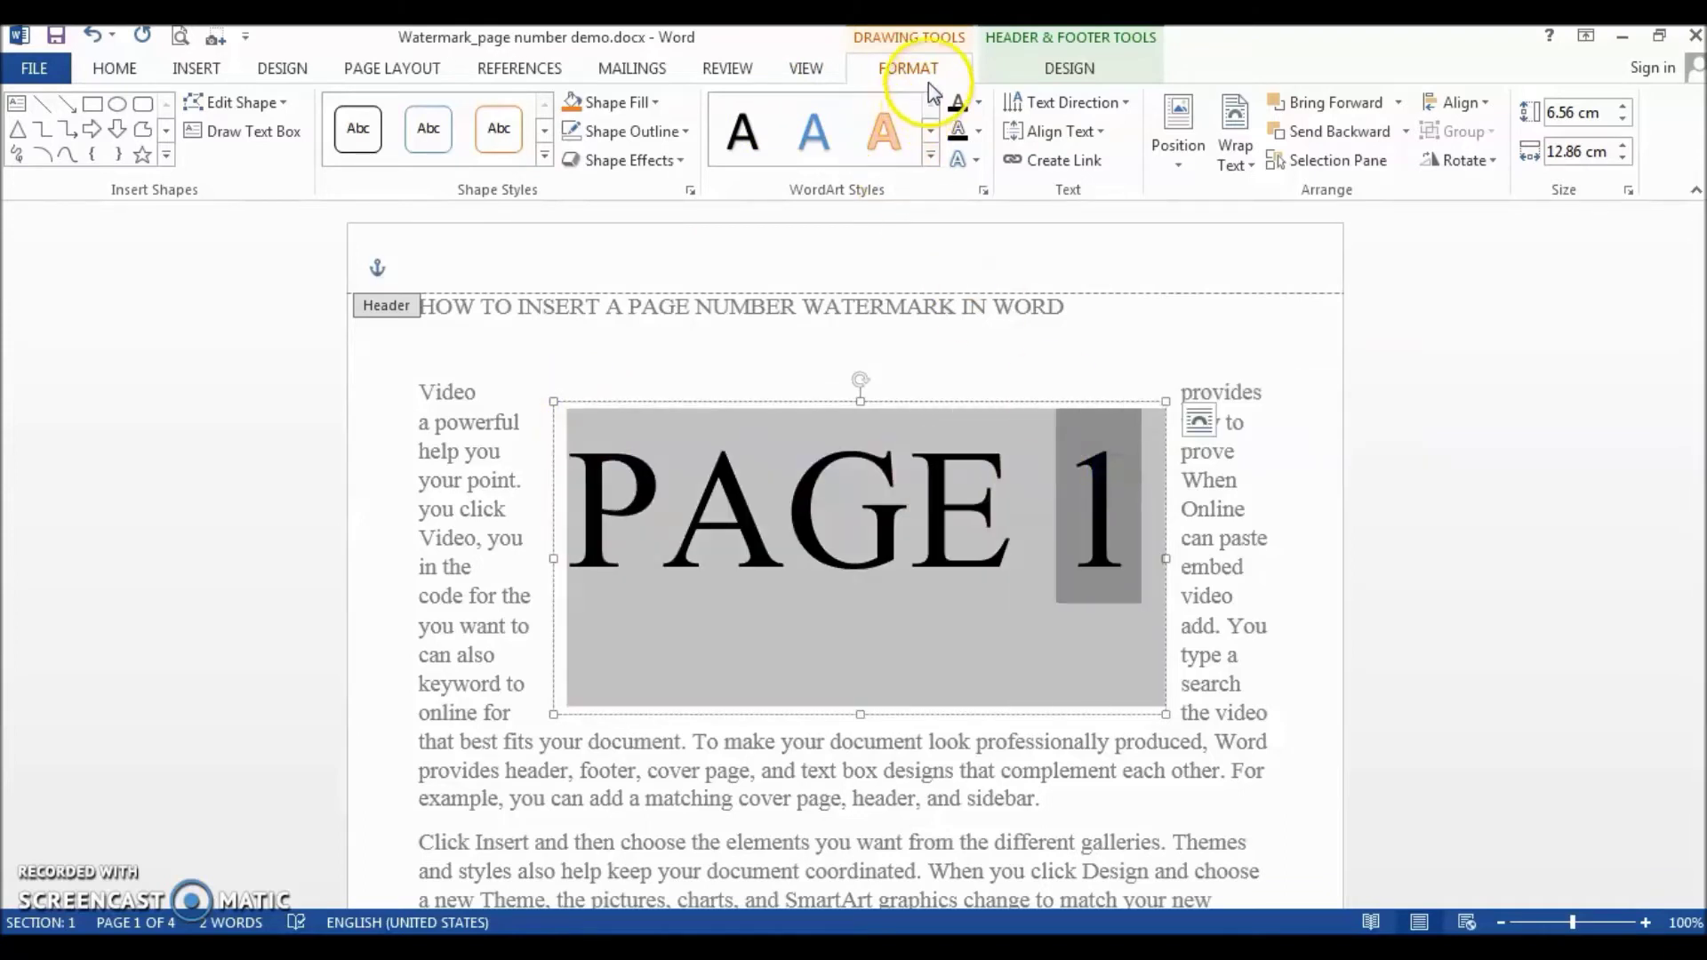
{"action": "left_click", "coordinate": [979, 104]}
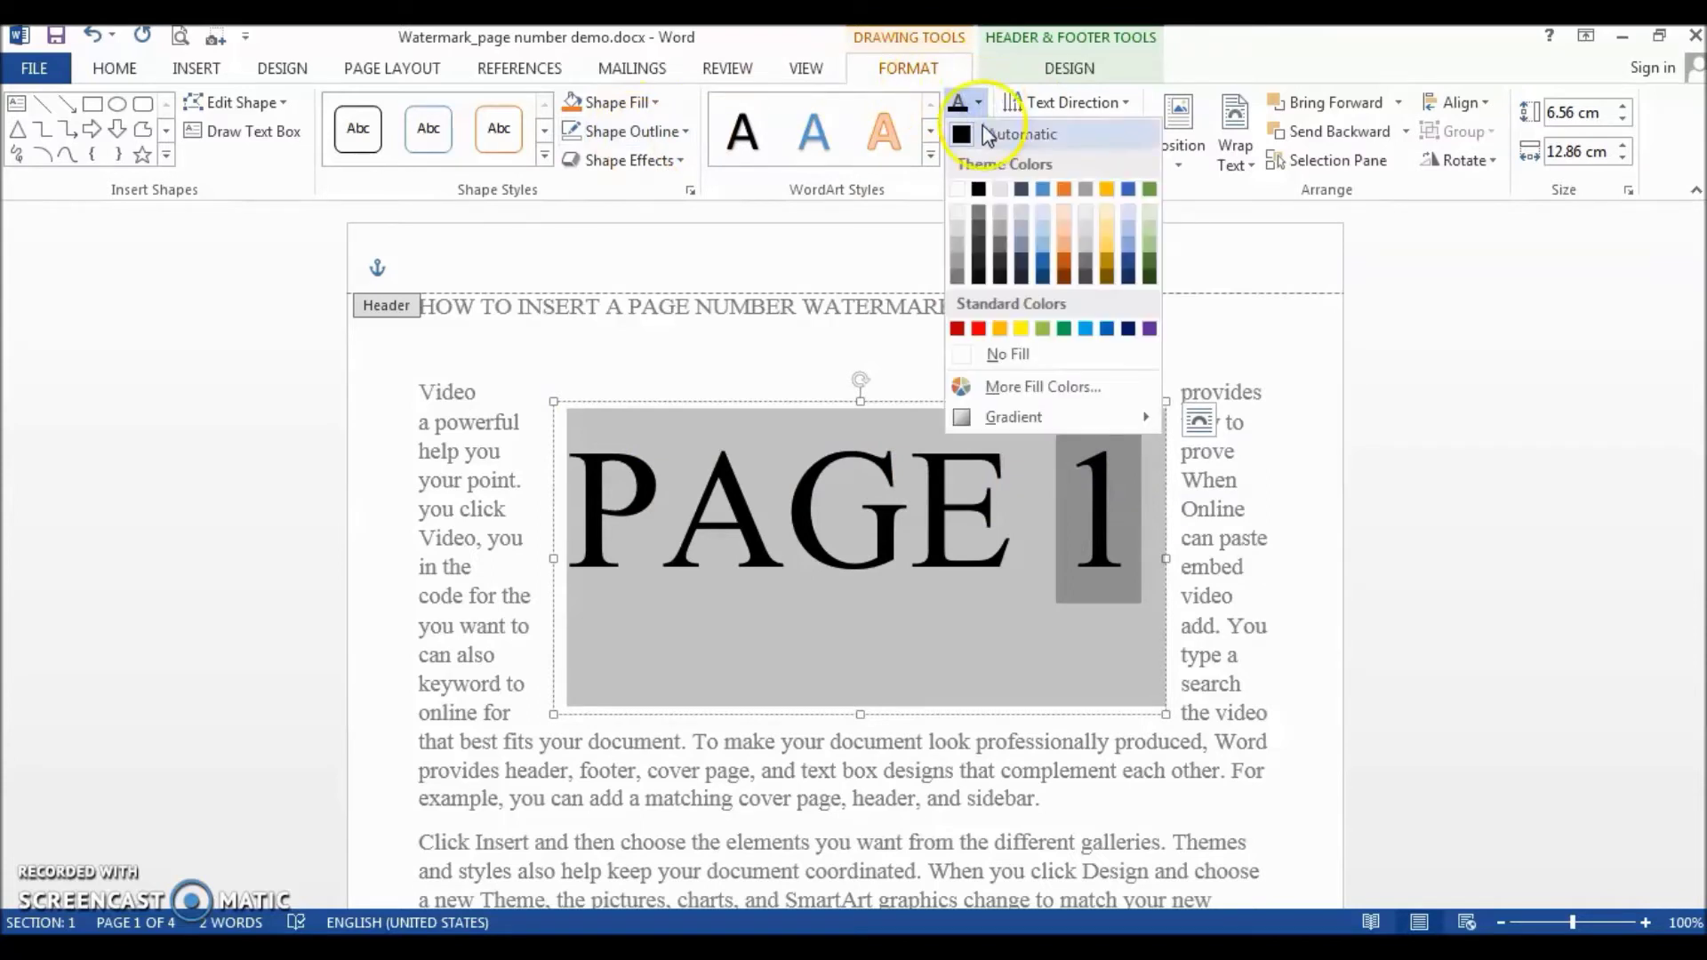
{"action": "left_click", "coordinate": [958, 292]}
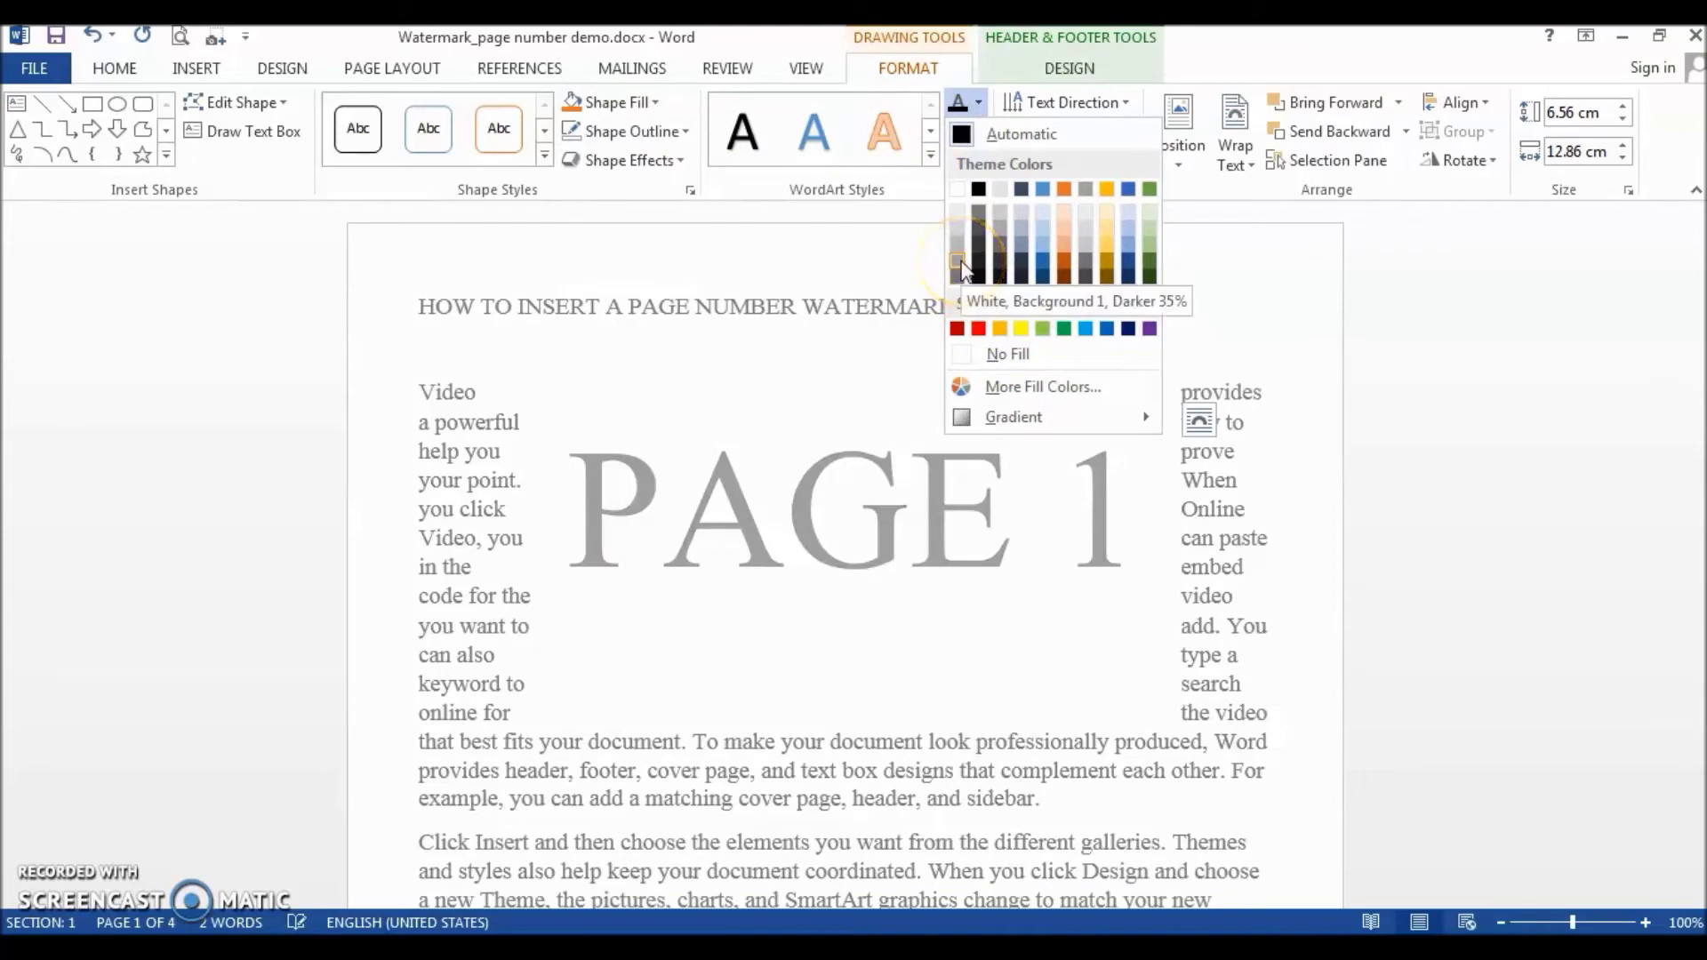
{"action": "left_click", "coordinate": [958, 263]}
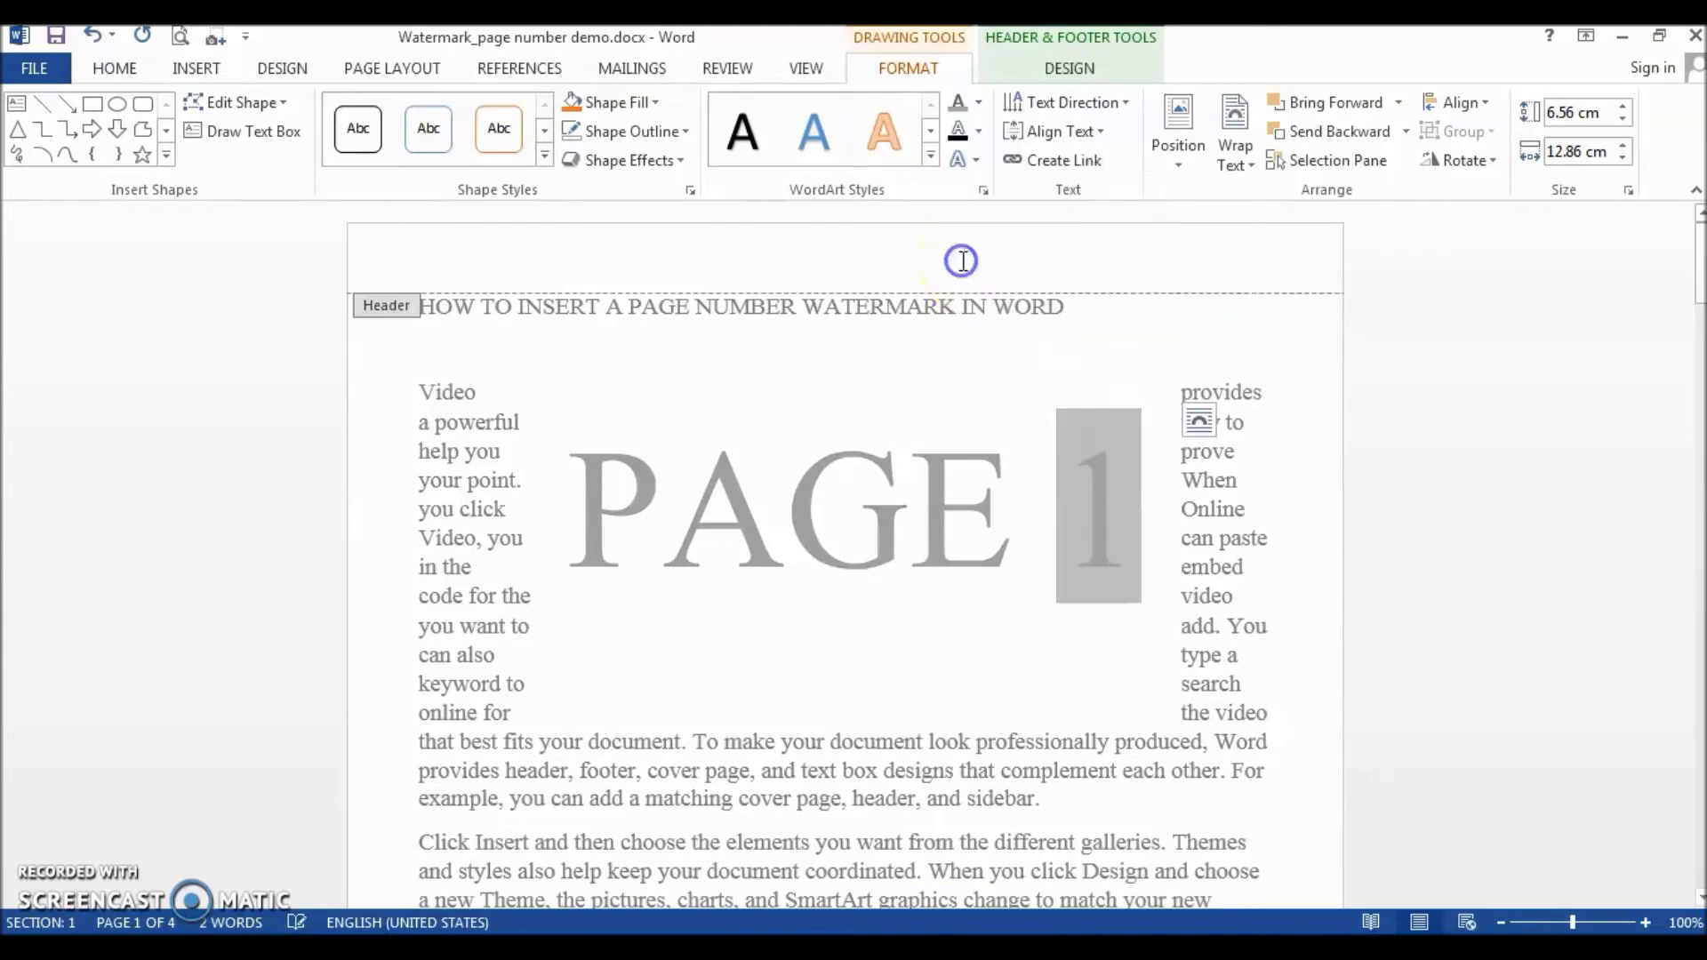
{"action": "left_click", "coordinate": [595, 486]}
{"action": "left_click_drag", "start_coordinate": [662, 492], "coordinate": [1118, 491]}
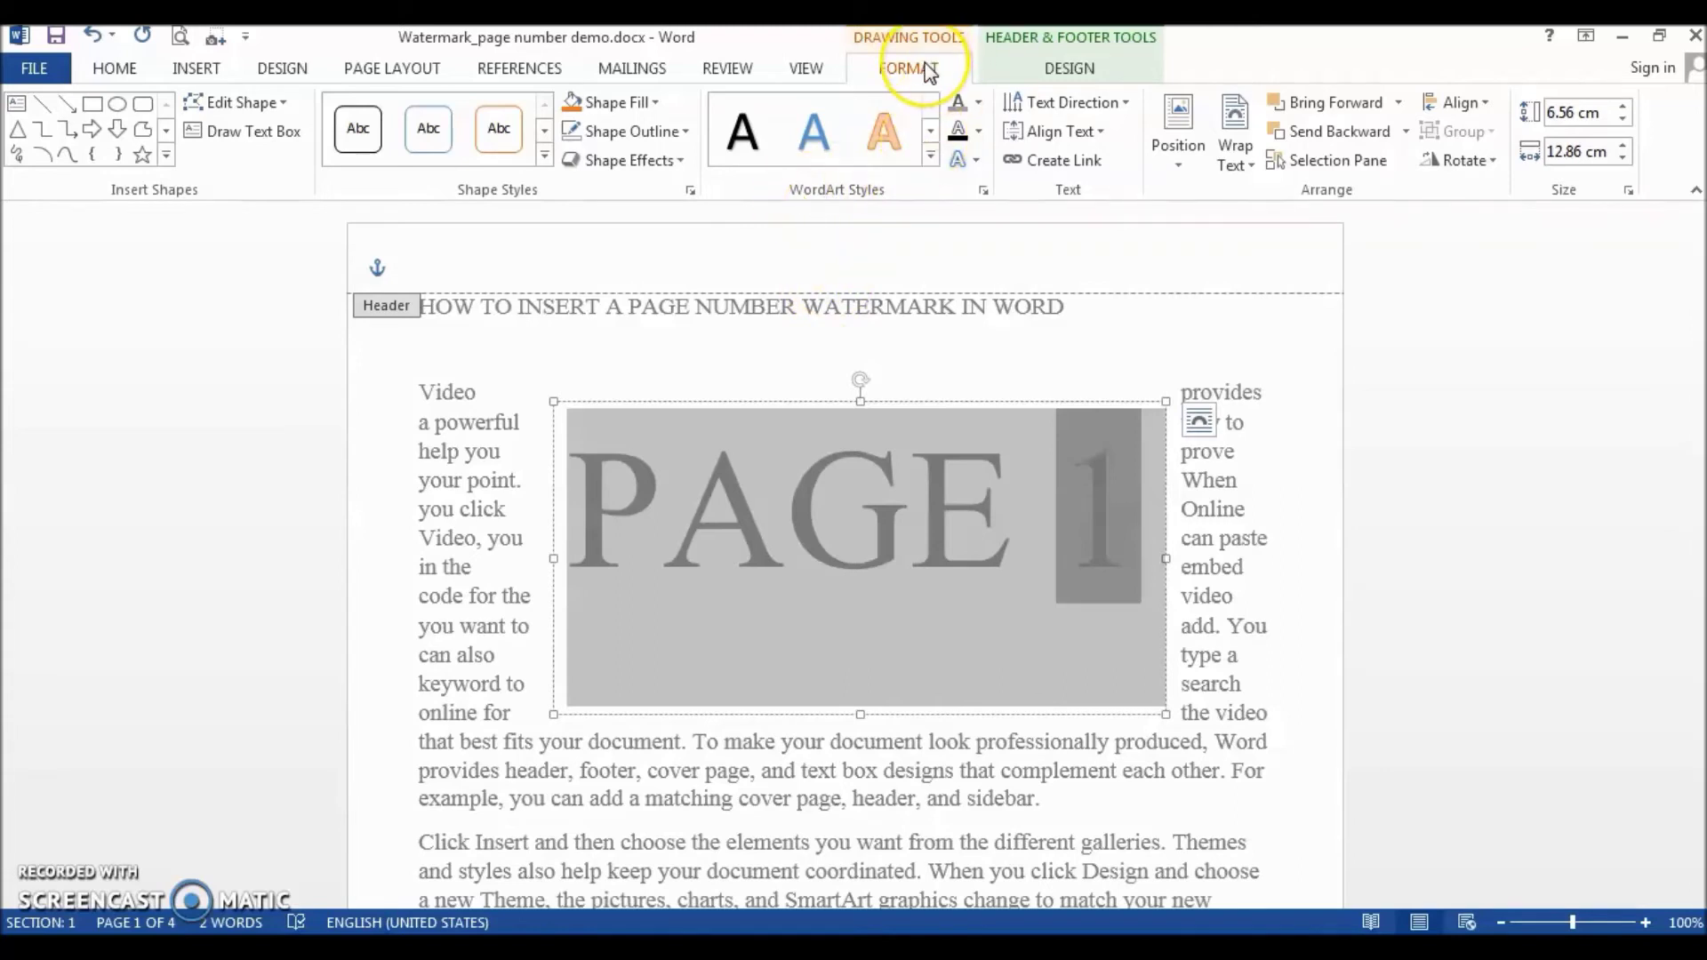
Set the text box Shape Fill to 100% transparency via More Fill Colors
{"action": "left_click", "coordinate": [656, 104]}
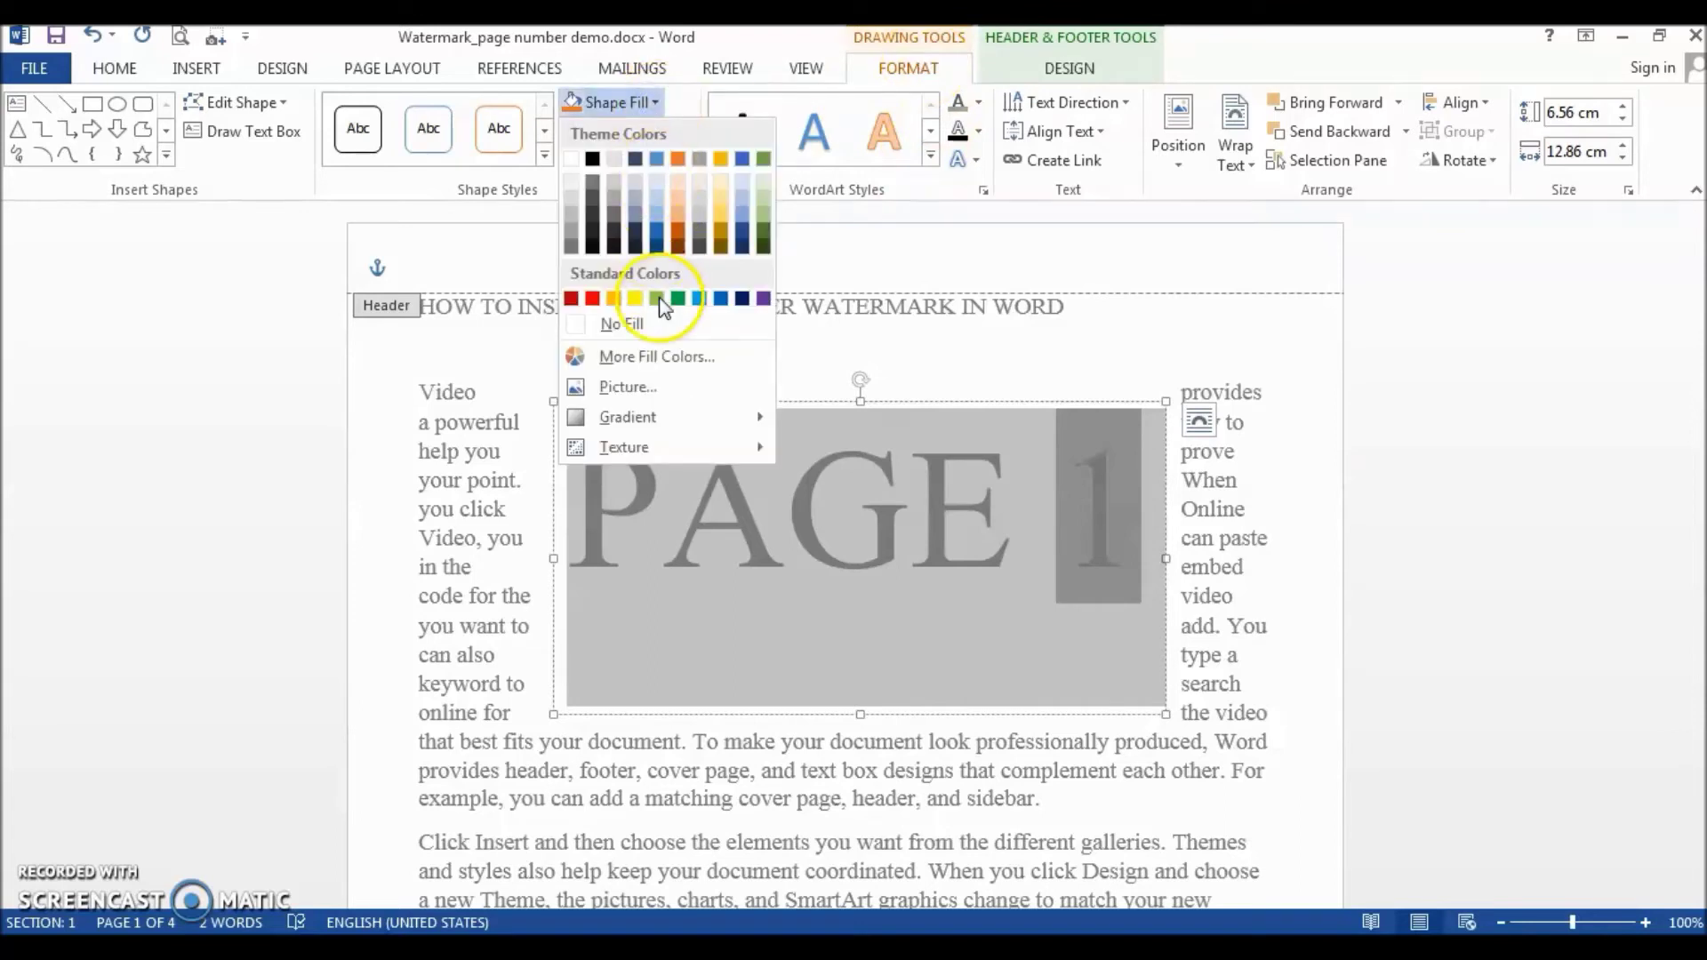
{"action": "left_click", "coordinate": [659, 357]}
{"action": "left_click", "coordinate": [689, 694]}
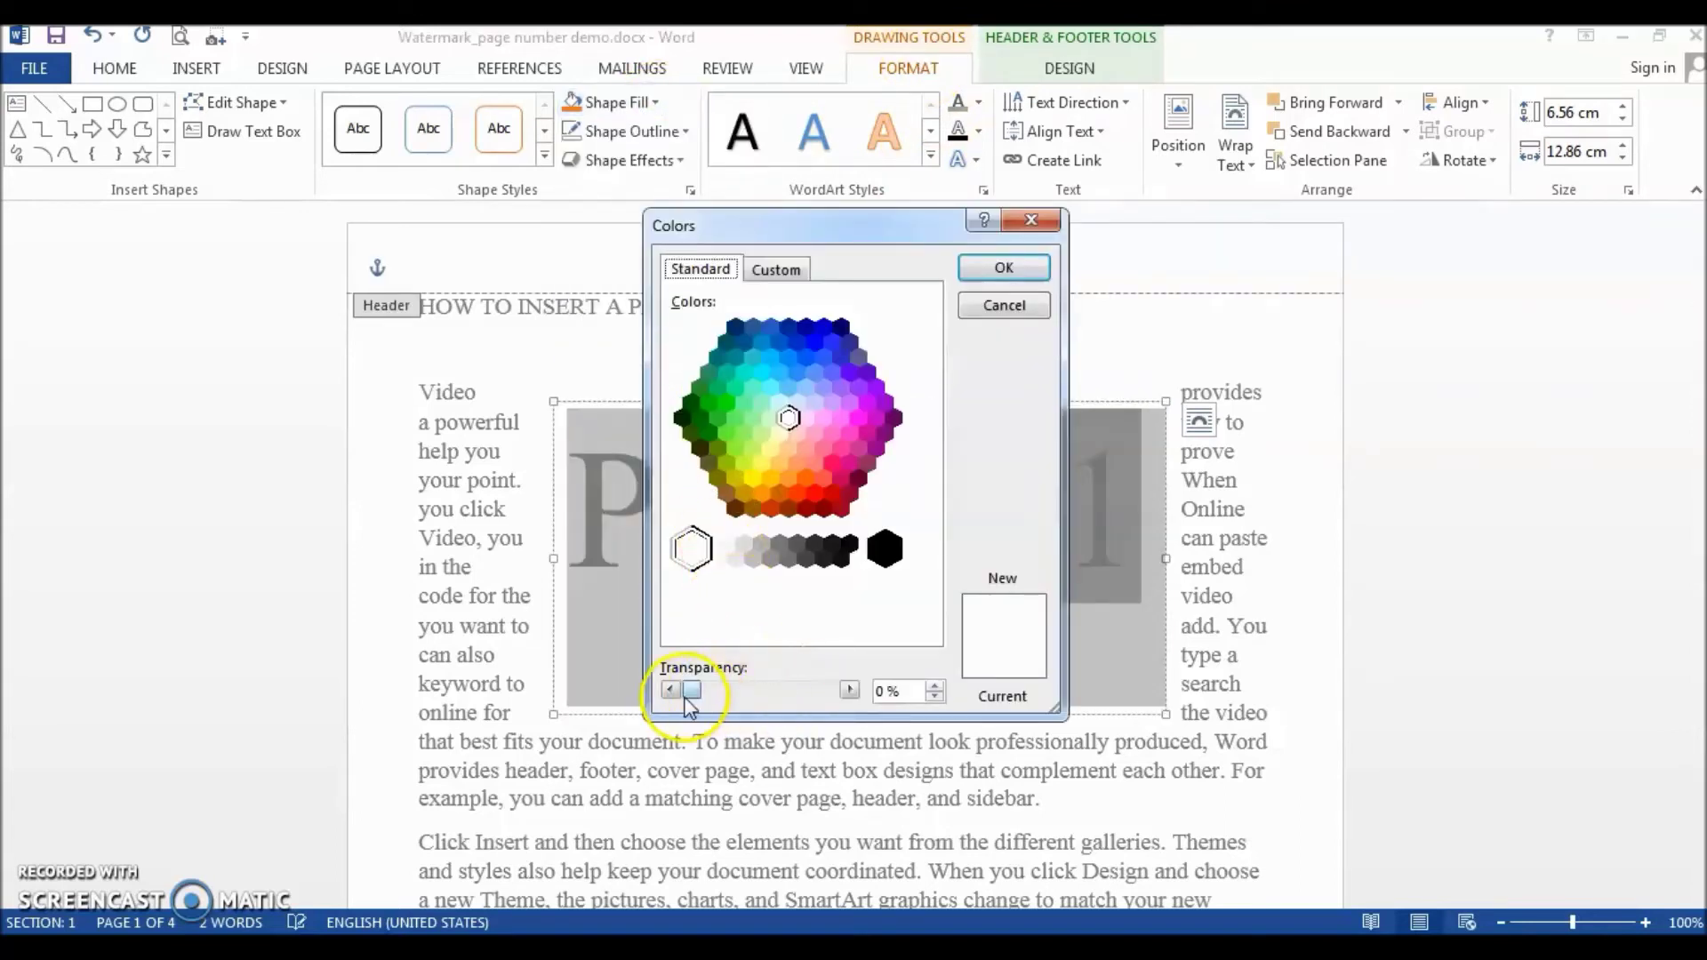
{"action": "left_click_drag", "start_coordinate": [689, 698], "coordinate": [842, 700]}
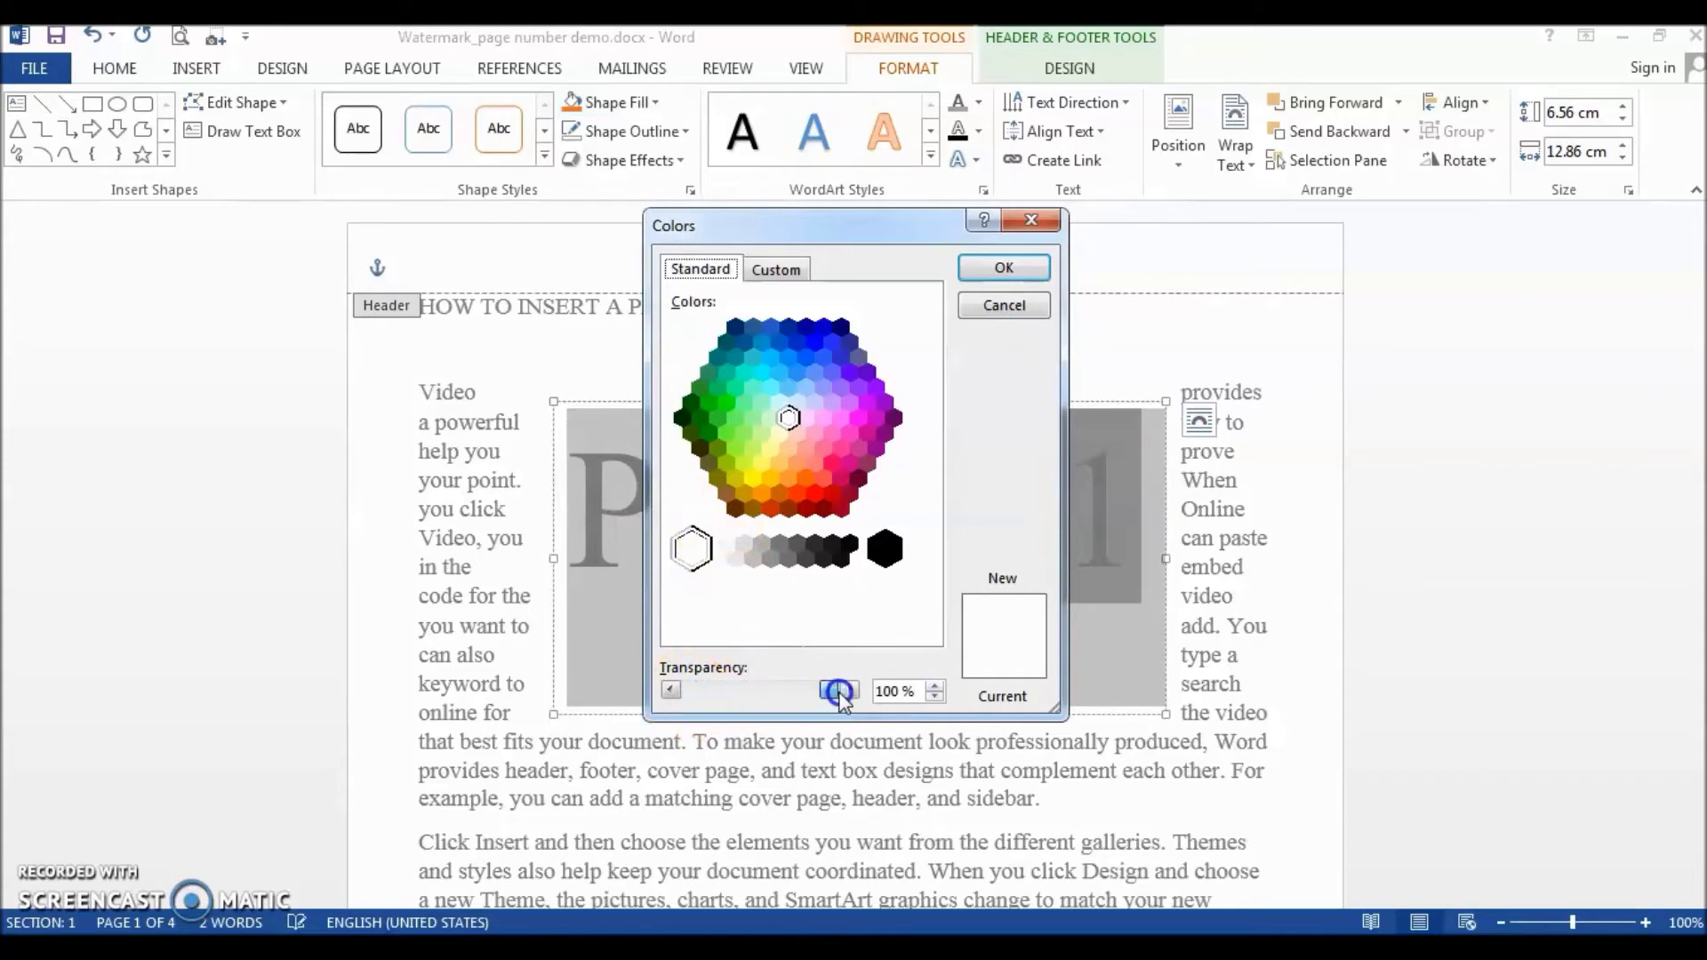
{"action": "left_click", "coordinate": [1003, 270]}
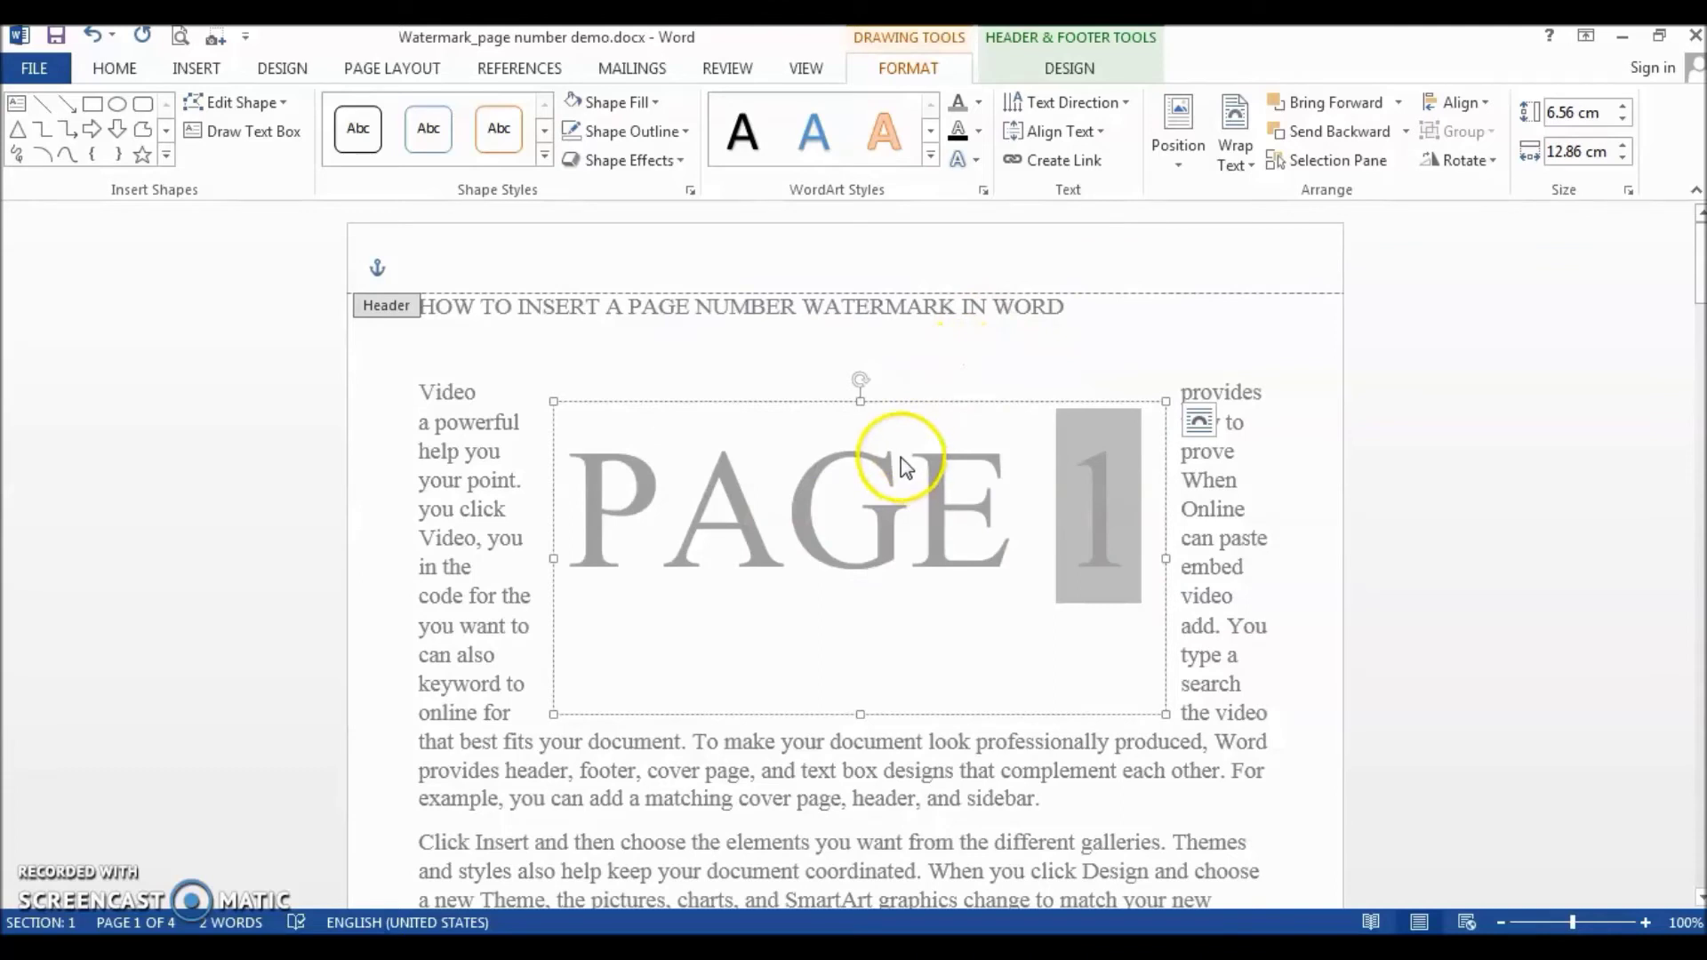
{"action": "left_click", "coordinate": [854, 427]}
{"action": "double_click", "coordinate": [999, 459]}
{"action": "left_click_drag", "start_coordinate": [999, 459], "coordinate": [1116, 455]}
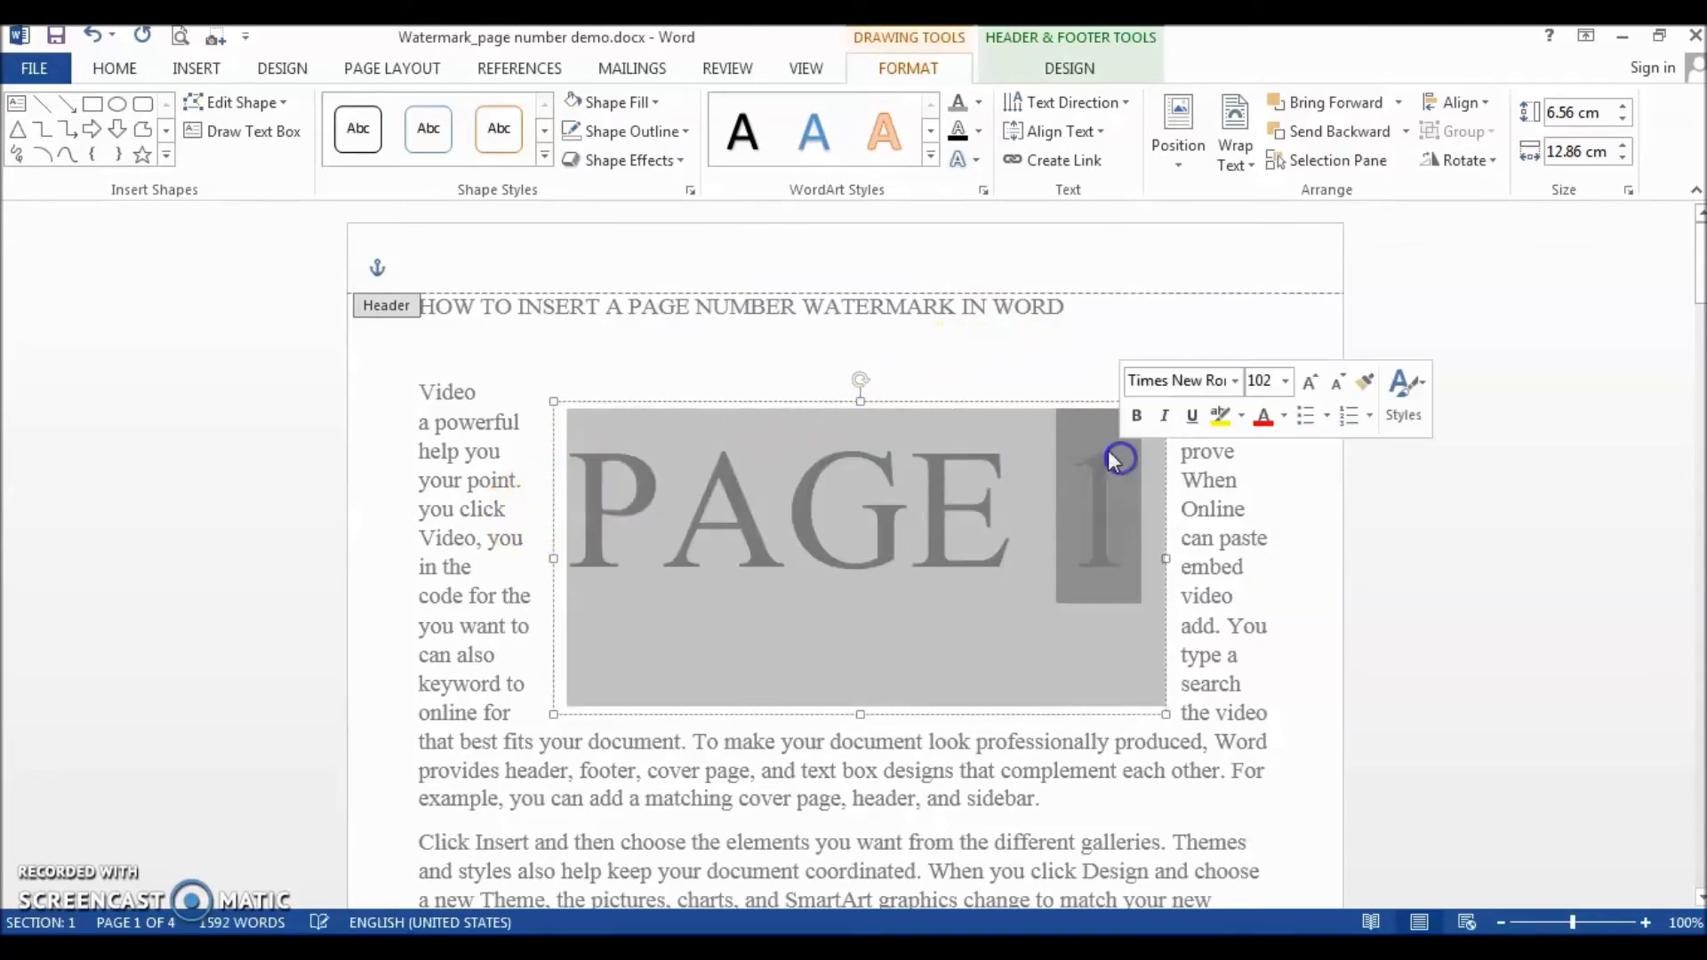
Set the watermark box to In Front of Text and move it down and left
{"action": "left_click", "coordinate": [1232, 125]}
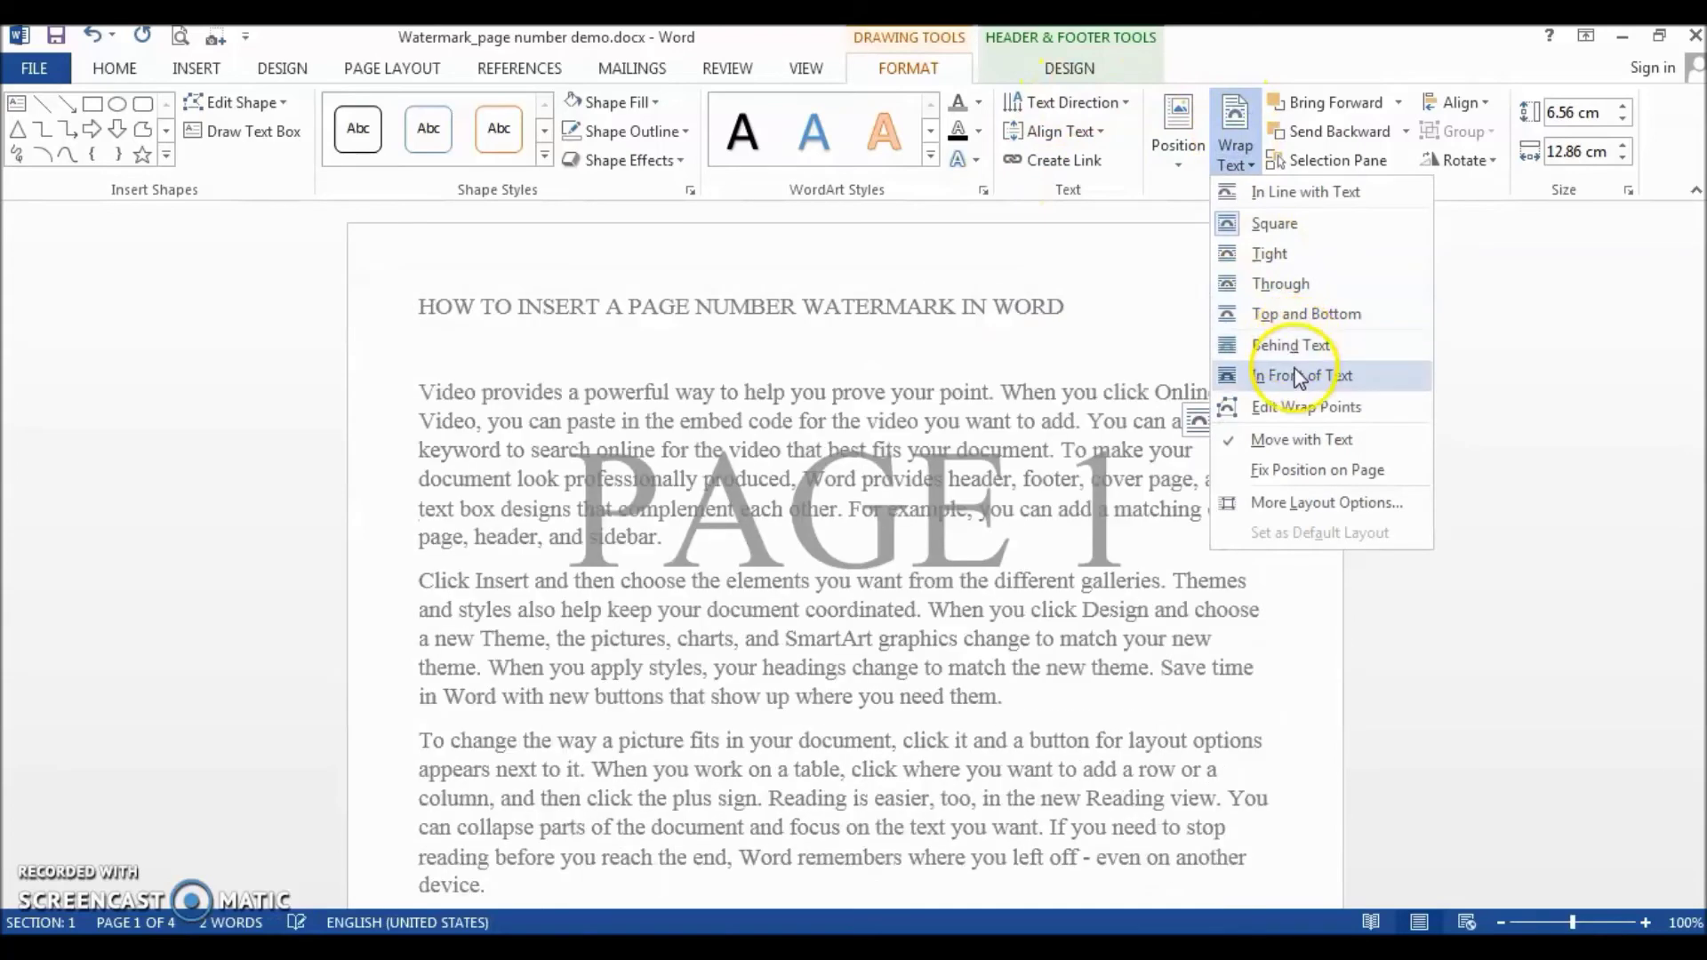
{"action": "left_click", "coordinate": [1298, 375]}
{"action": "left_click", "coordinate": [1232, 533]}
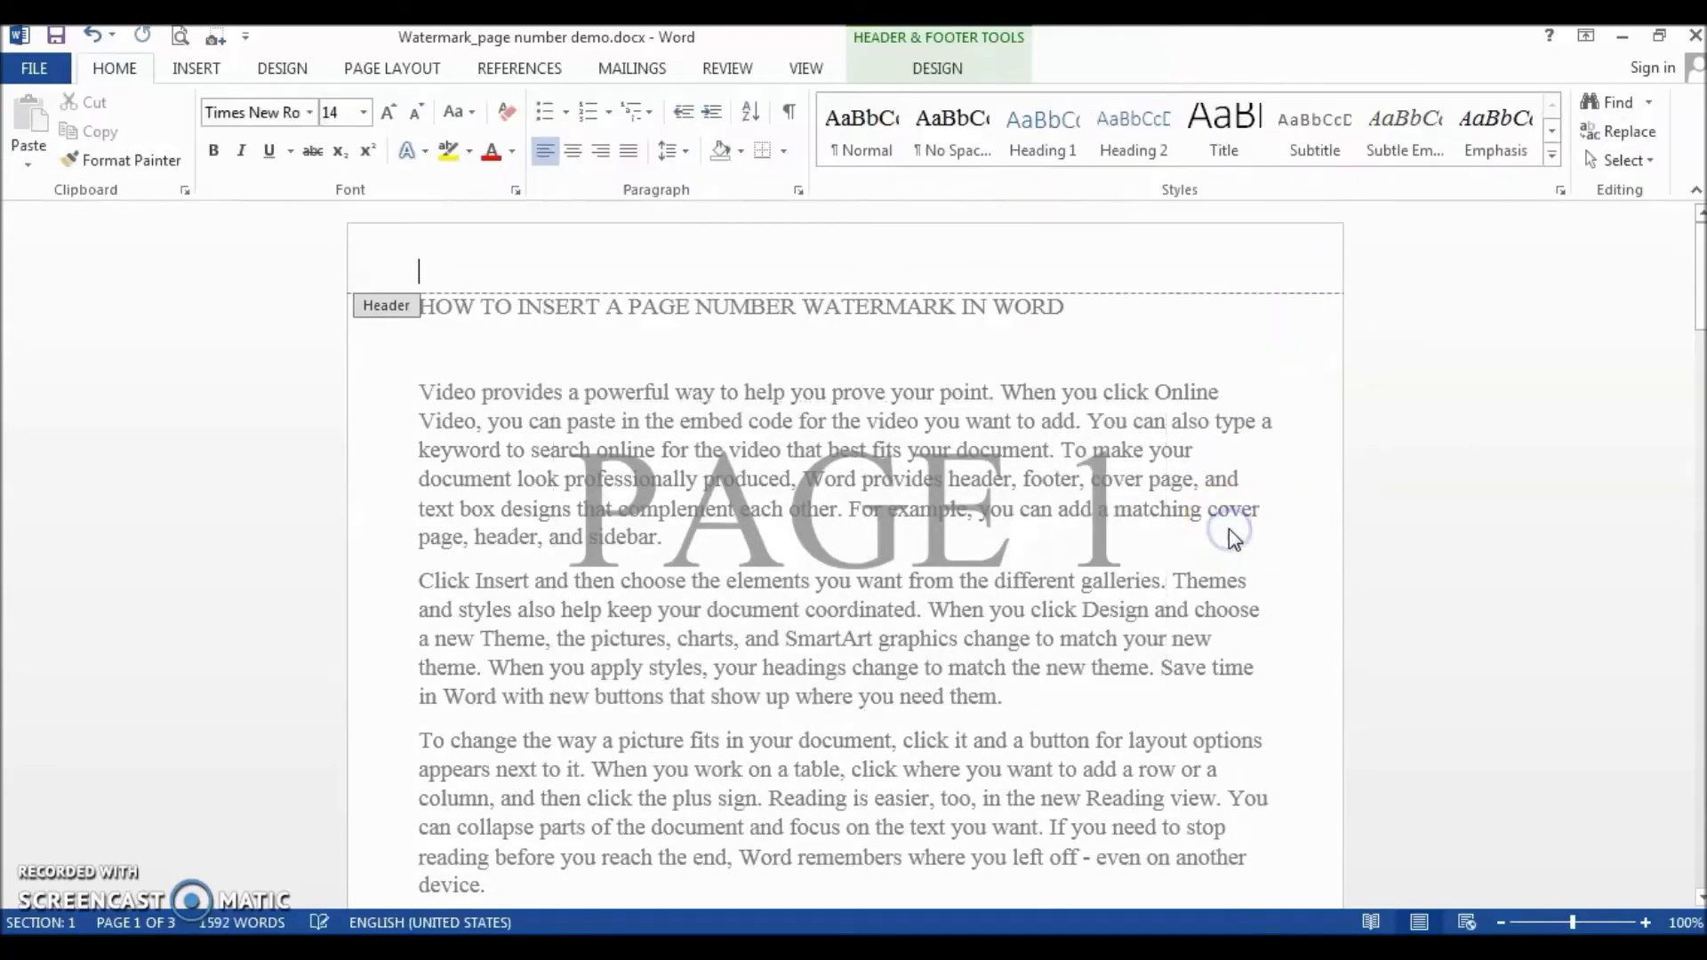
{"action": "left_click", "coordinate": [750, 481]}
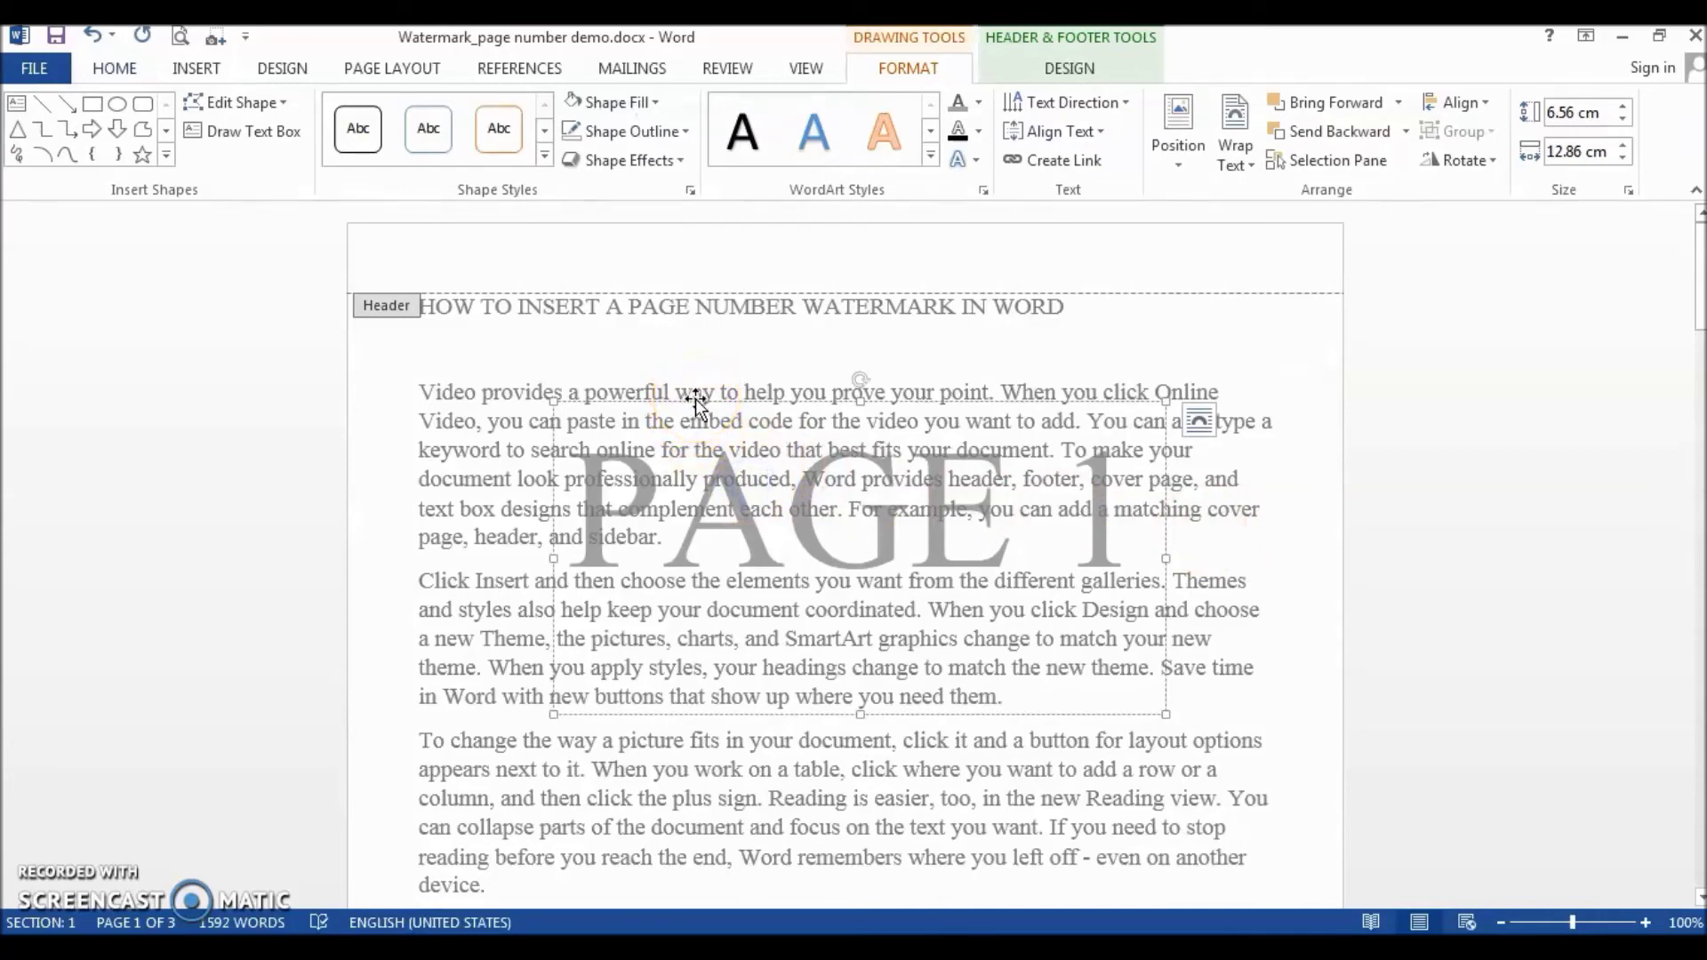
{"action": "left_click_drag", "start_coordinate": [696, 399], "coordinate": [611, 548]}
Widen the watermark box to 15.9 cm, enlarge the PAGE 1 lettering, and move it lower
{"action": "left_click_drag", "start_coordinate": [1096, 677], "coordinate": [1243, 675]}
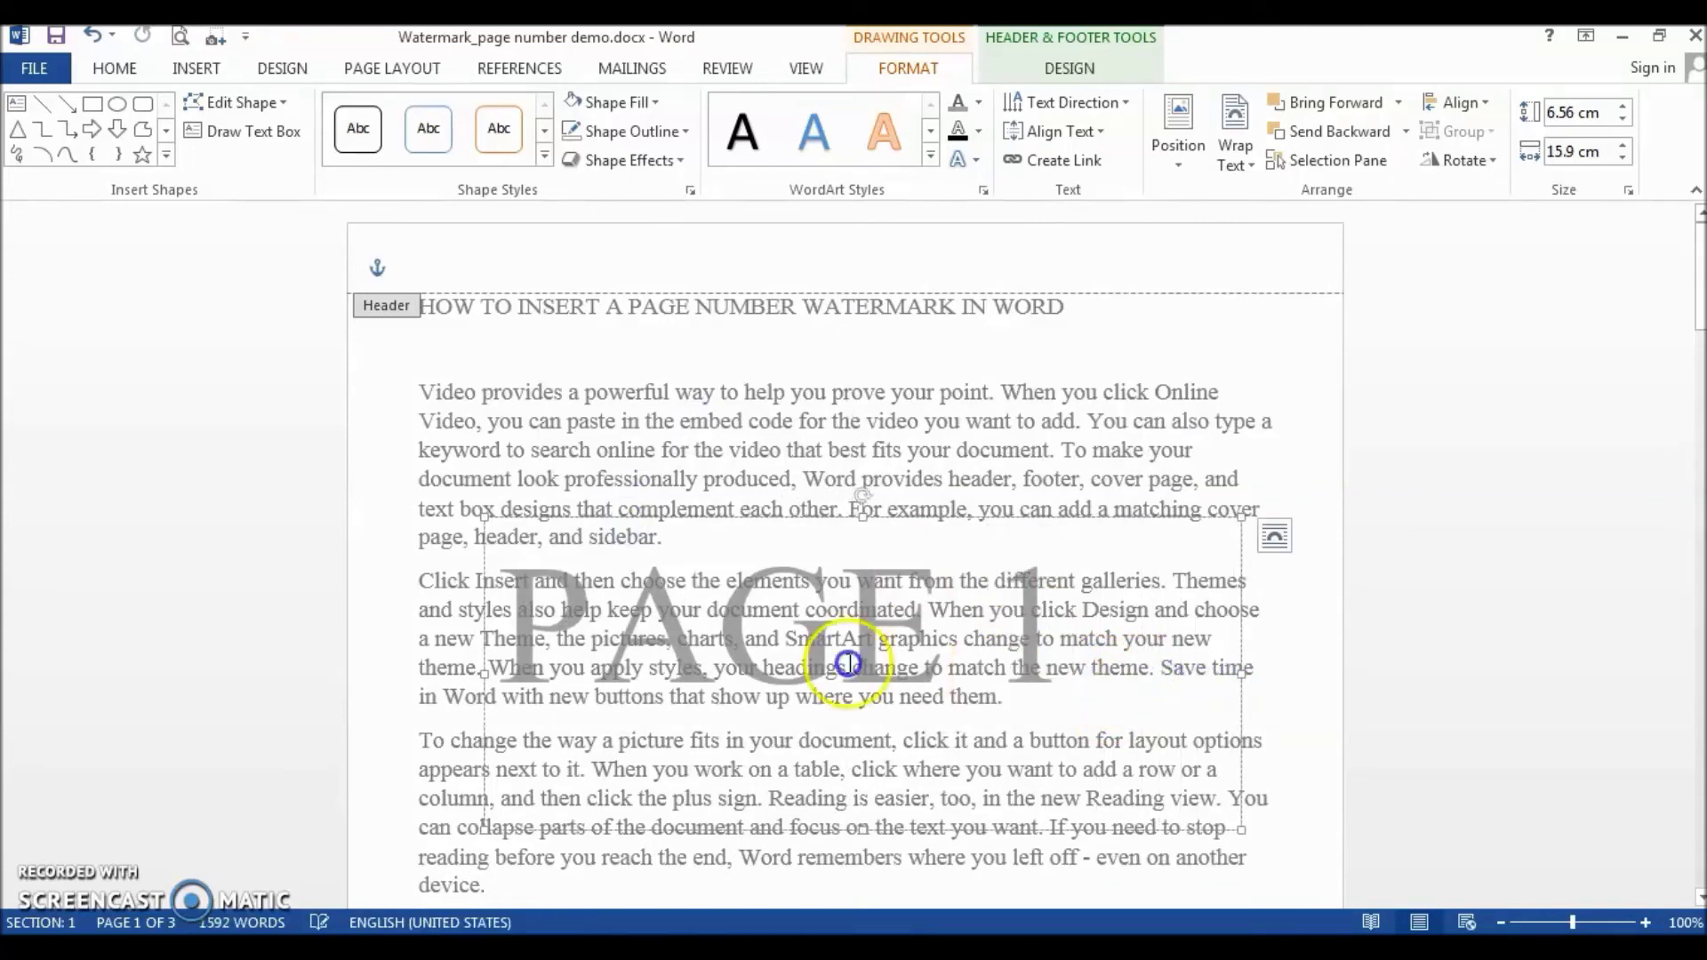
{"action": "triple_click", "coordinate": [912, 671]}
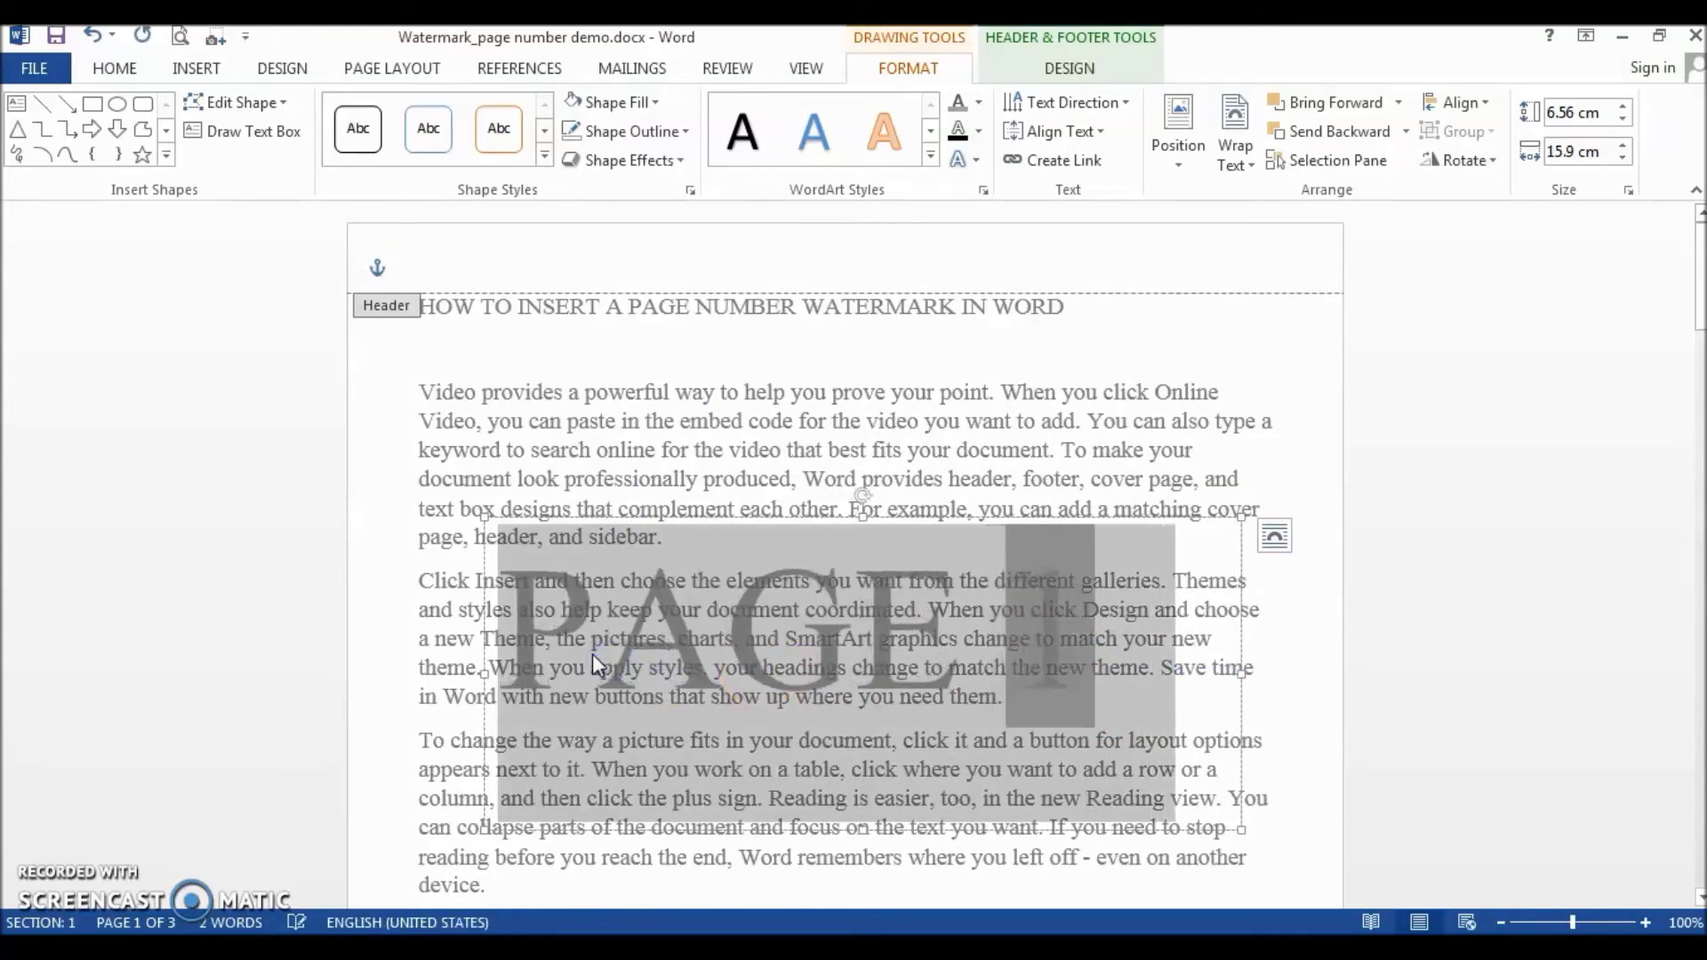
{"action": "key", "text": "ctrl+bracketright"}
{"action": "key", "text": "ctrl+bracketright"}
{"action": "left_click_drag", "start_coordinate": [592, 656], "coordinate": [592, 655]}
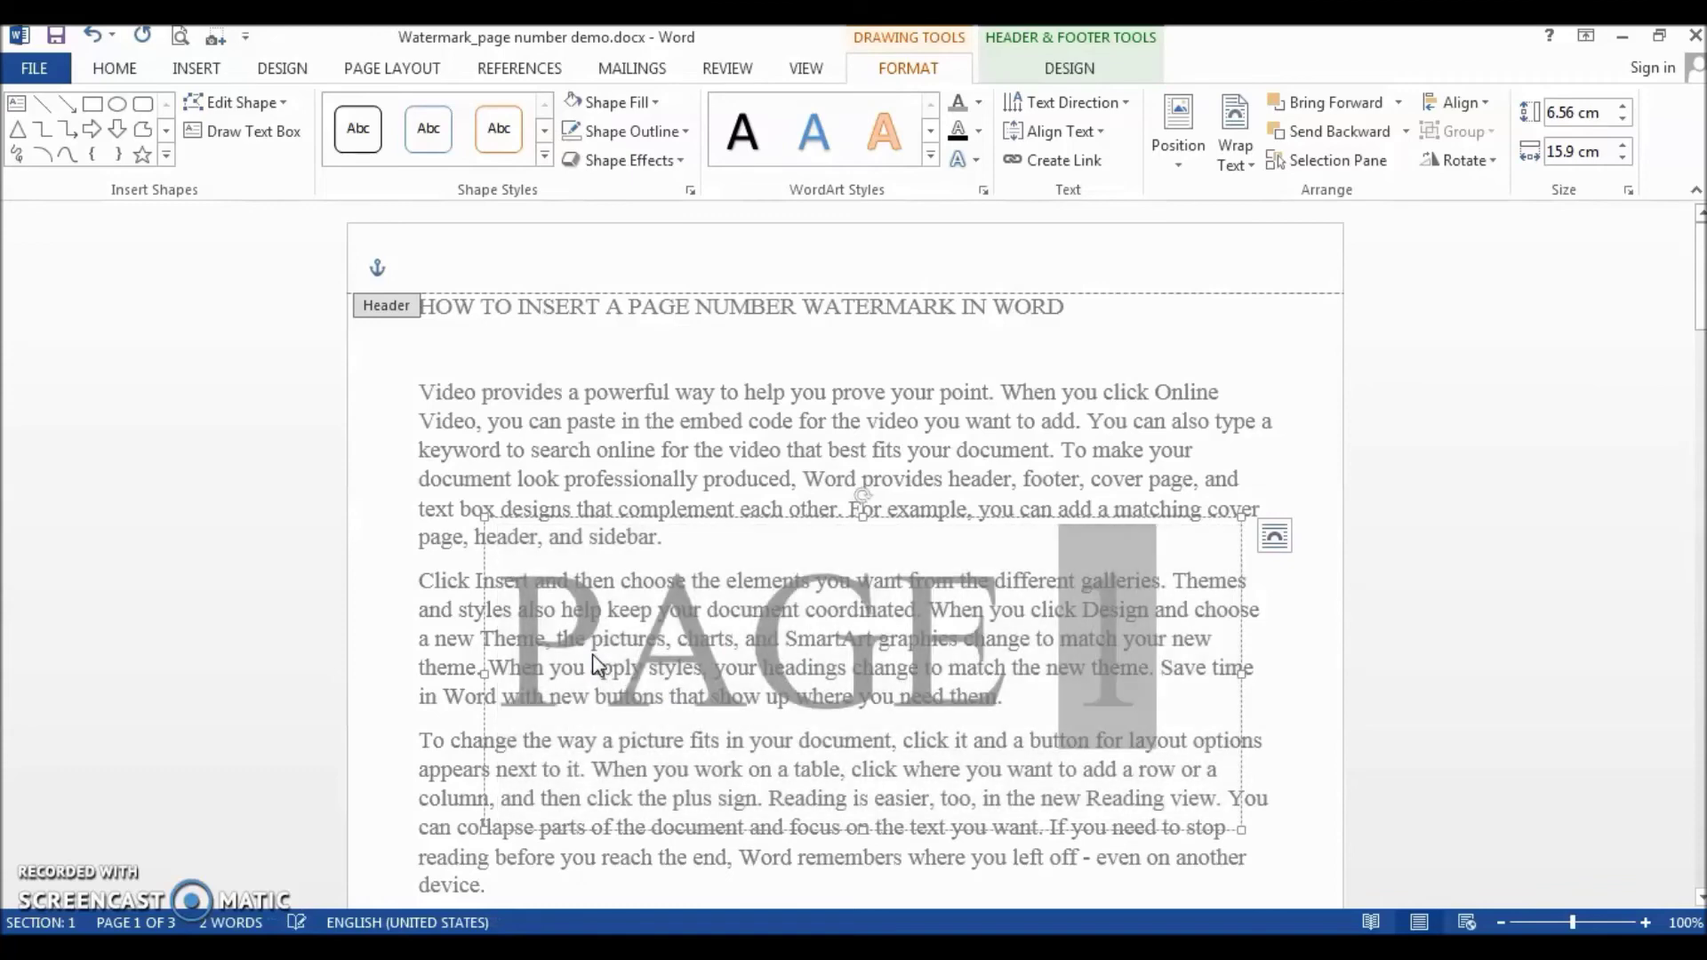
{"action": "left_click_drag", "start_coordinate": [531, 535], "coordinate": [514, 623]}
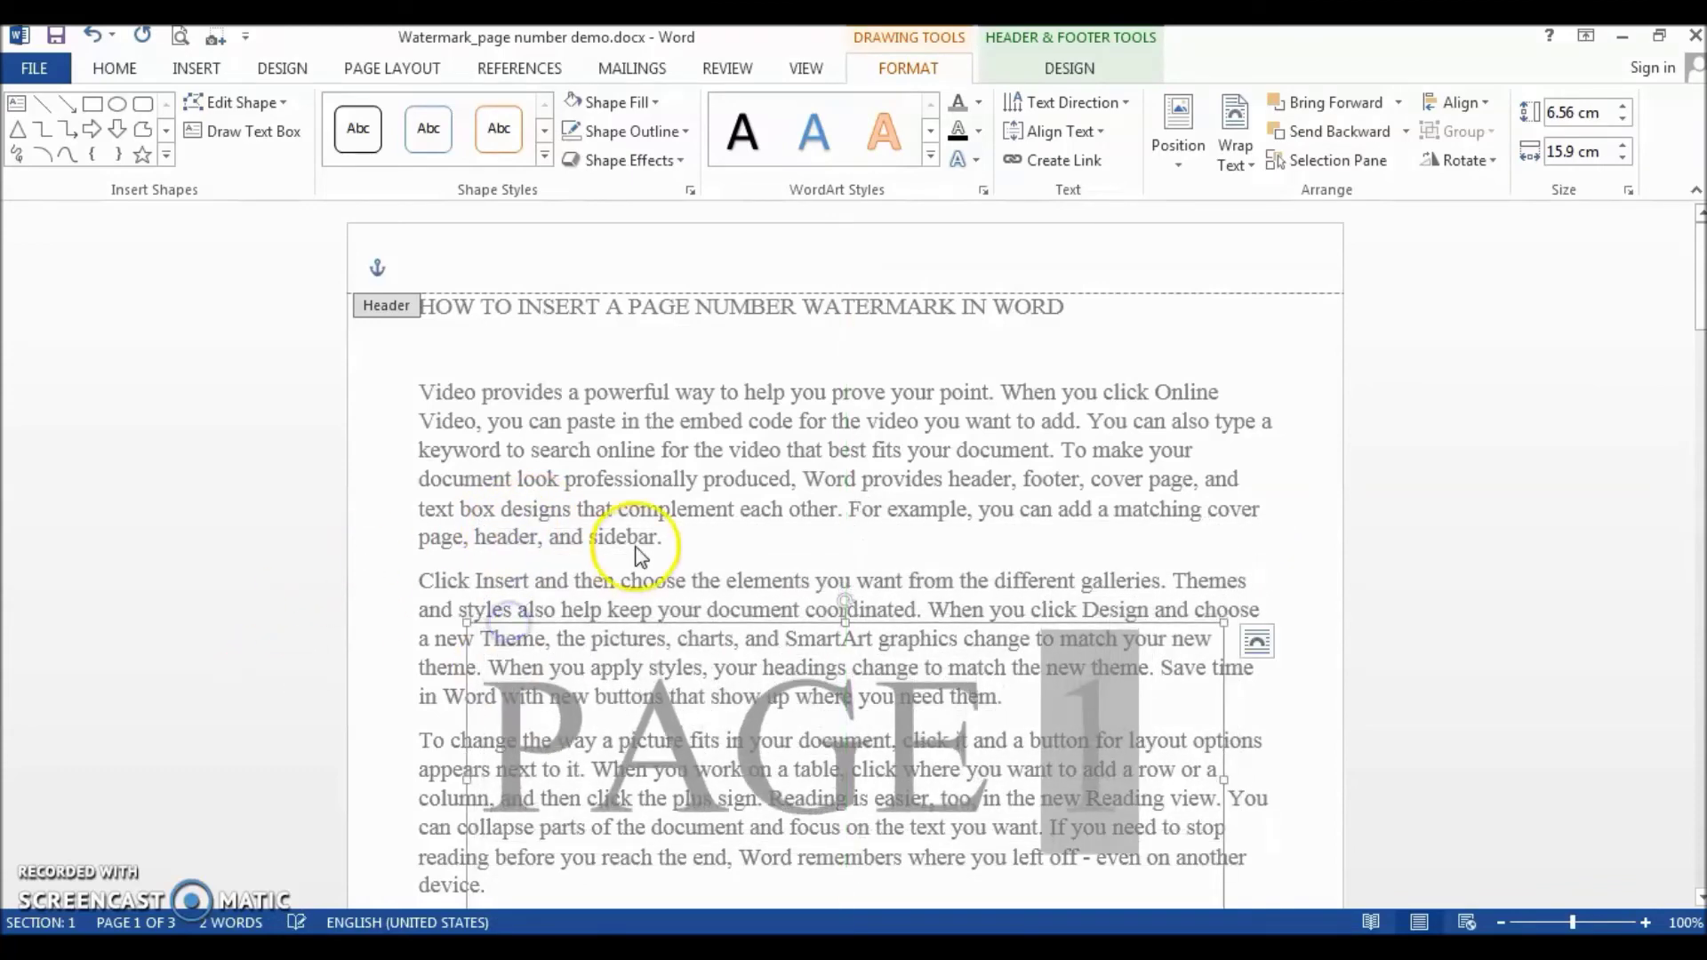
Nudge the watermark down and slightly left to sit mid-page, then deselect it
{"action": "scroll", "coordinate": [614, 543], "scroll_direction": "down", "scroll_amount": 3}
{"action": "scroll", "coordinate": [622, 489], "scroll_direction": "down", "scroll_amount": 3}
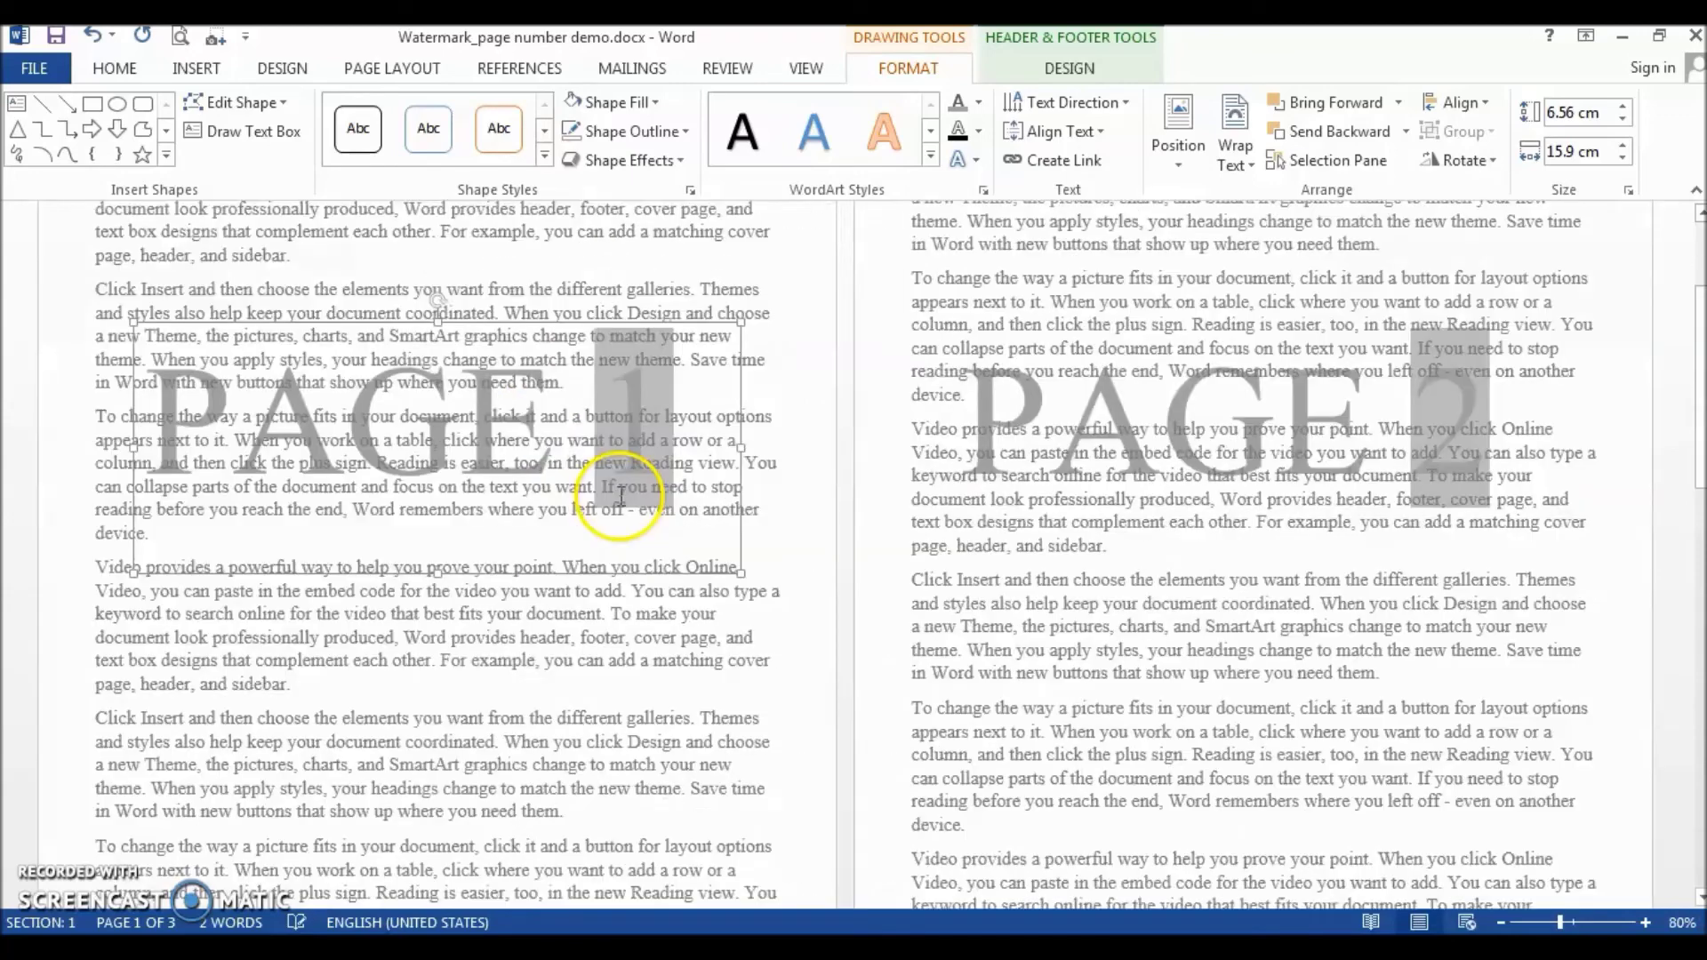
{"action": "left_click_drag", "start_coordinate": [380, 324], "coordinate": [411, 408]}
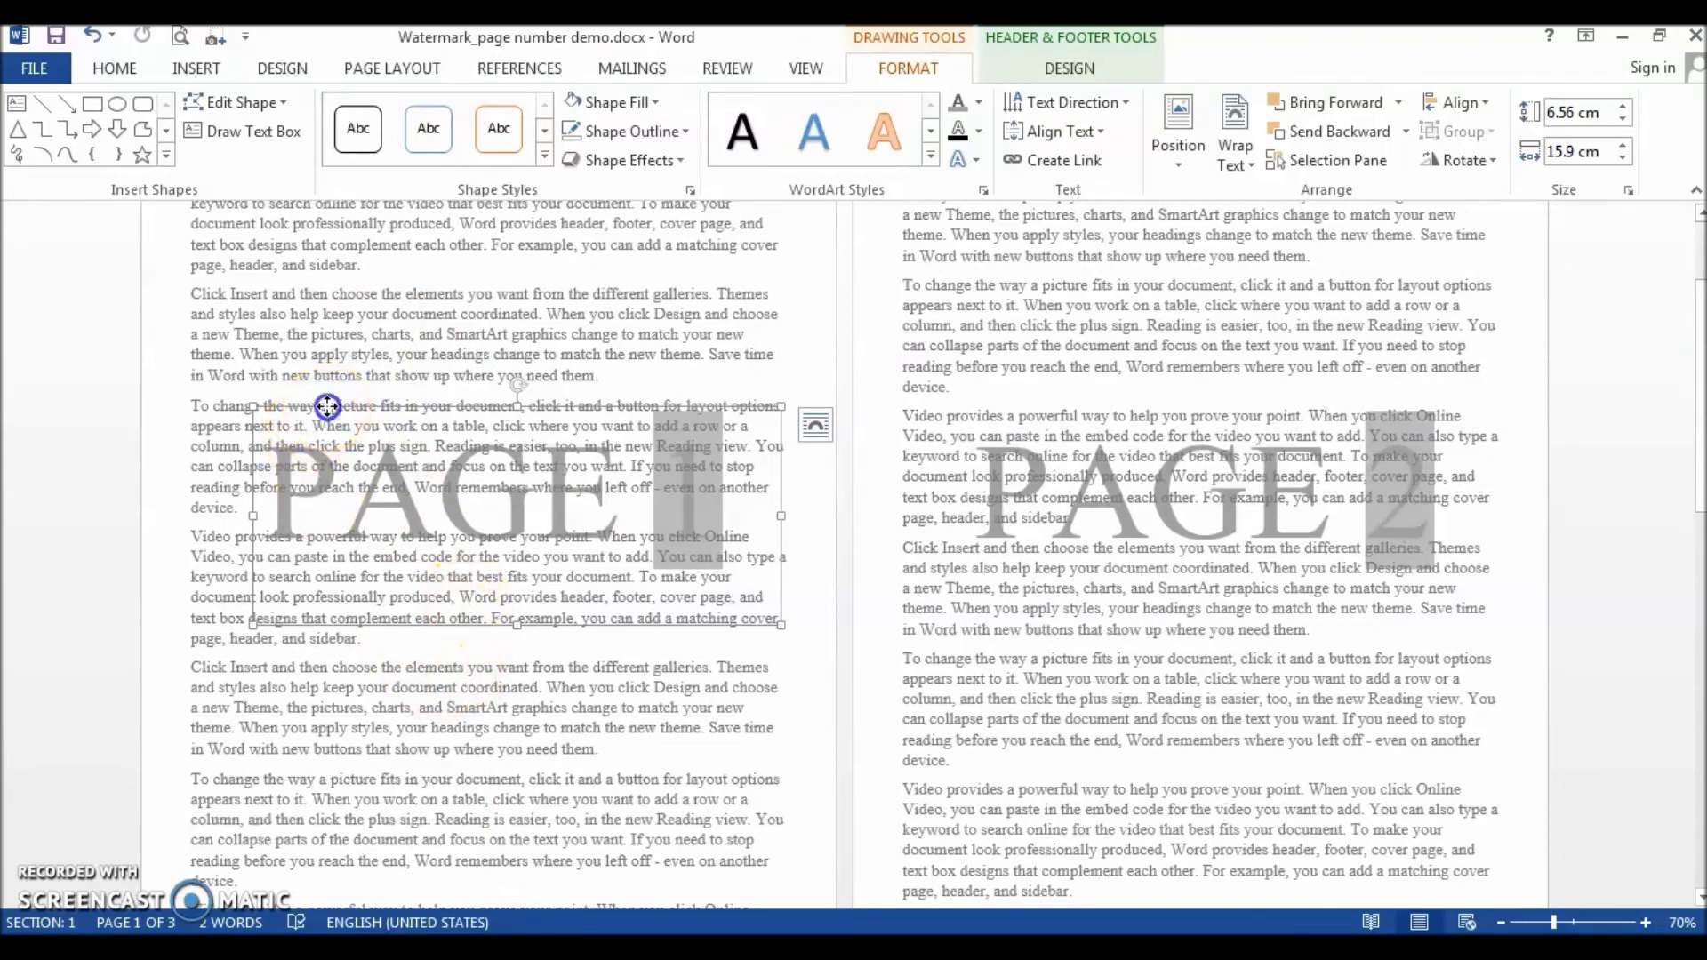
{"action": "left_click_drag", "start_coordinate": [327, 400], "coordinate": [302, 404]}
{"action": "left_click", "coordinate": [425, 654]}
{"action": "left_click", "coordinate": [646, 509]}
{"action": "scroll", "coordinate": [647, 511], "scroll_direction": "down", "scroll_amount": 15}
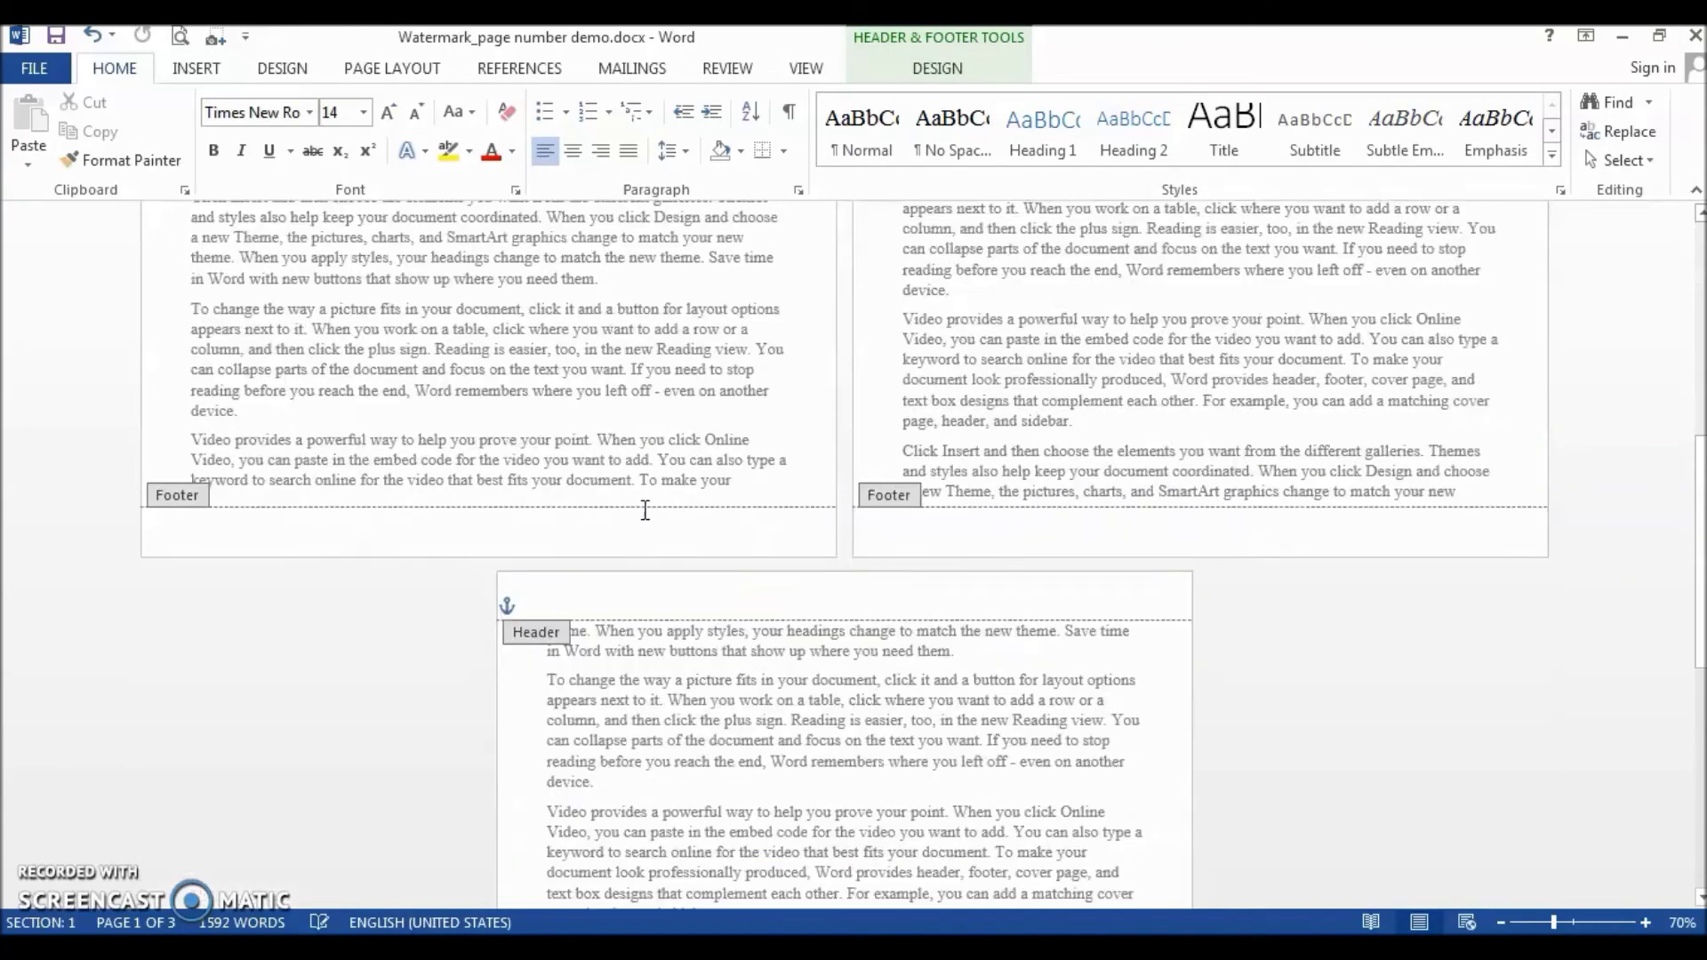
{"action": "scroll", "coordinate": [643, 510], "scroll_direction": "down", "scroll_amount": 3}
Leave the header and generate six pages of filler text with =RAND(5,20)
{"action": "double_click", "coordinate": [997, 754]}
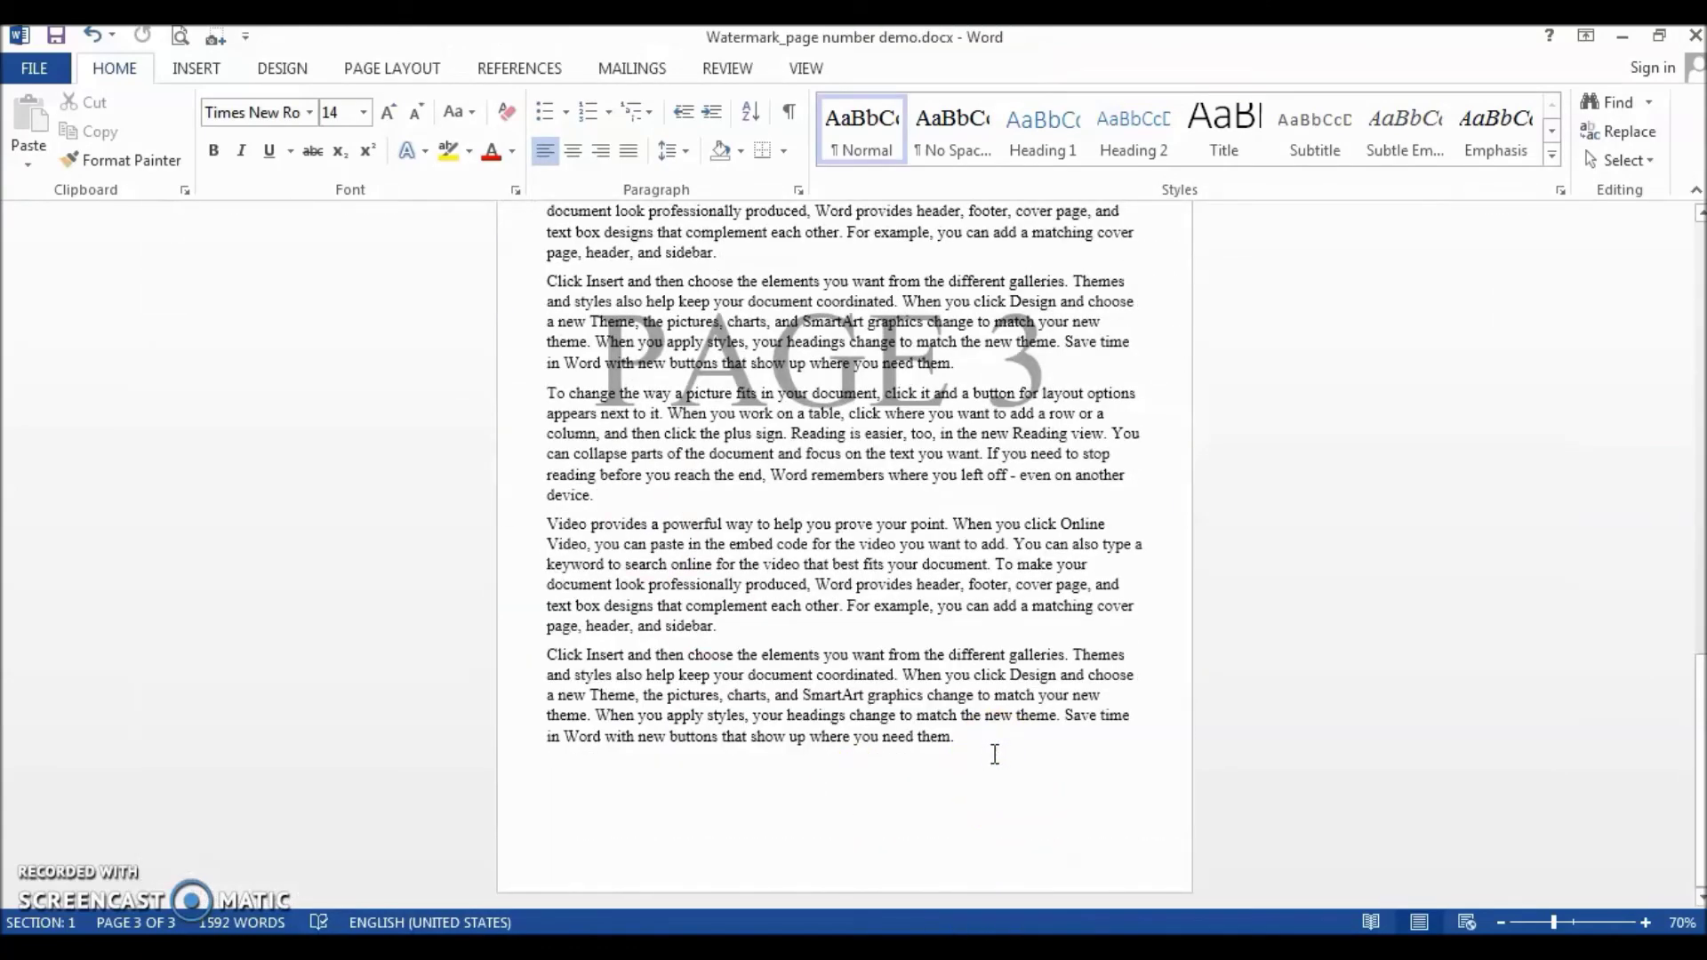
{"action": "key", "text": "Return"}
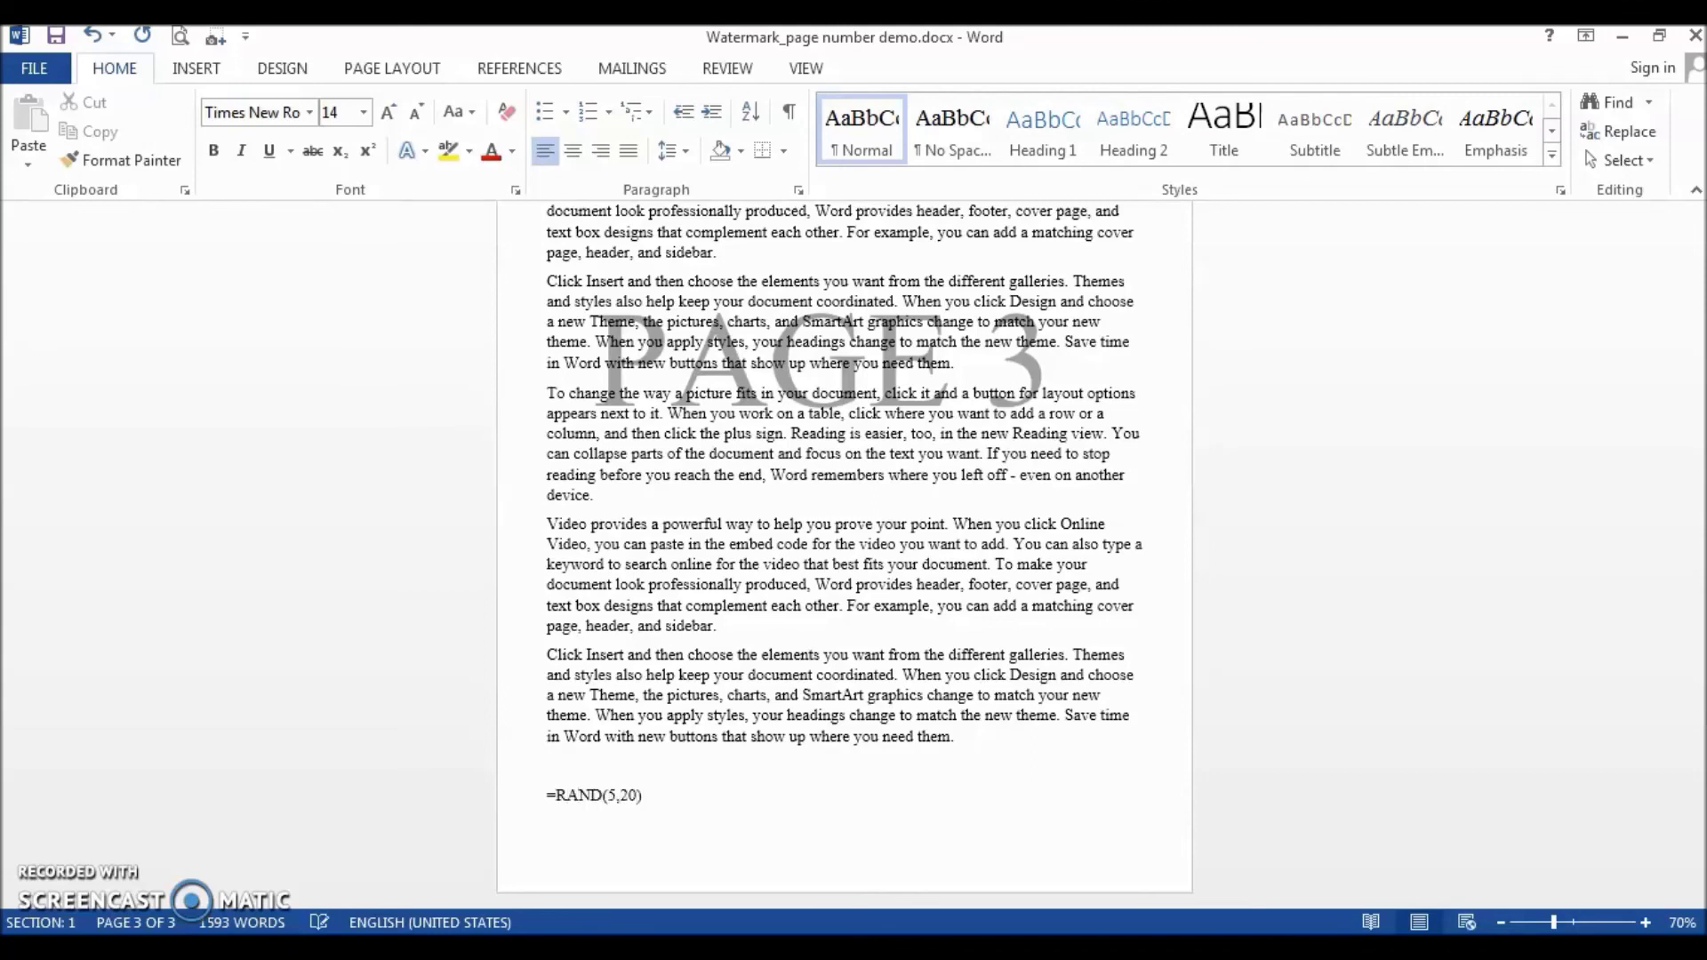
{"action": "key", "text": "Return"}
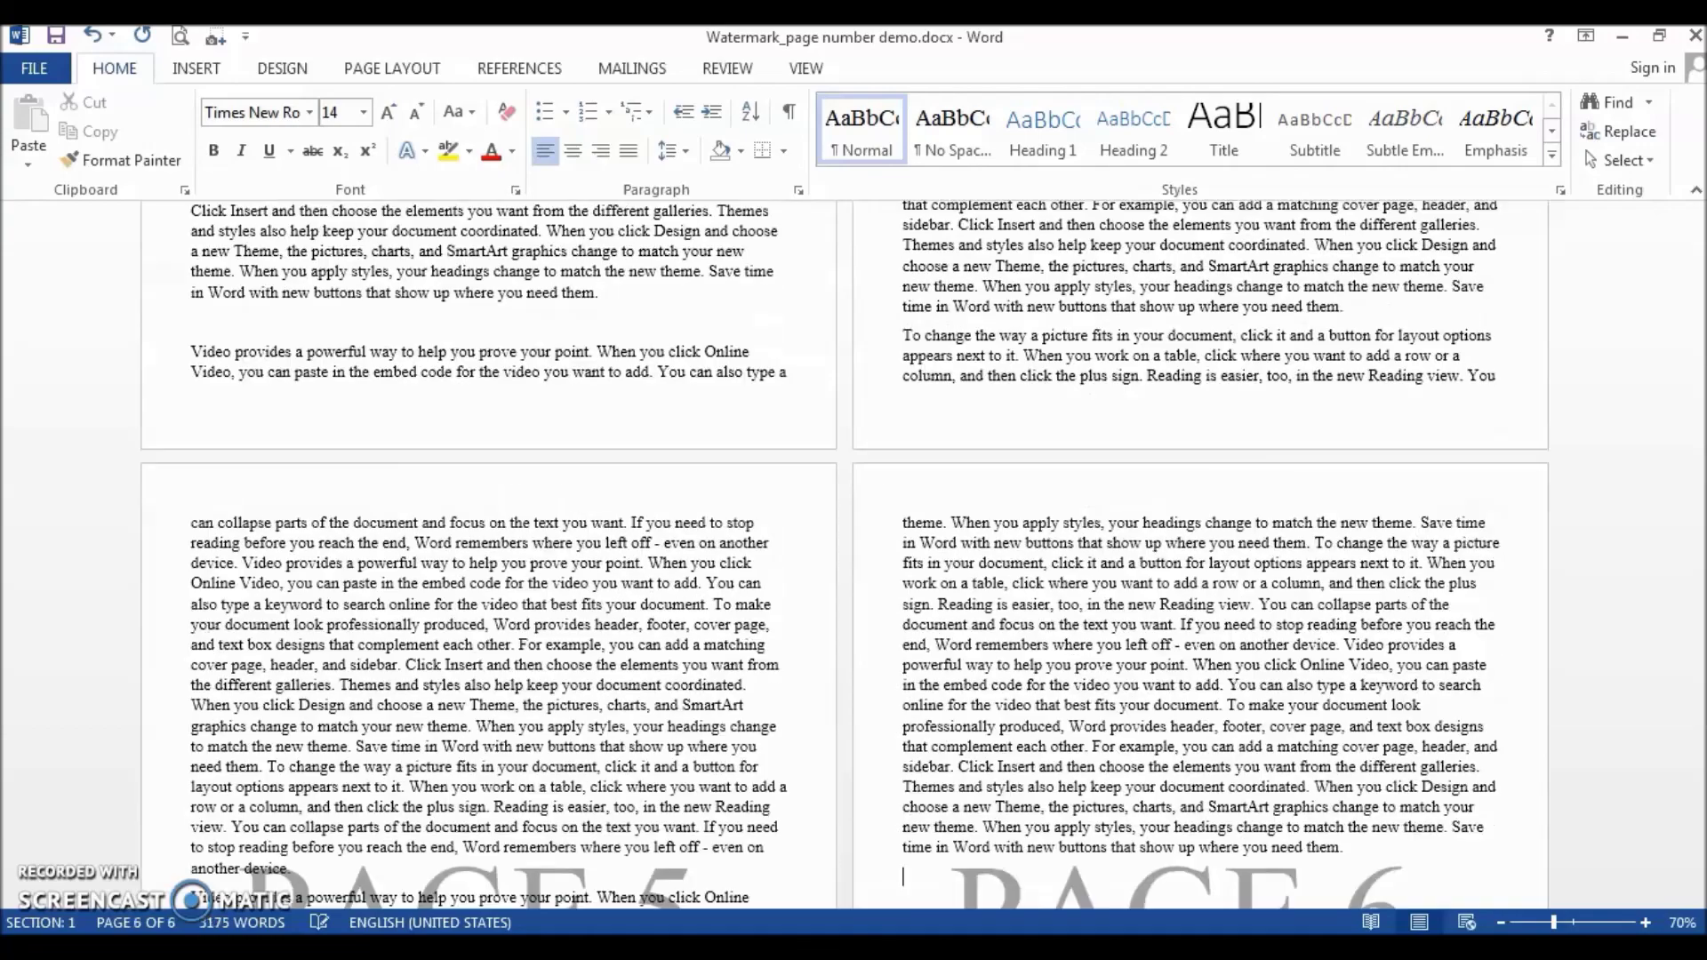
{"action": "scroll", "coordinate": [900, 875], "scroll_direction": "down", "scroll_amount": 2}
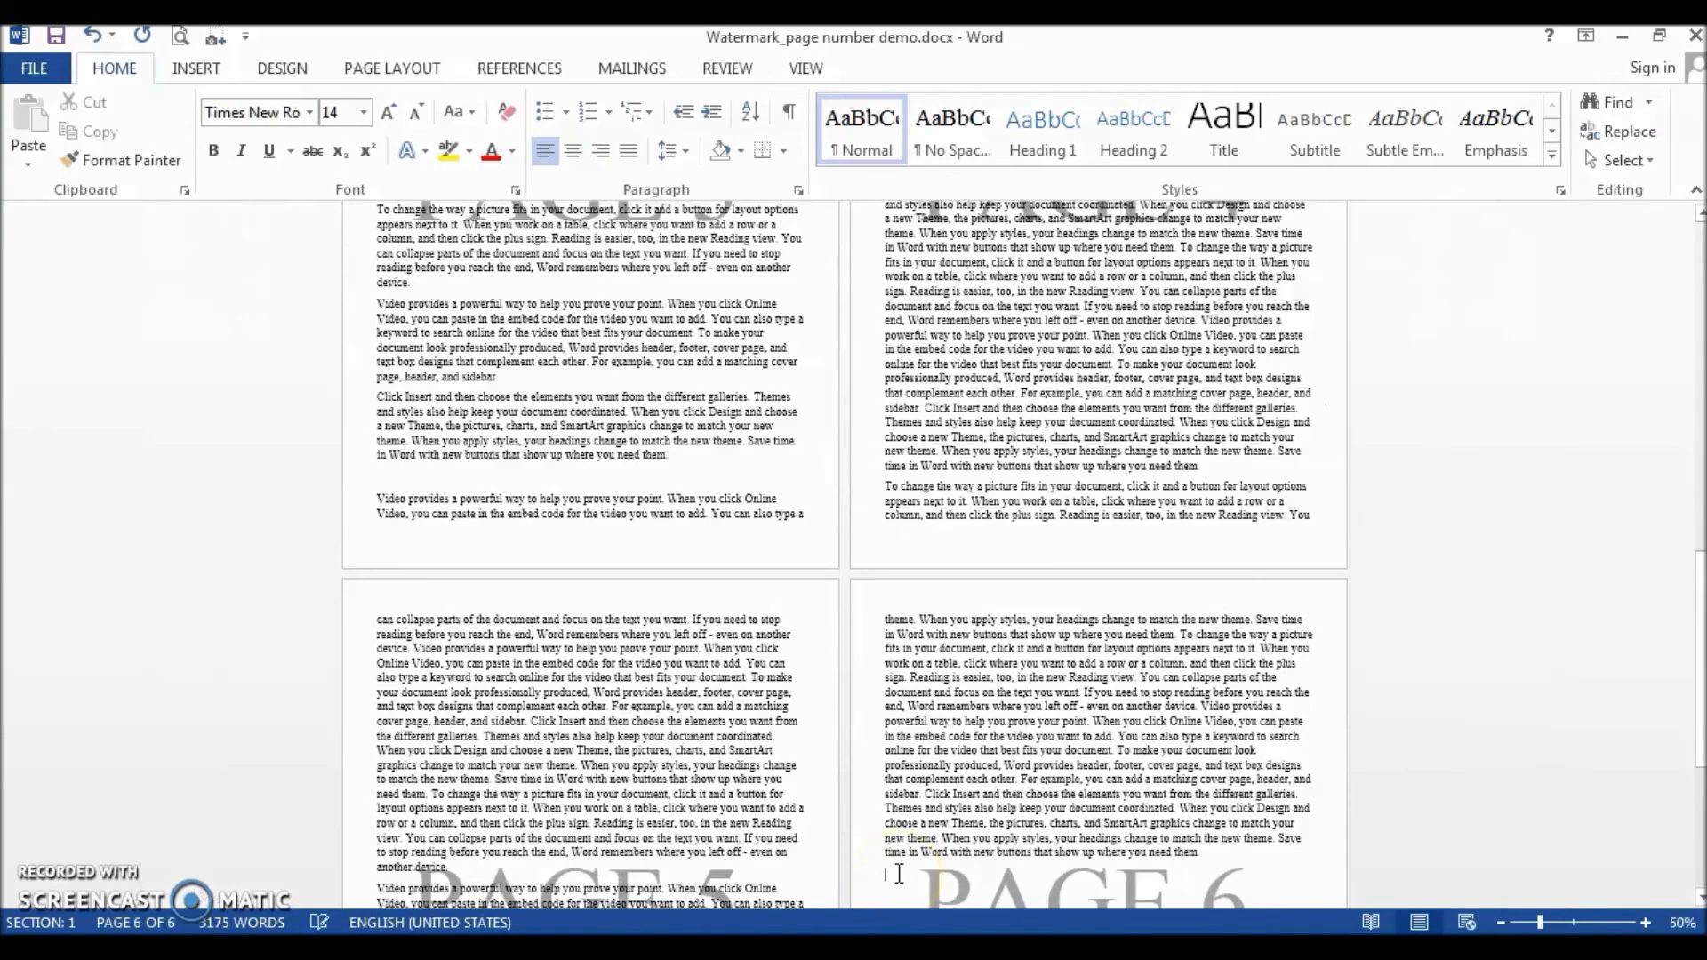